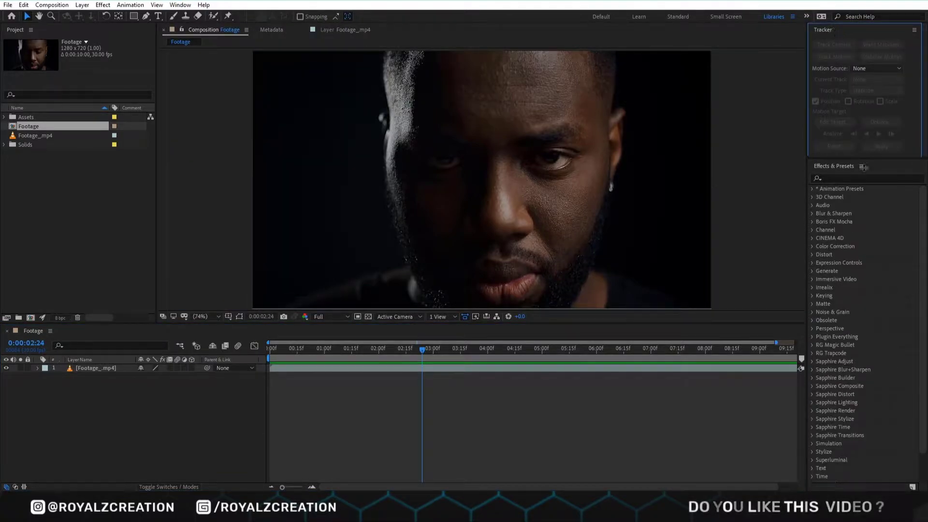
# Start a motion track on the Footage_.mp4 layer and fit an enlarged Track Point 1 around the man's lit eye.
pyautogui.click(214, 406)
pyautogui.click(599, 162)
pyautogui.click(97, 371)
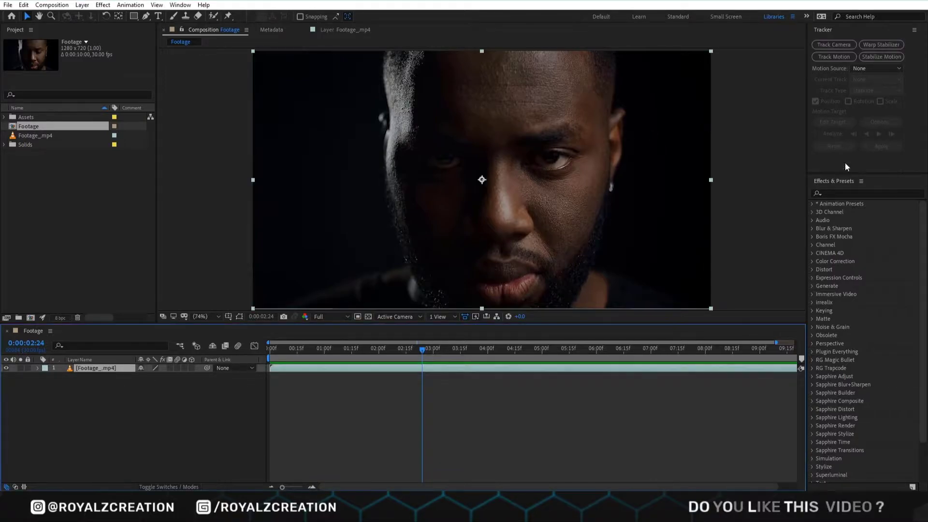
pyautogui.click(838, 57)
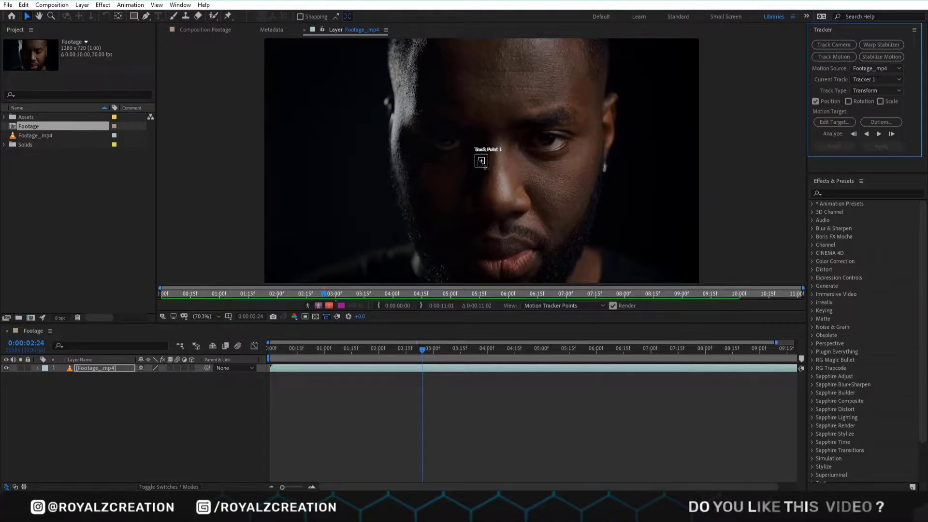
pyautogui.moveTo(484, 166); pyautogui.dragTo(548, 142)
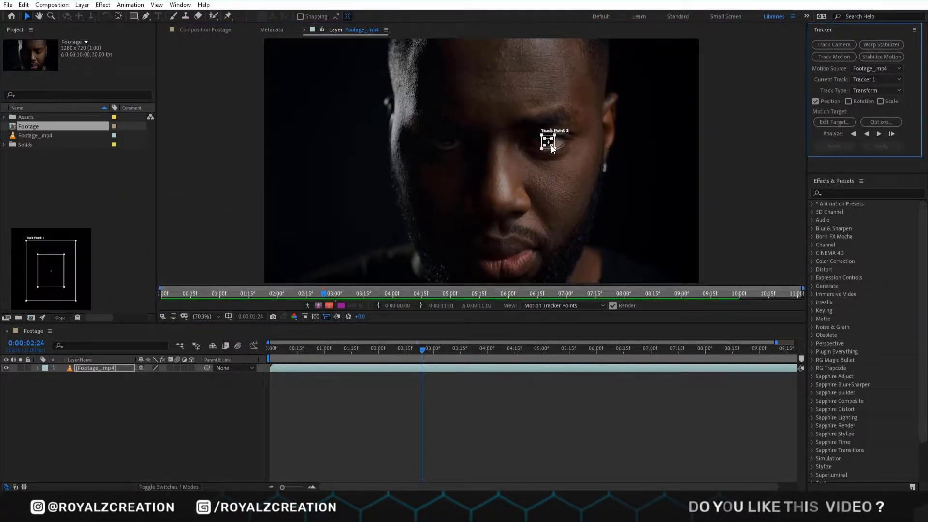
pyautogui.moveTo(552, 145); pyautogui.dragTo(553, 149)
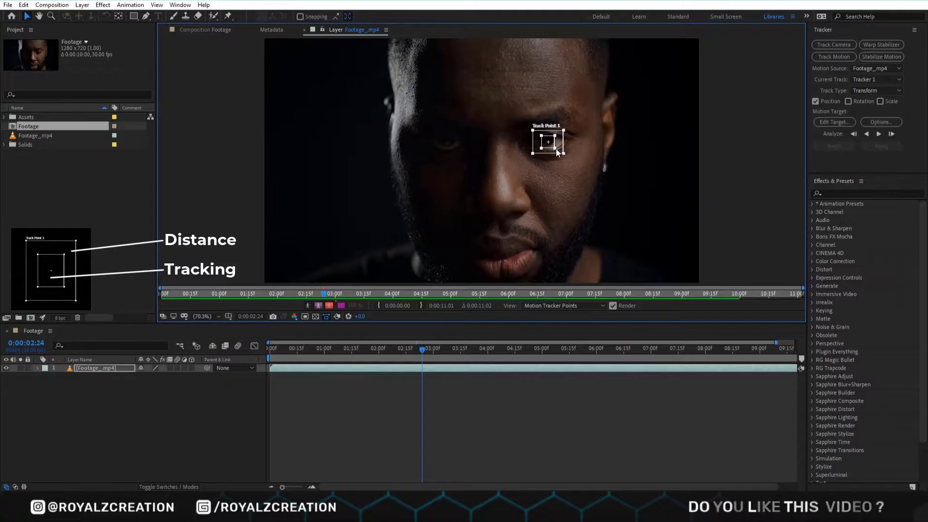
pyautogui.moveTo(563, 153)
pyautogui.mouseDown()
pyautogui.moveTo(575, 157)
pyautogui.moveTo(570, 151)
pyautogui.mouseUp()
# Analyze the eye track forward to the end of the clip, and backward from 0:00:03:00.
pyautogui.click(878, 134)
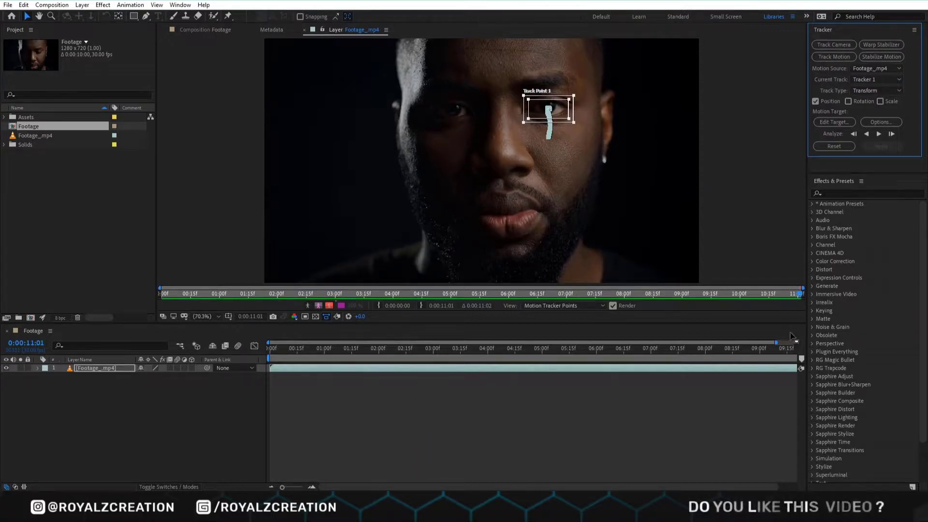
pyautogui.moveTo(789, 346); pyautogui.dragTo(413, 360)
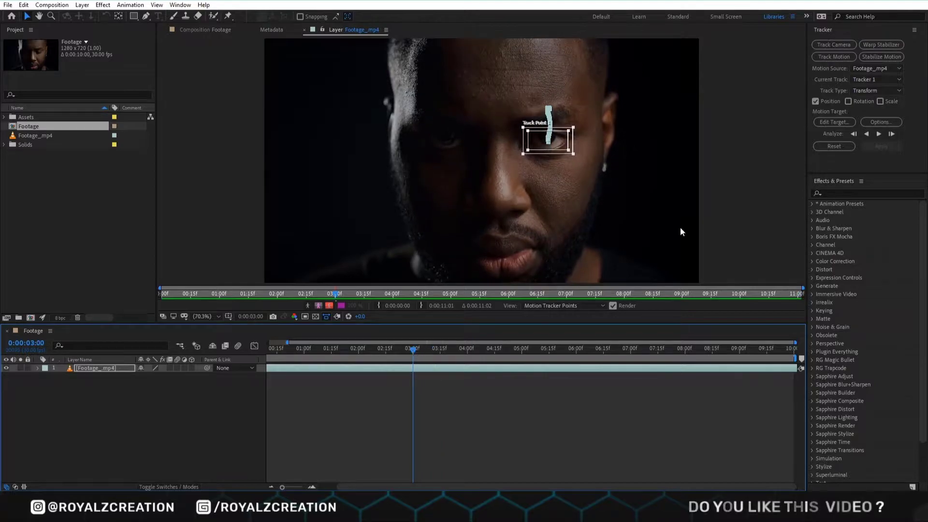
pyautogui.click(867, 132)
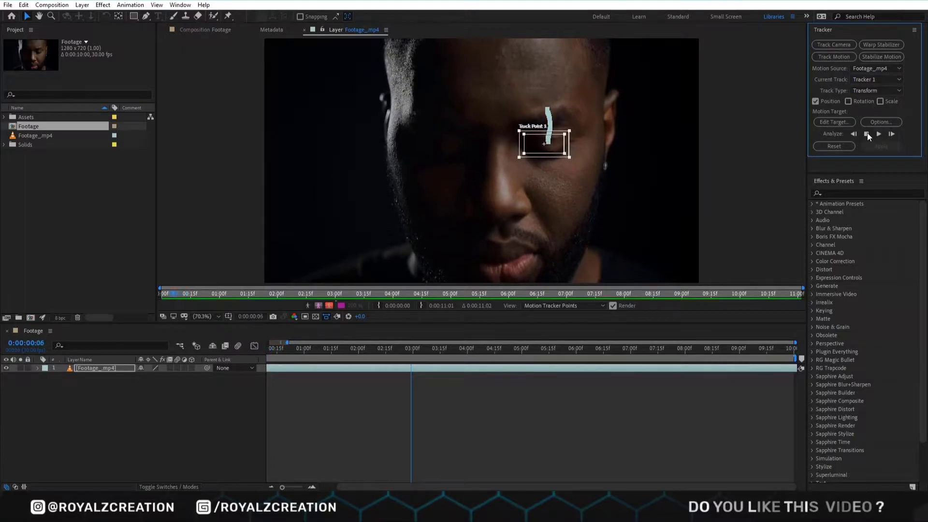
# Add a new null object to the Footage composition with the current time at 0:00:03:16.
pyautogui.moveTo(529, 348); pyautogui.dragTo(442, 370)
pyautogui.rightClick(127, 410)
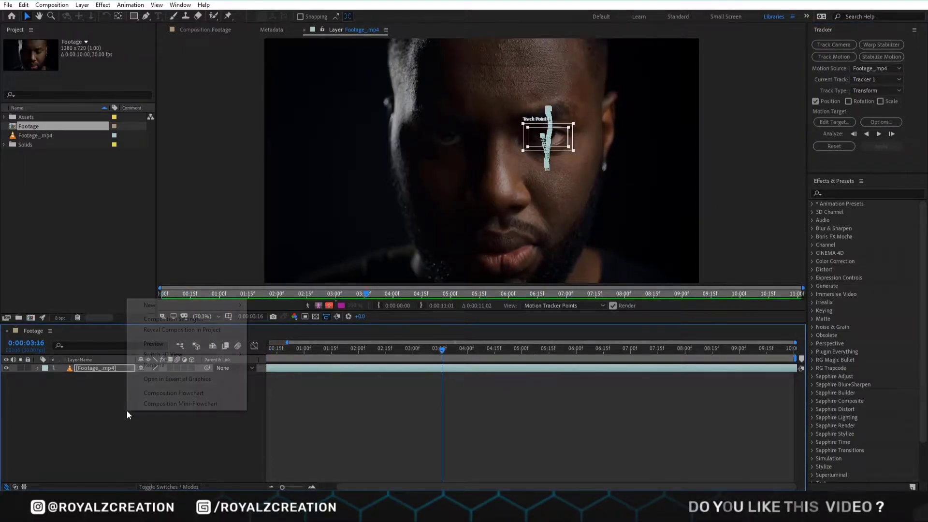
pyautogui.moveTo(195, 304)
pyautogui.click(273, 362)
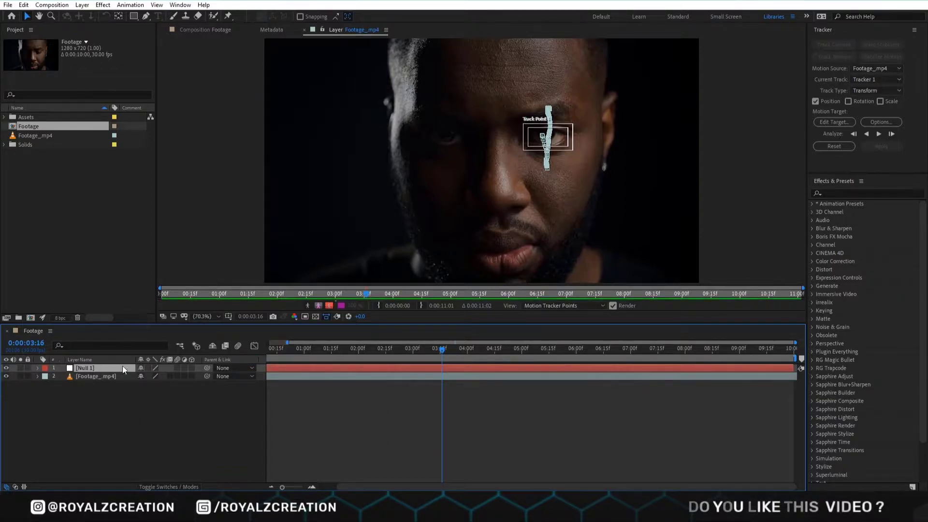
# Set Null 1 as the motion target and apply the tracking data to it in X and Y.
pyautogui.click(826, 122)
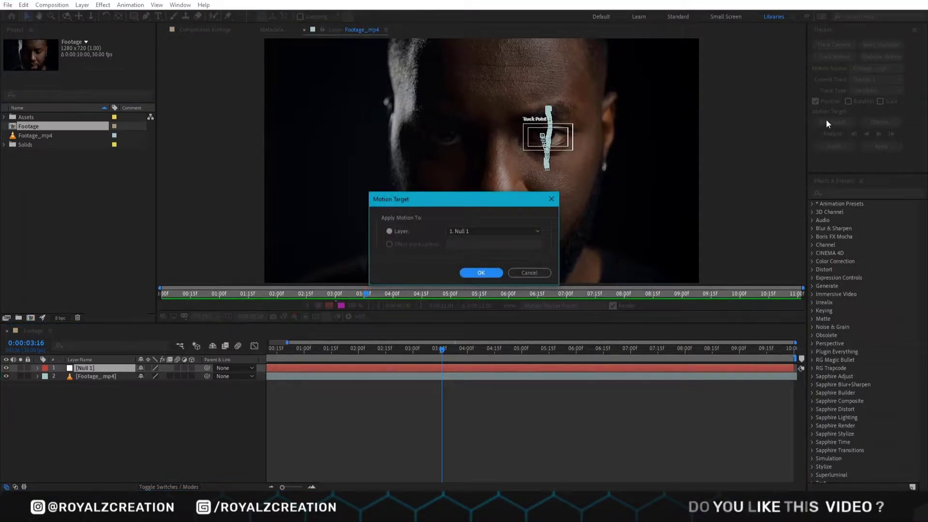
pyautogui.click(495, 230)
pyautogui.click(493, 239)
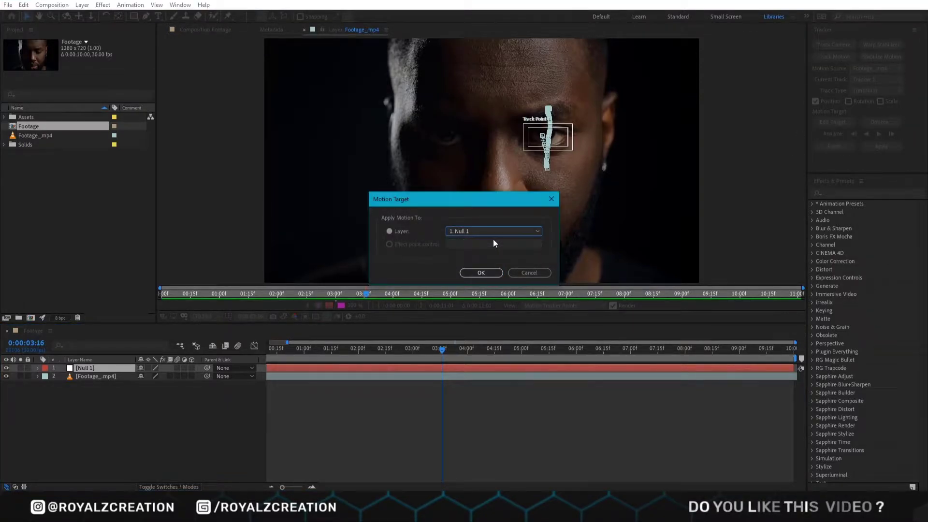
pyautogui.click(482, 272)
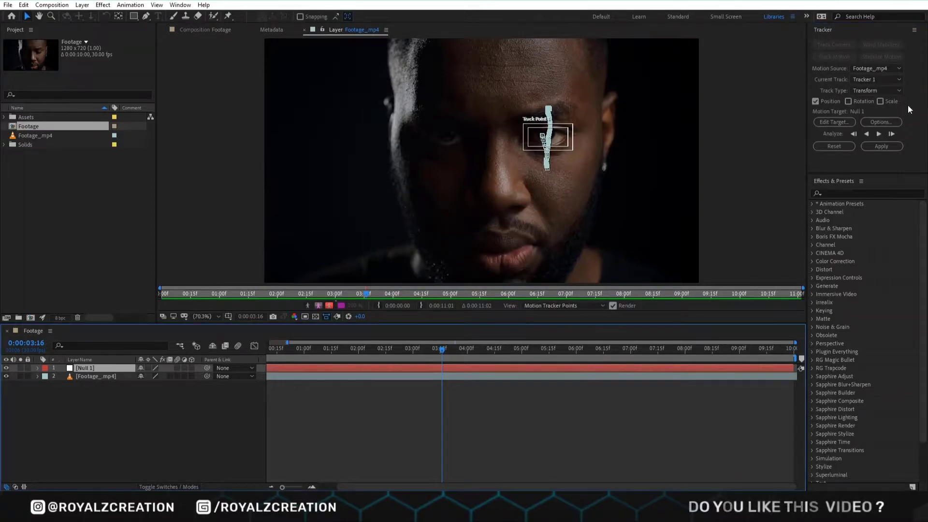
pyautogui.click(879, 146)
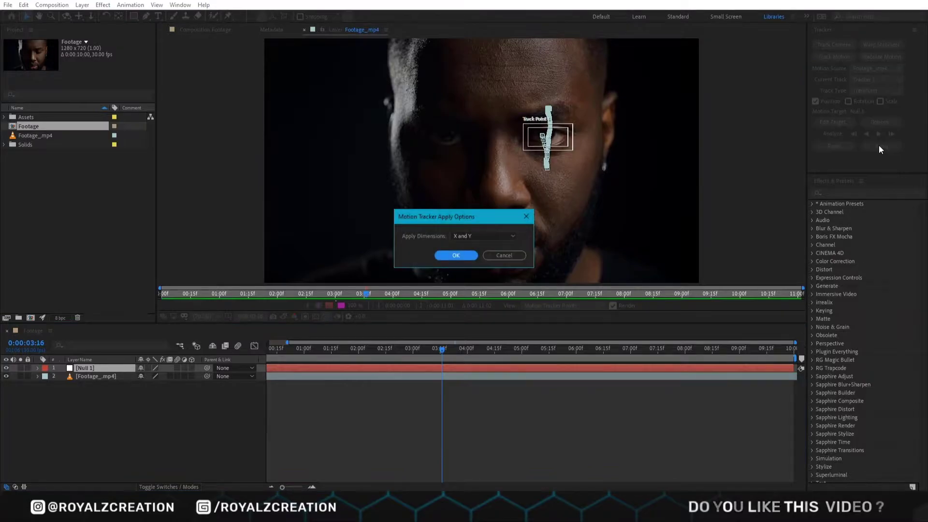
pyautogui.click(456, 255)
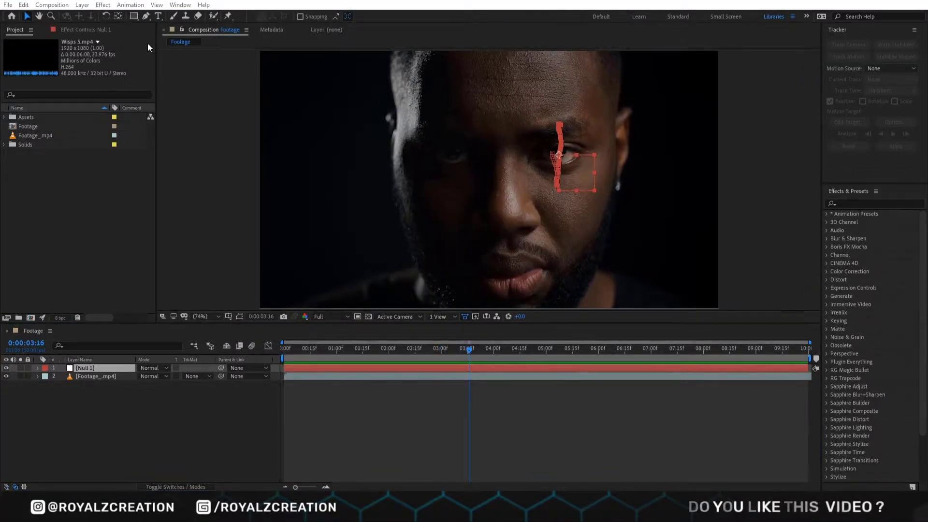
# Add Wisps 5.mp4 from the Assets folder as the top layer and apply the VC Color Vibrance effect to it.
pyautogui.click(4, 117)
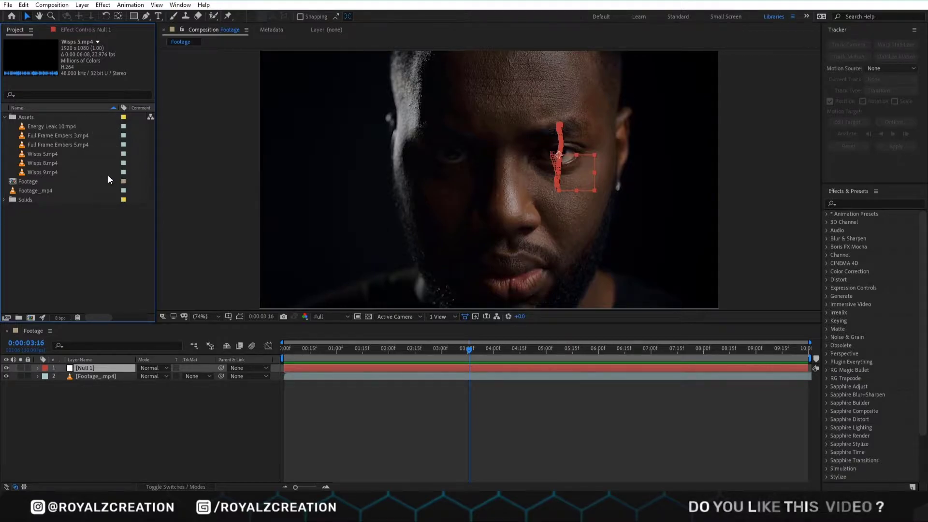
pyautogui.moveTo(79, 153); pyautogui.dragTo(137, 369)
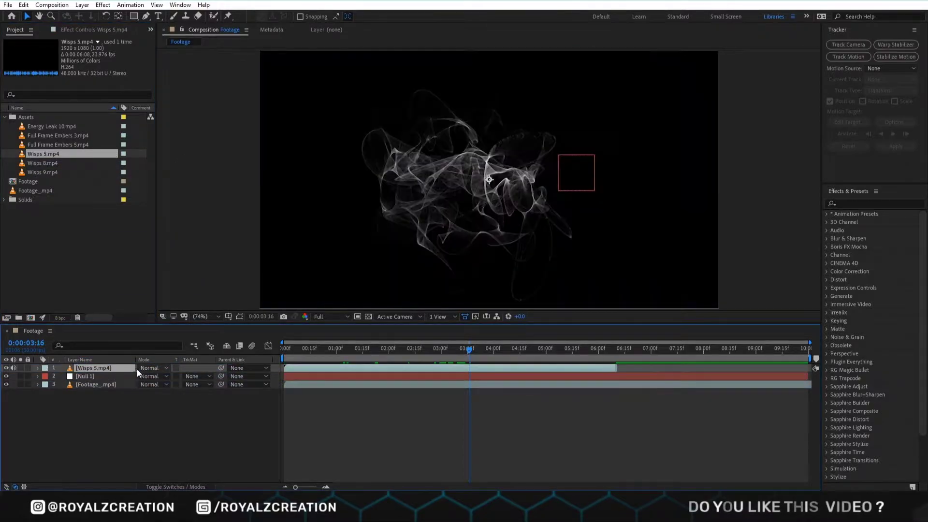
pyautogui.click(863, 202)
pyautogui.write('vc co')
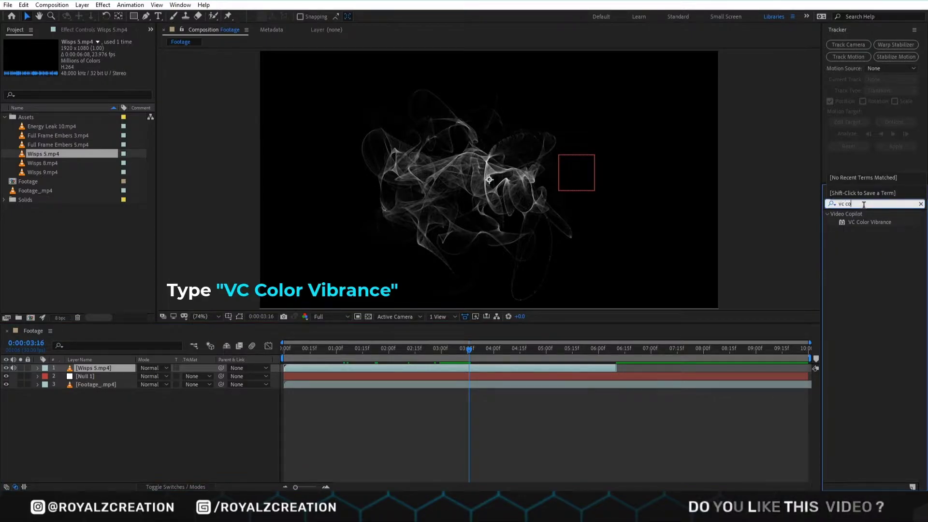
pyautogui.doubleClick(870, 222)
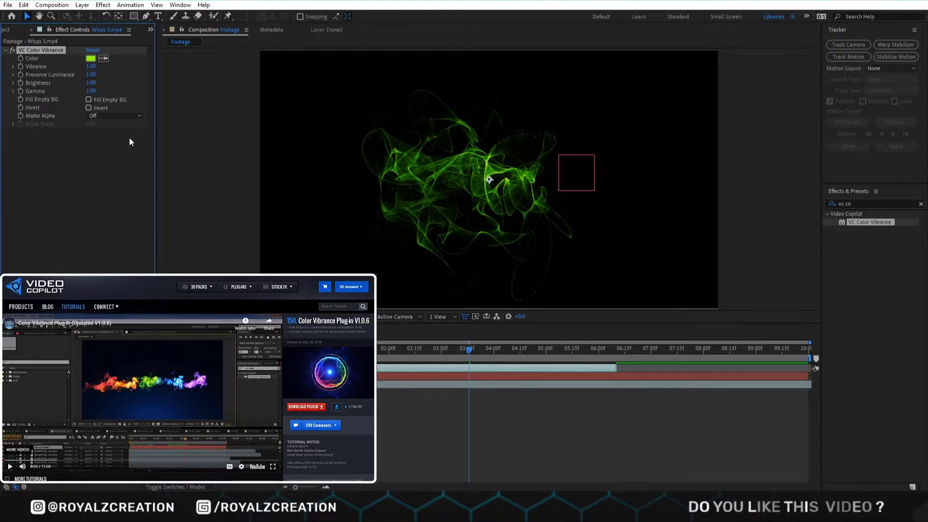
# Set the VC Color Vibrance colour to A903FF and the Wisps 5.mp4 layer's blending mode to Add.
pyautogui.click(89, 58)
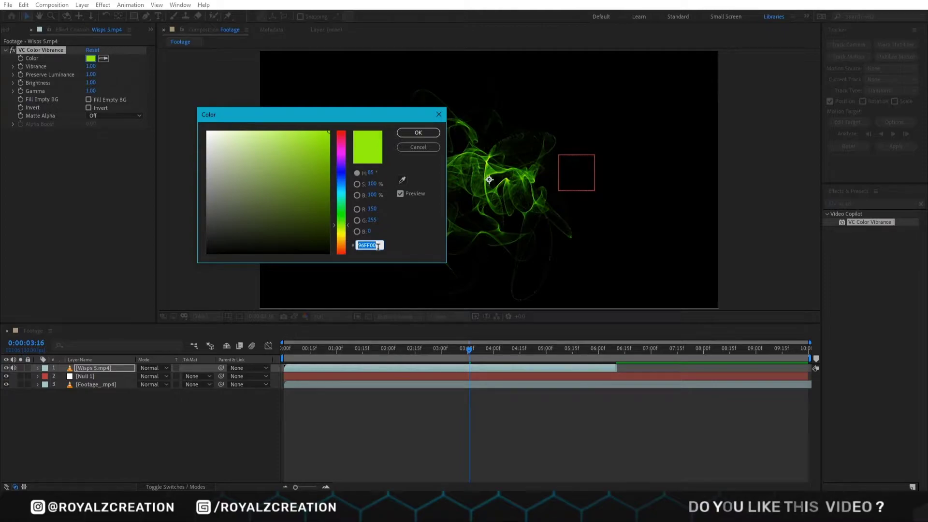
pyautogui.write('A903')
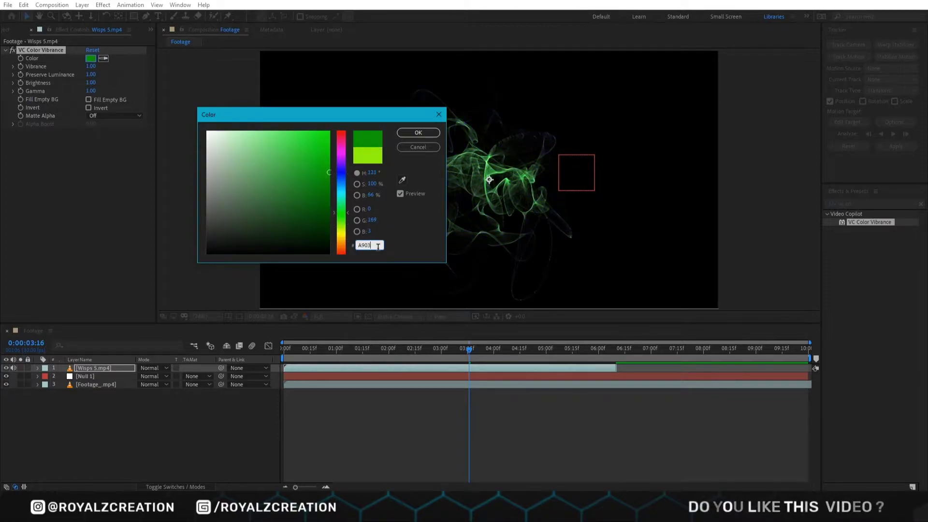
pyautogui.write('FF')
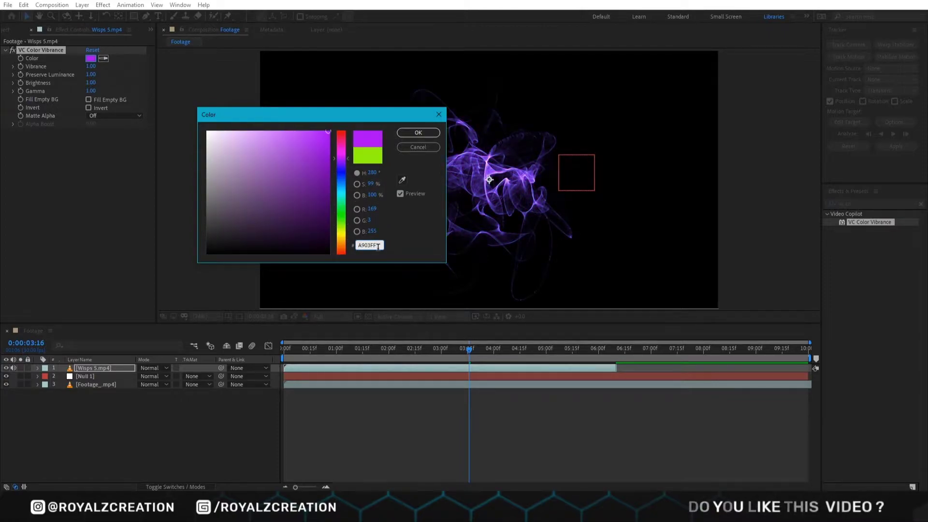
pyautogui.press('Return')
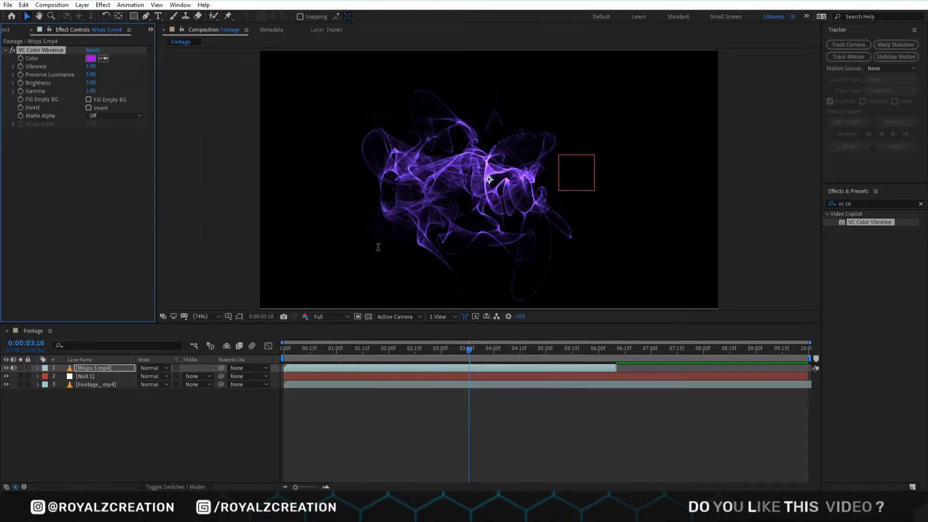
pyautogui.click(149, 367)
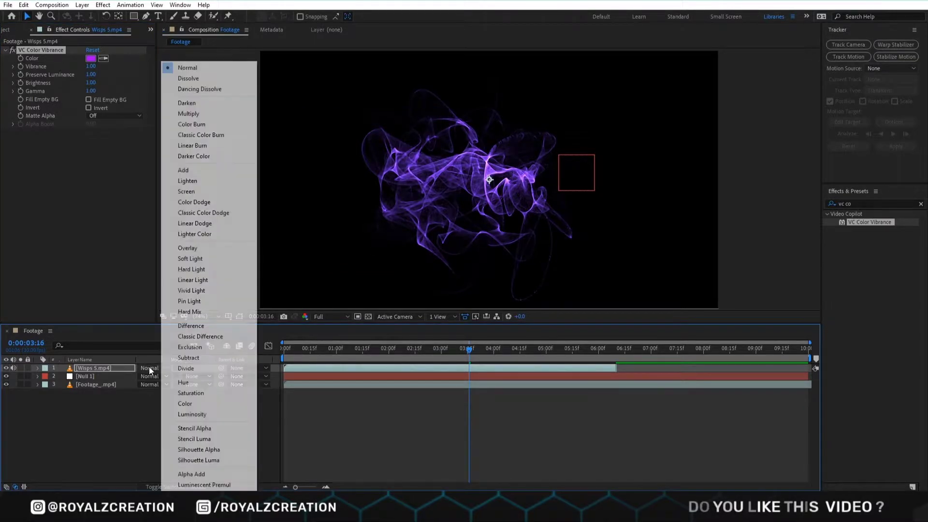
pyautogui.click(203, 173)
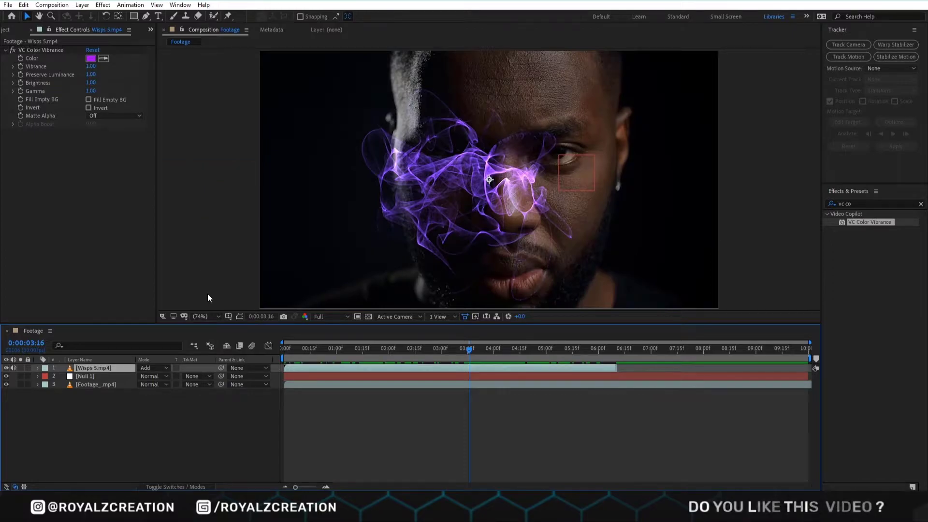
# Shift the Wisps 5.mp4 layer in time so it starts at about 0:00:01:00, with the current time at 0:00:05:00.
pyautogui.moveTo(475, 356); pyautogui.dragTo(544, 360)
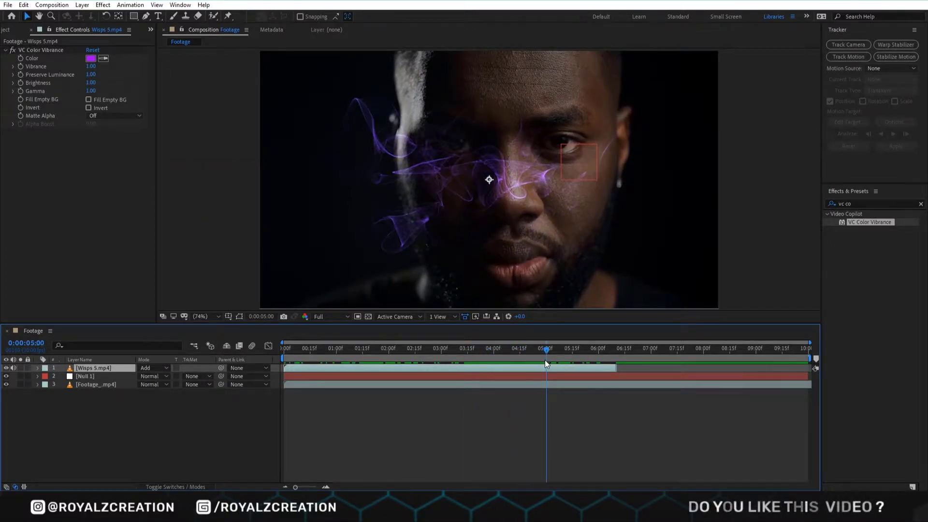
pyautogui.click(381, 357)
pyautogui.moveTo(352, 366); pyautogui.dragTo(546, 365)
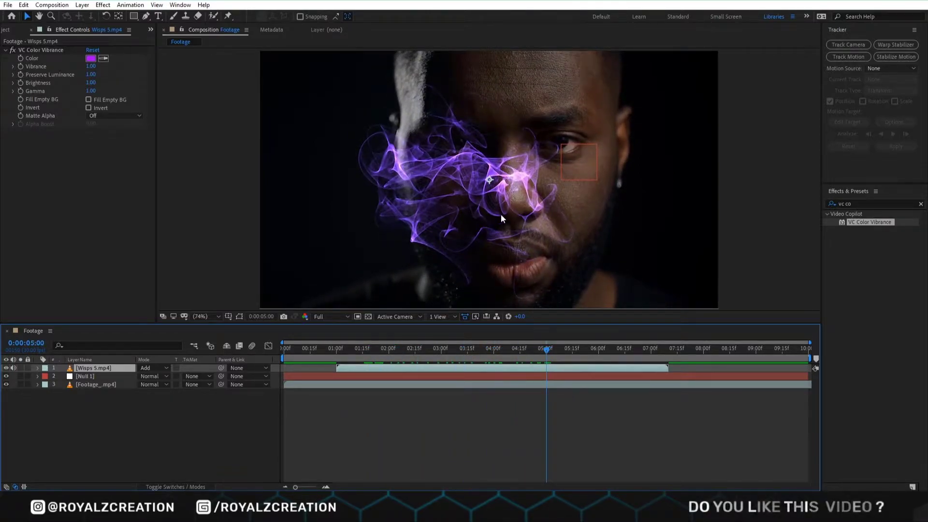
pyautogui.click(540, 400)
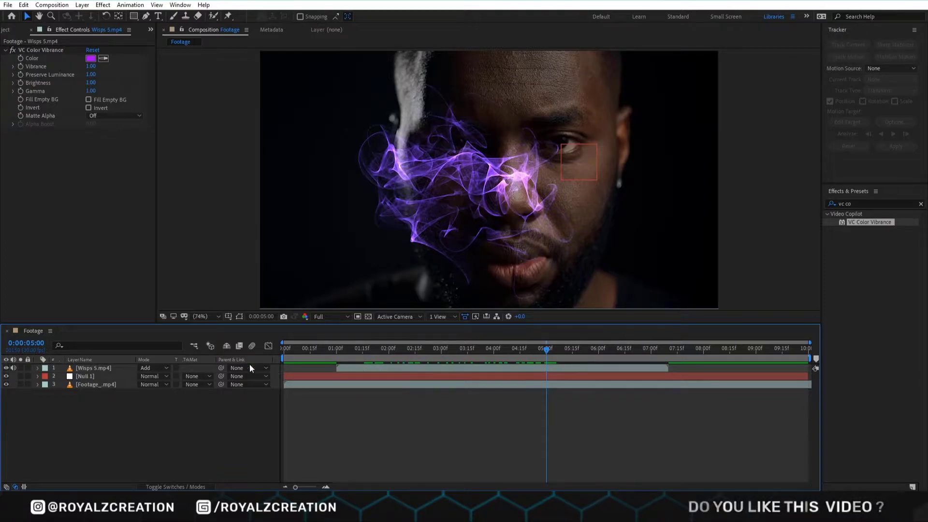
# Scale the Wisps 5.mp4 layer to 7% and move it over the man's lit eye.
pyautogui.click(118, 368)
pyautogui.press('s')
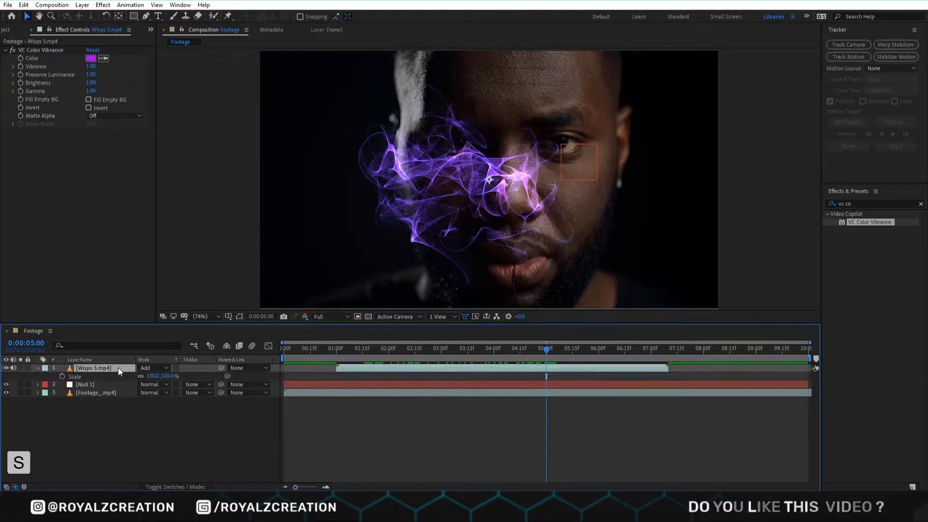
pyautogui.click(152, 376)
pyautogui.write('7')
pyautogui.press('Return')
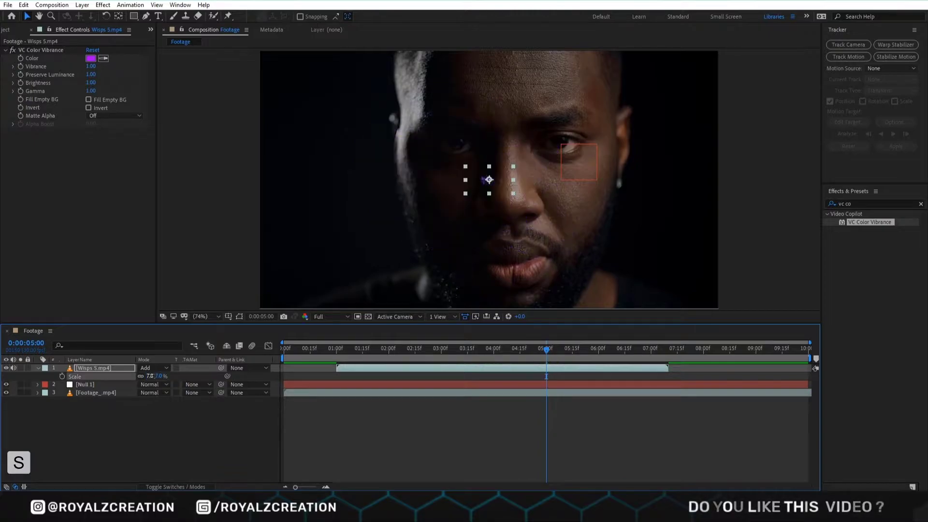
pyautogui.moveTo(518, 172); pyautogui.dragTo(561, 140)
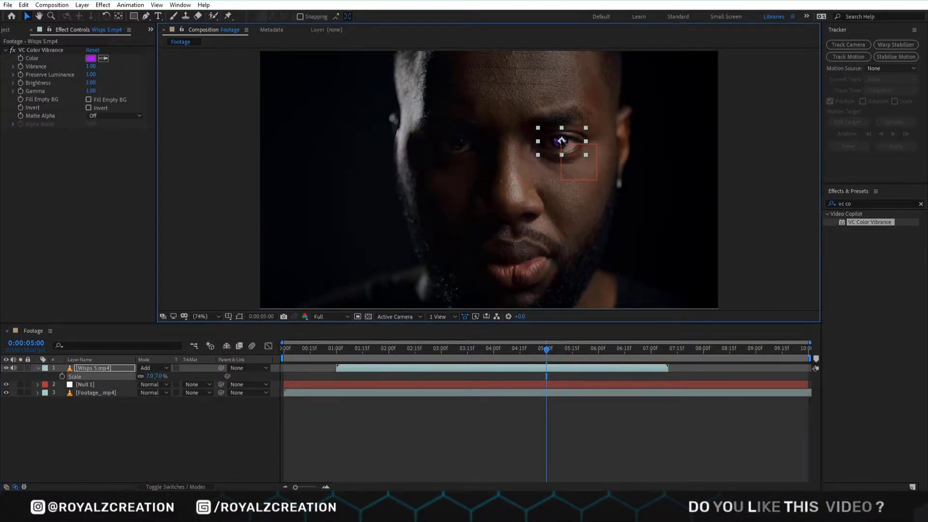
# Increase the Wisps 5.mp4 layer's scale to 11% and fine-tune its position over the iris.
pyautogui.click(149, 377)
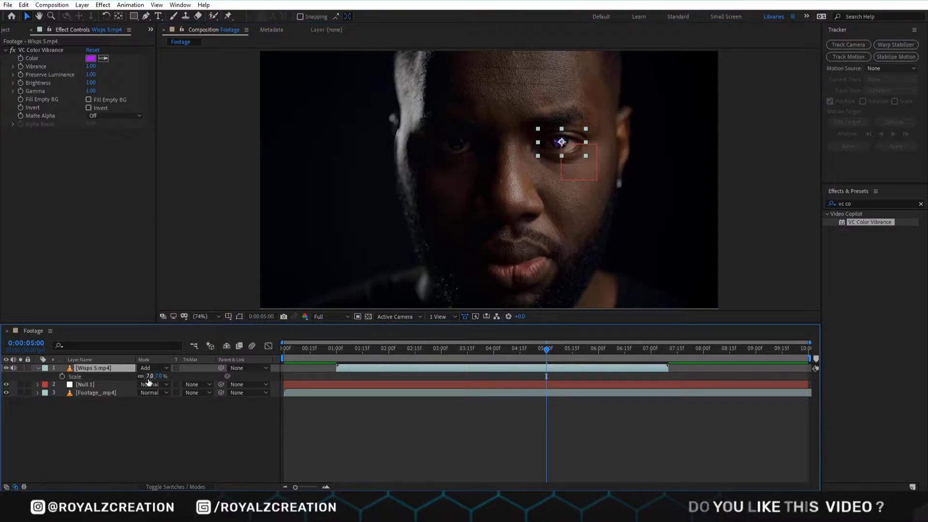
pyautogui.moveTo(154, 376); pyautogui.dragTo(162, 376)
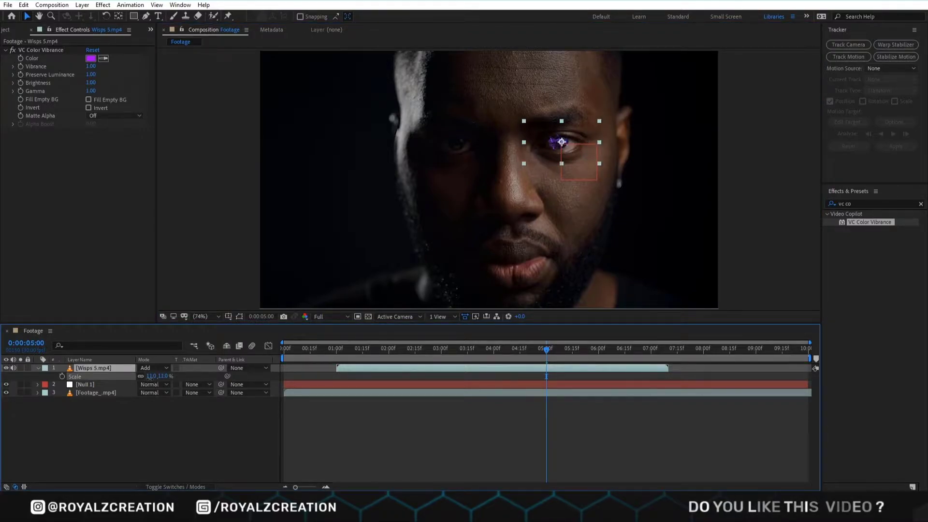
pyautogui.moveTo(558, 147); pyautogui.dragTo(559, 148)
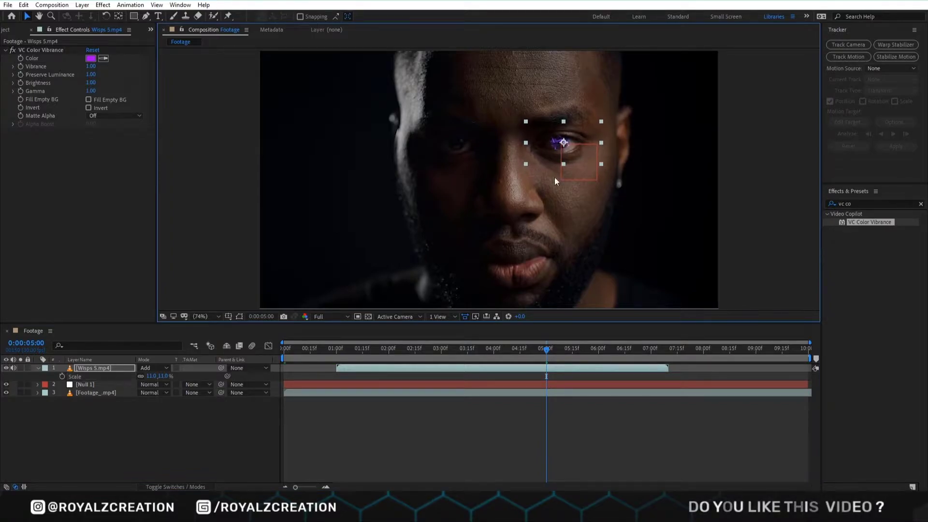
# Create a black (000000) solid layer named Eye T Shape at 1280 x 720 px.
pyautogui.rightClick(118, 416)
pyautogui.moveTo(183, 313)
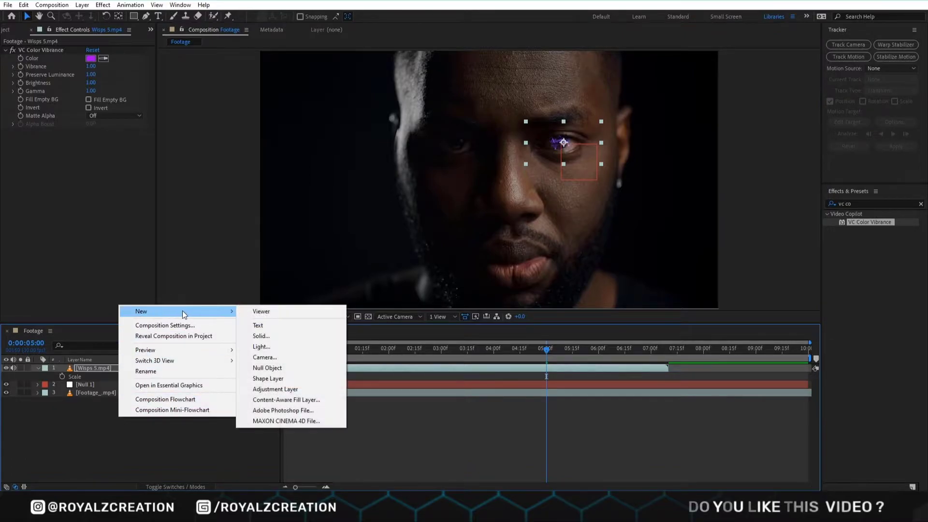
pyautogui.click(274, 335)
pyautogui.write('Ey')
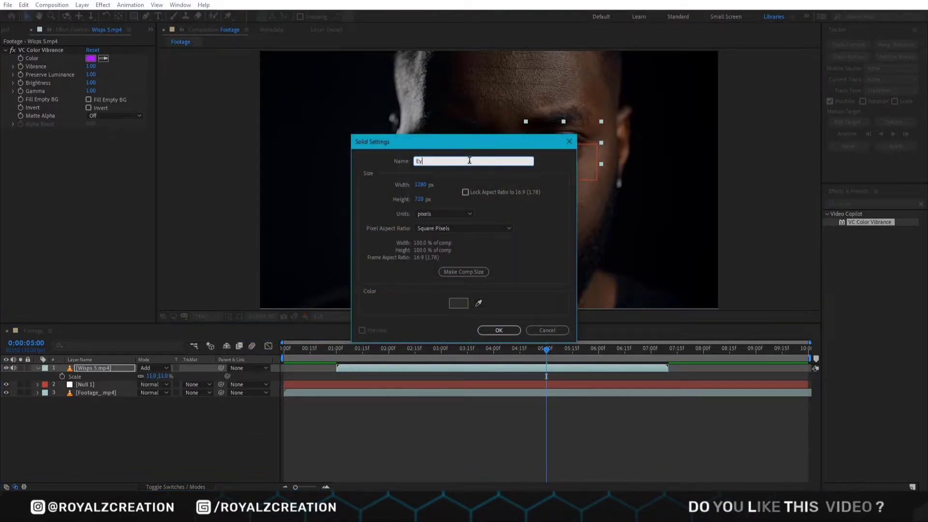
pyautogui.write('e T Shape')
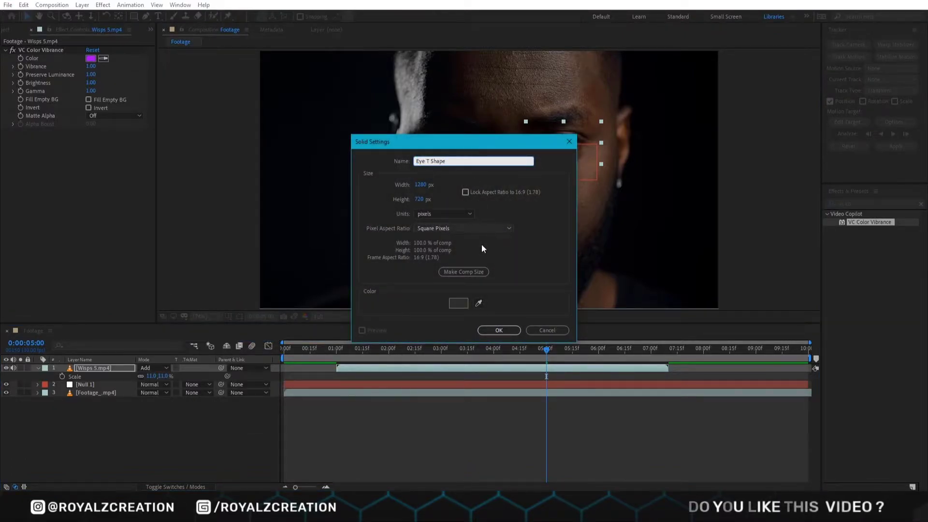
pyautogui.click(458, 302)
pyautogui.moveTo(250, 210); pyautogui.dragTo(195, 259)
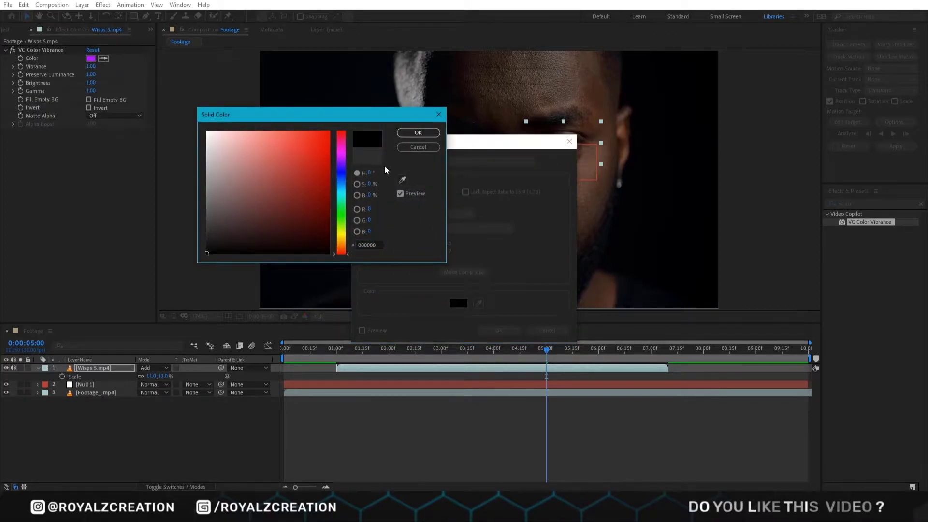
pyautogui.click(418, 132)
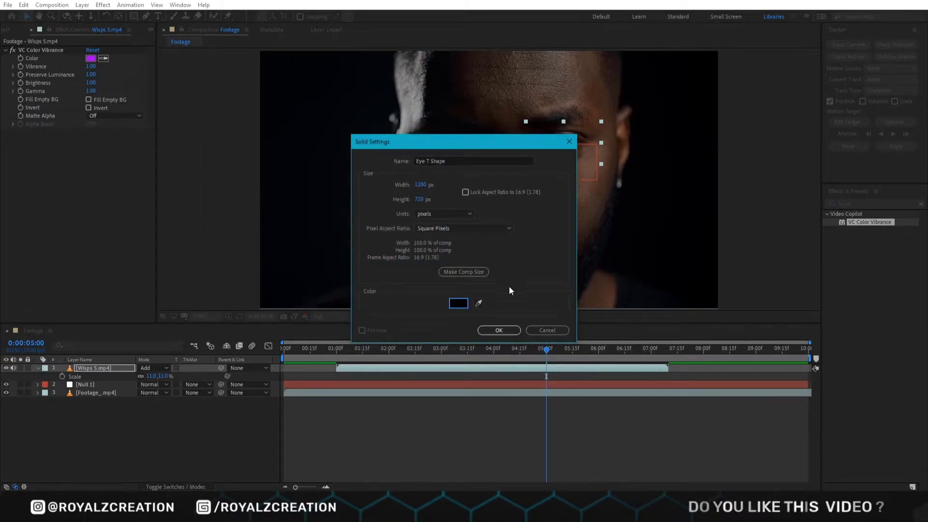
pyautogui.click(492, 333)
# Hide the Eye T Shape and Wisps 5.mp4 layers and draw a curved Pen mask around the man's lit eye on Eye T Shape.
pyautogui.moveTo(6, 368); pyautogui.dragTo(6, 376)
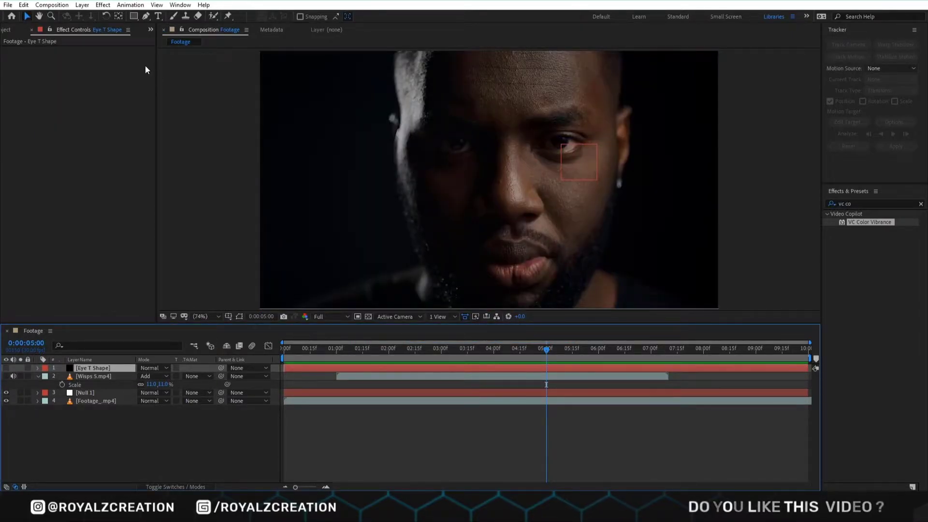
pyautogui.click(145, 16)
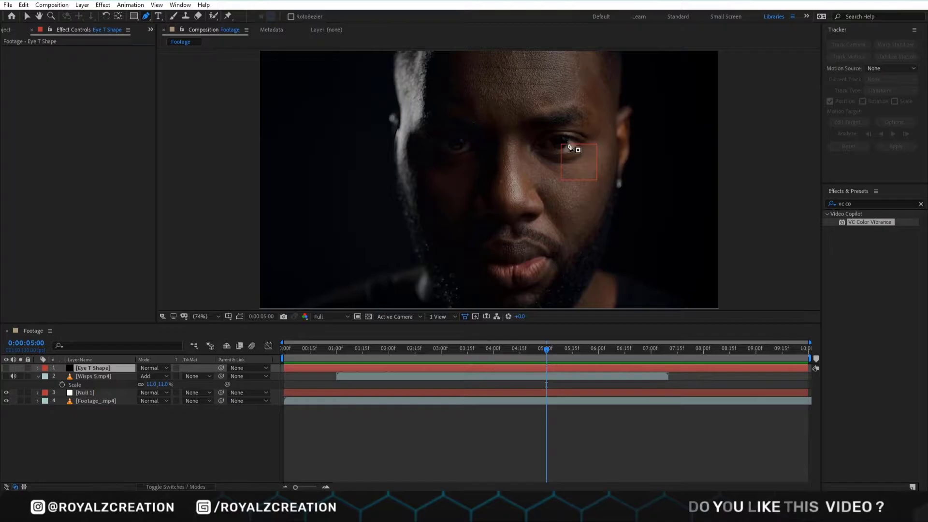
pyautogui.press('.')
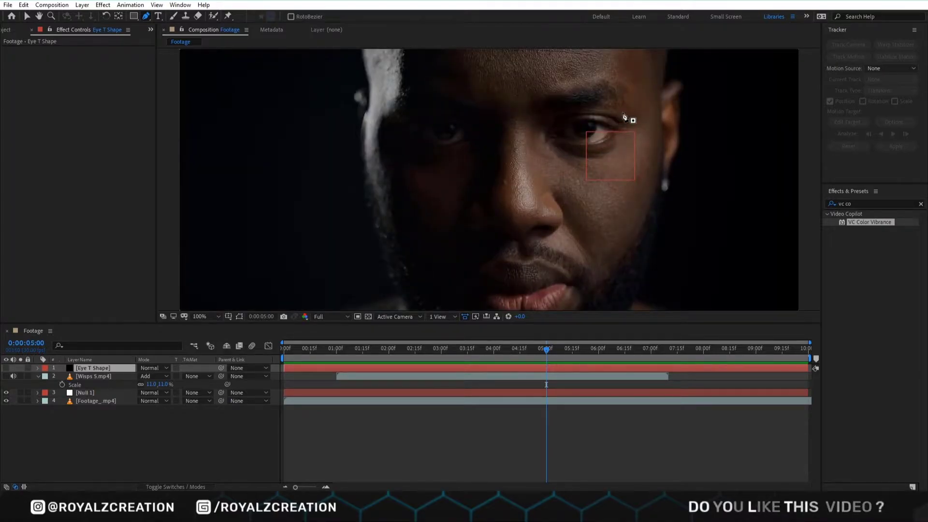
pyautogui.scroll(2, 623, 123)
pyautogui.moveTo(598, 118)
pyautogui.mouseDown()
pyautogui.moveTo(451, 178)
pyautogui.moveTo(508, 183)
pyautogui.moveTo(542, 154)
pyautogui.mouseUp()
pyautogui.click(432, 167)
pyautogui.moveTo(489, 138); pyautogui.dragTo(434, 171)
pyautogui.click(540, 159)
pyautogui.moveTo(540, 163); pyautogui.dragTo(539, 170)
pyautogui.moveTo(437, 152); pyautogui.dragTo(438, 147)
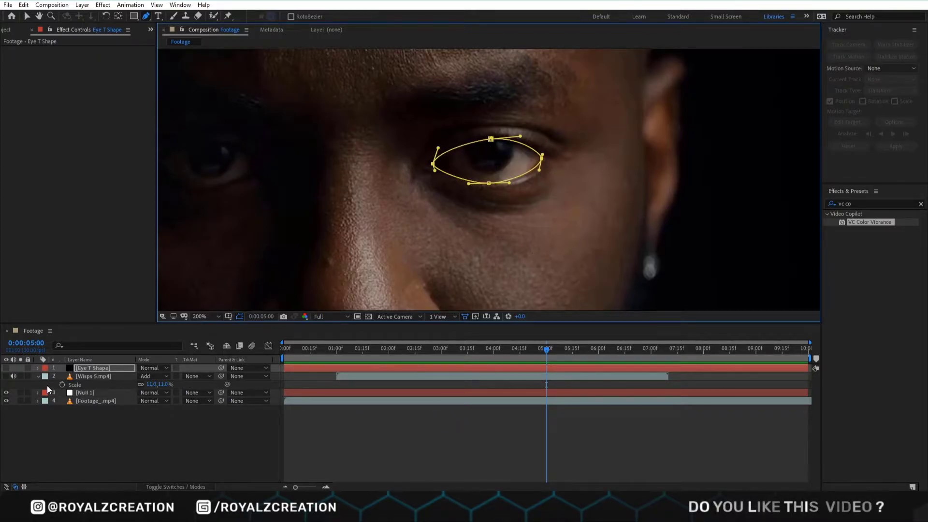
# Show the Eye T Shape layer with its mask feathered 4 pixels, and parent Eye T Shape and Wisps 5.mp4 to Null 1.
pyautogui.click(7, 368)
pyautogui.click(71, 406)
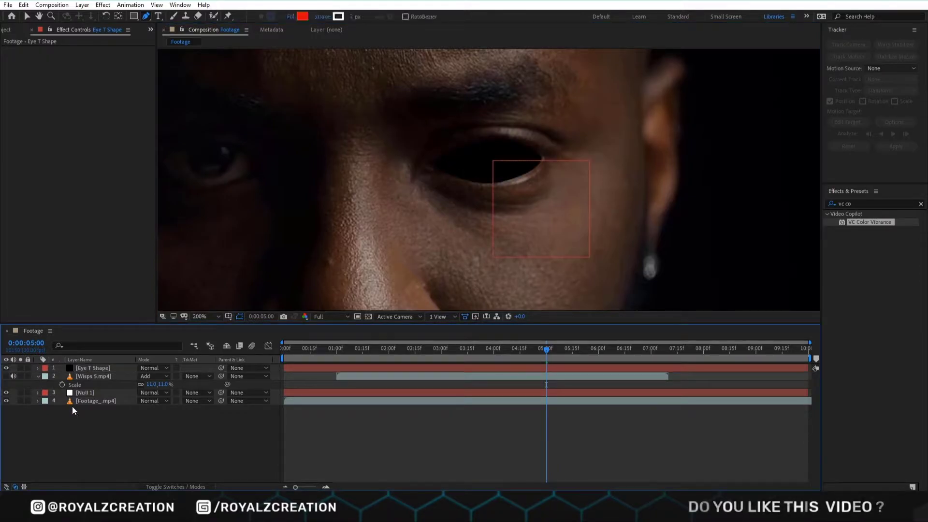
pyautogui.click(80, 368)
pyautogui.press('m')
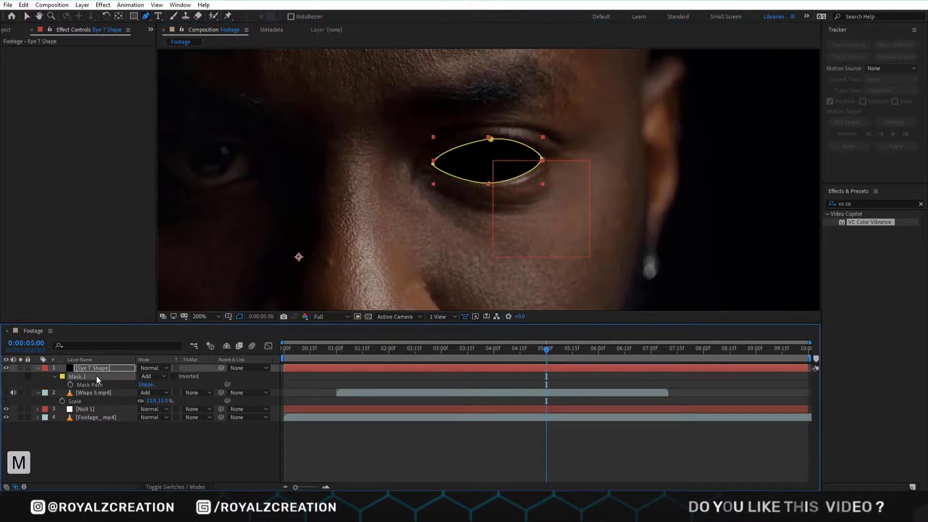
pyautogui.click(55, 377)
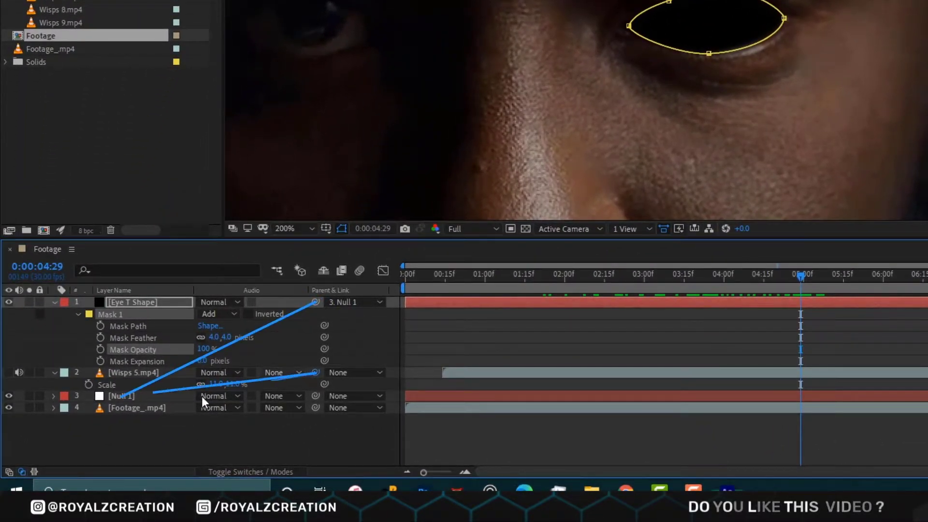
pyautogui.moveTo(134, 402); pyautogui.dragTo(134, 402)
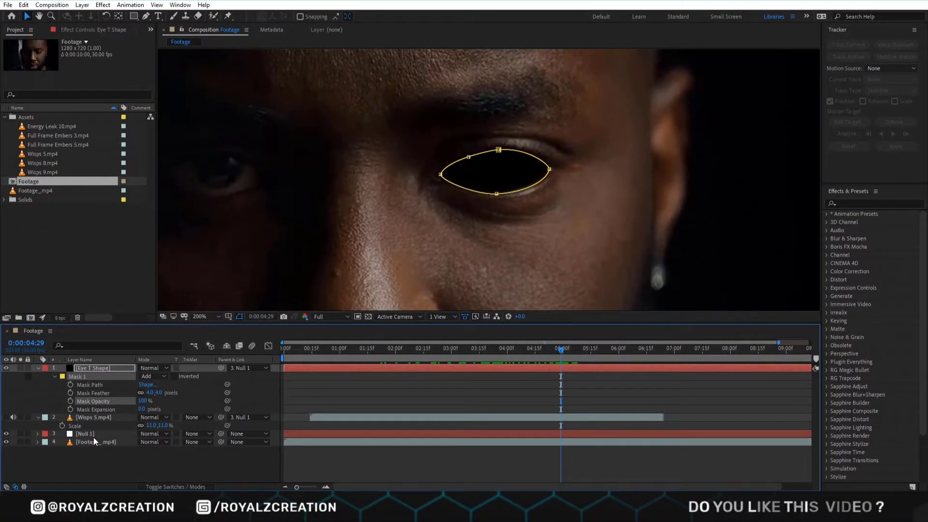
# Start keyframing the mask path at 0:00:04:29 and, with Mask Opacity lowered to 72%, move the mask back onto the eye at 0:00:02:17.
pyautogui.click(144, 401)
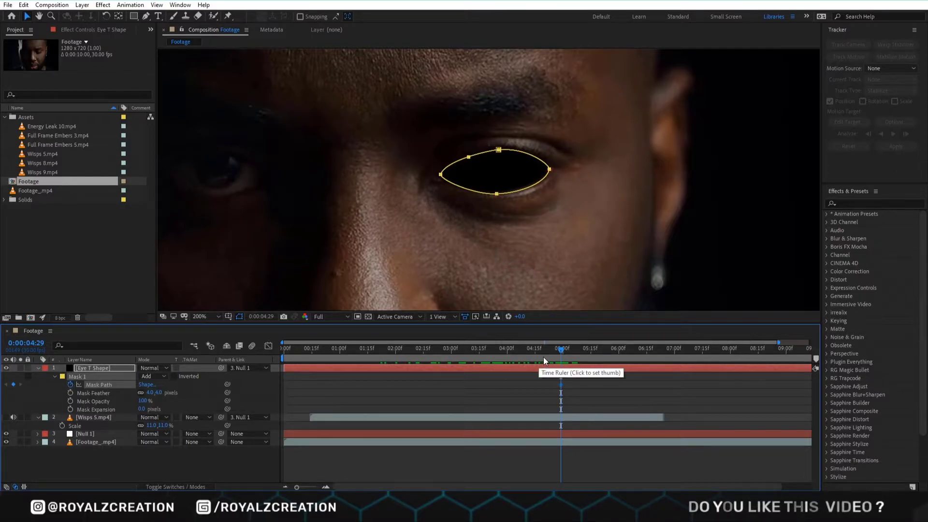
pyautogui.moveTo(563, 356); pyautogui.dragTo(537, 355)
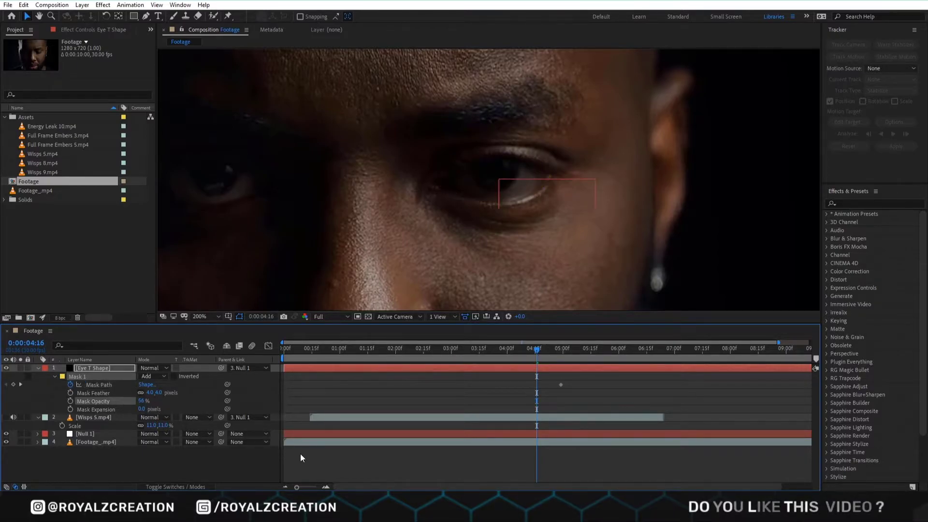
pyautogui.moveTo(505, 350); pyautogui.dragTo(427, 370)
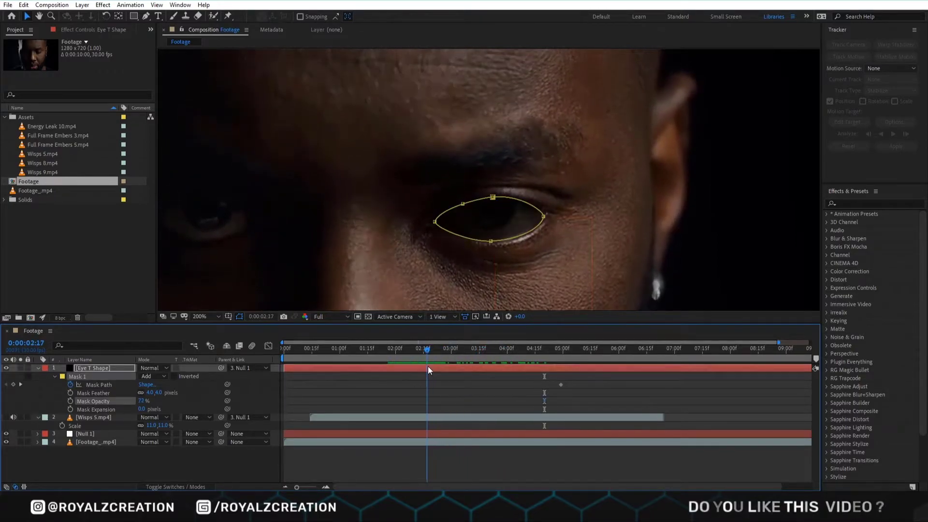
pyautogui.click(14, 383)
pyautogui.moveTo(484, 279); pyautogui.dragTo(484, 252)
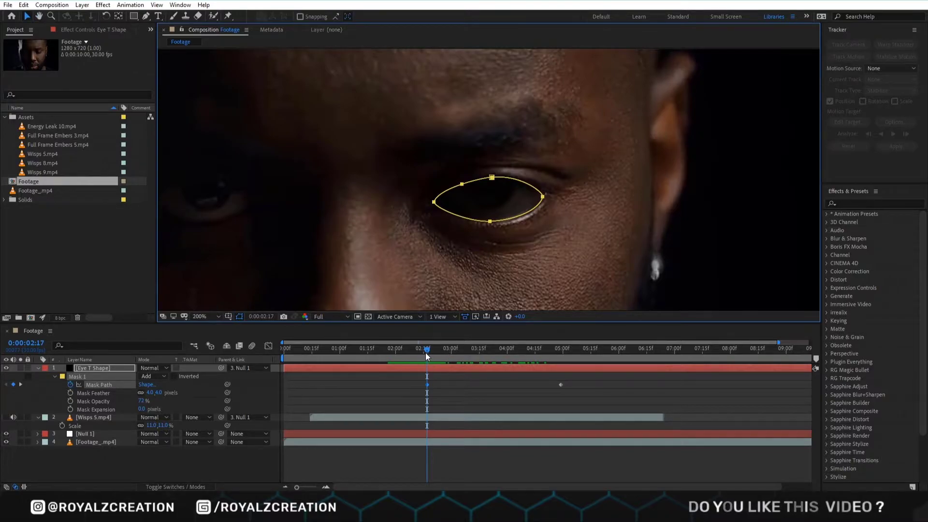
# Move the mask onto the eye at 0:00:02:13 and adjust its lower edge to follow the lower lid.
pyautogui.moveTo(425, 357); pyautogui.dragTo(419, 356)
pyautogui.moveTo(491, 226); pyautogui.dragTo(520, 202)
pyautogui.scroll(1, 489, 229)
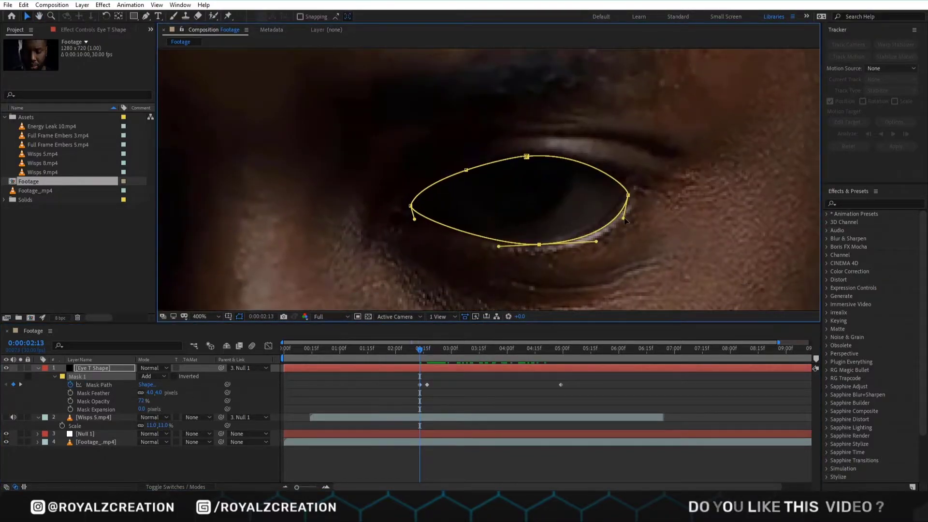
pyautogui.moveTo(549, 241); pyautogui.dragTo(556, 241)
pyautogui.moveTo(541, 242); pyautogui.dragTo(538, 243)
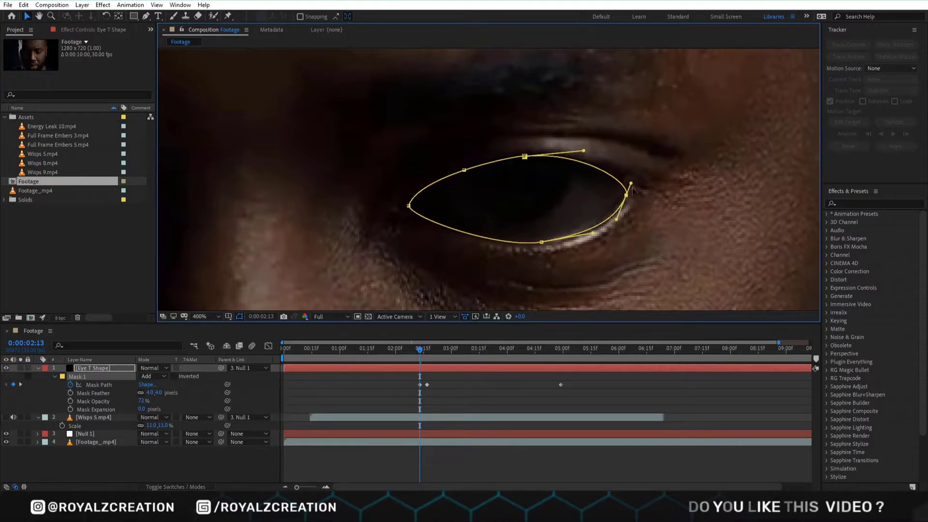
# Fit the mask path to the narrowing eye at 0:00:02:00 and 0:00:01:28 by moving its edge and corner points.
pyautogui.moveTo(420, 357); pyautogui.dragTo(395, 357)
pyautogui.moveTo(536, 285); pyautogui.dragTo(540, 277)
pyautogui.moveTo(520, 224); pyautogui.dragTo(528, 205)
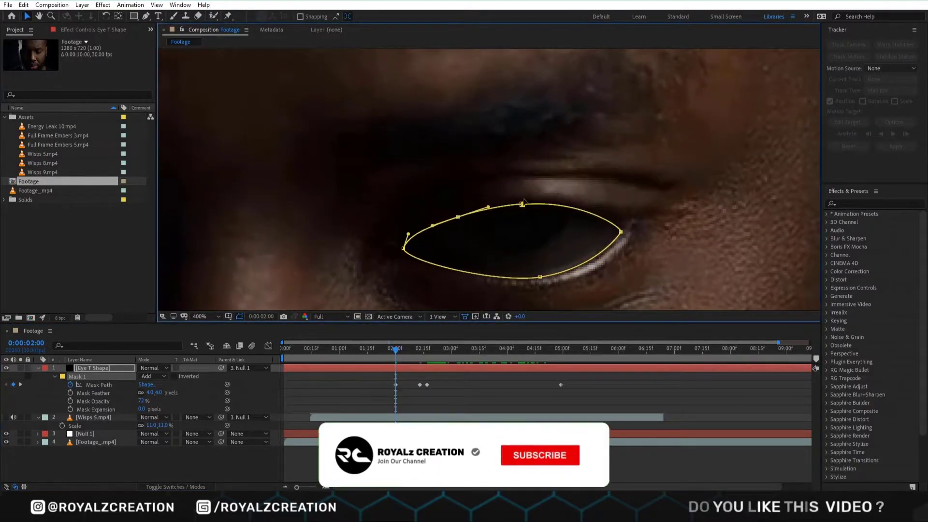
pyautogui.moveTo(462, 219); pyautogui.dragTo(461, 216)
pyautogui.press('pageup')
pyautogui.press('pageup')
pyautogui.press('pageup')
pyautogui.moveTo(398, 257); pyautogui.dragTo(404, 255)
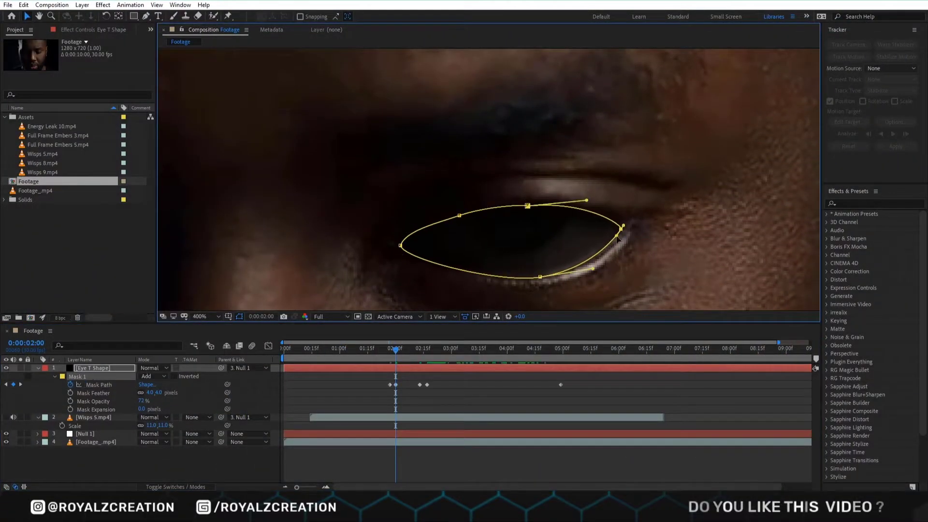
# Fit the mask path to the eye at 0:00:01:26, moving its lower edge up to the lower lid.
pyautogui.press('pageup')
pyautogui.press('pageup')
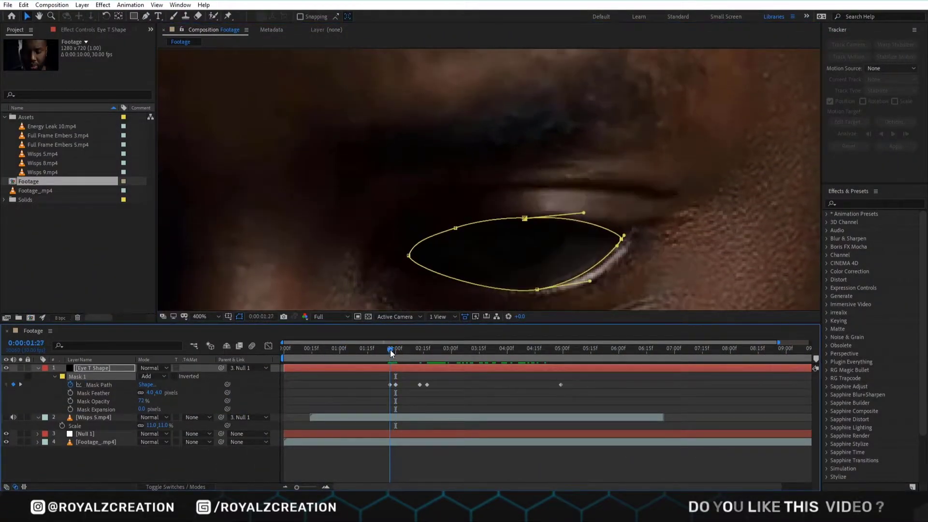
pyautogui.press('=')
pyautogui.press('=')
pyautogui.moveTo(532, 384); pyautogui.dragTo(539, 385)
pyautogui.click(524, 352)
pyautogui.moveTo(538, 302); pyautogui.dragTo(538, 251)
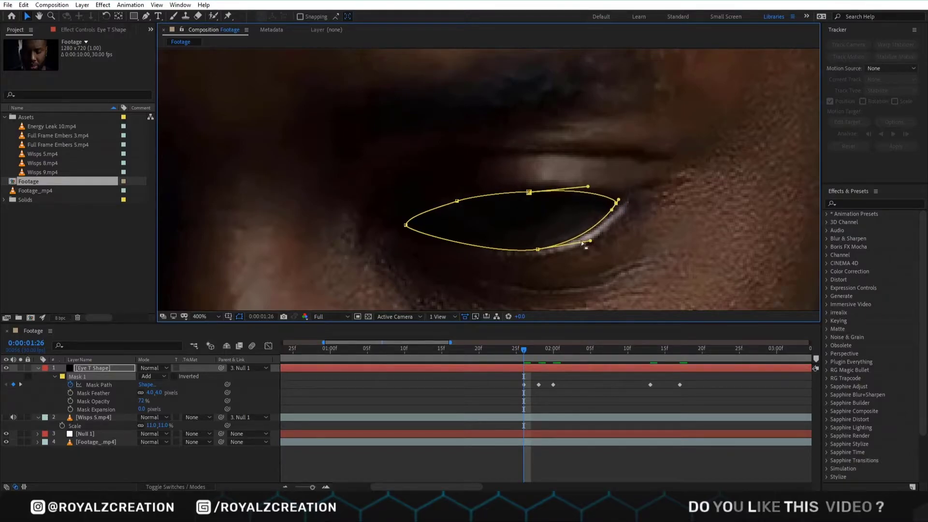
pyautogui.moveTo(543, 247); pyautogui.dragTo(541, 245)
pyautogui.click(584, 432)
pyautogui.click(584, 367)
pyautogui.click(528, 192)
# Narrow the mask path to the closing lids at 0:00:01:24 and 0:00:01:22, with Mask Opacity lowered to 16%.
pyautogui.press('pageup')
pyautogui.press('pageup')
pyautogui.moveTo(529, 192); pyautogui.dragTo(528, 197)
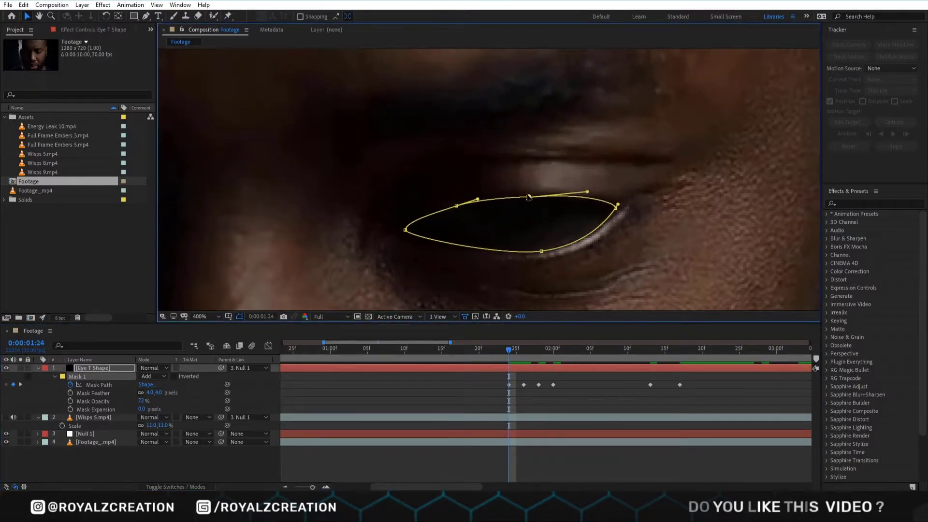
pyautogui.press('pageup')
pyautogui.press('pageup')
pyautogui.moveTo(539, 266); pyautogui.dragTo(539, 284)
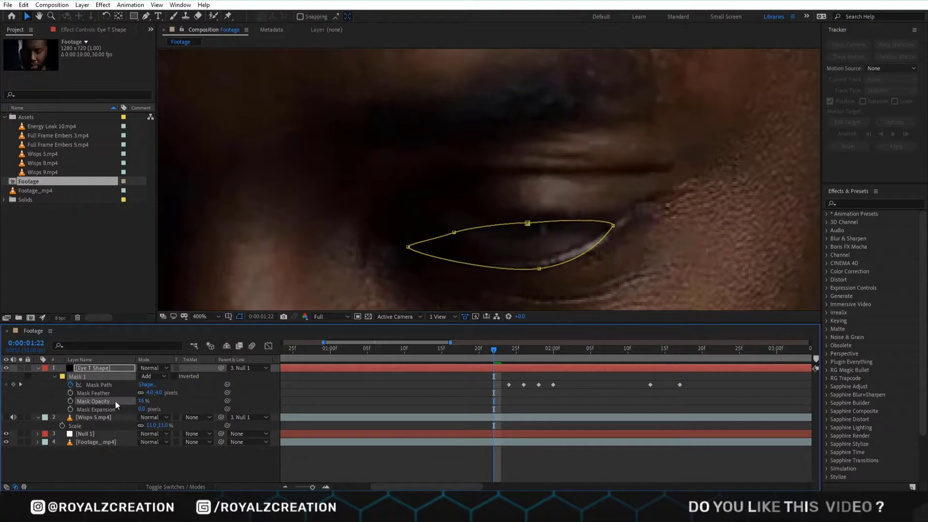
pyautogui.moveTo(409, 247); pyautogui.dragTo(417, 245)
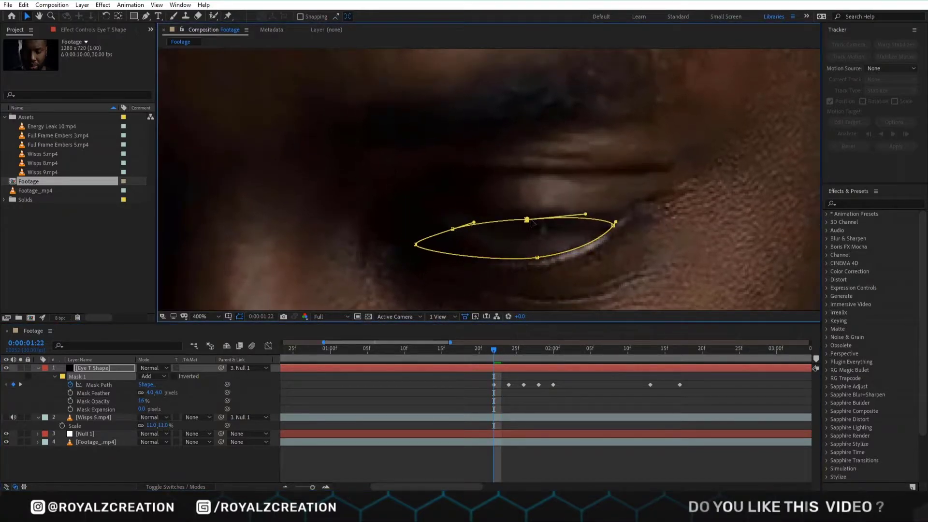
# Flatten the mask into a thin crescent along the nearly closed lid at 0:00:01:20 and restore Mask Opacity to 100%.
pyautogui.press('pageup')
pyautogui.press('pageup')
pyautogui.moveTo(522, 240); pyautogui.dragTo(522, 250)
pyautogui.click(474, 351)
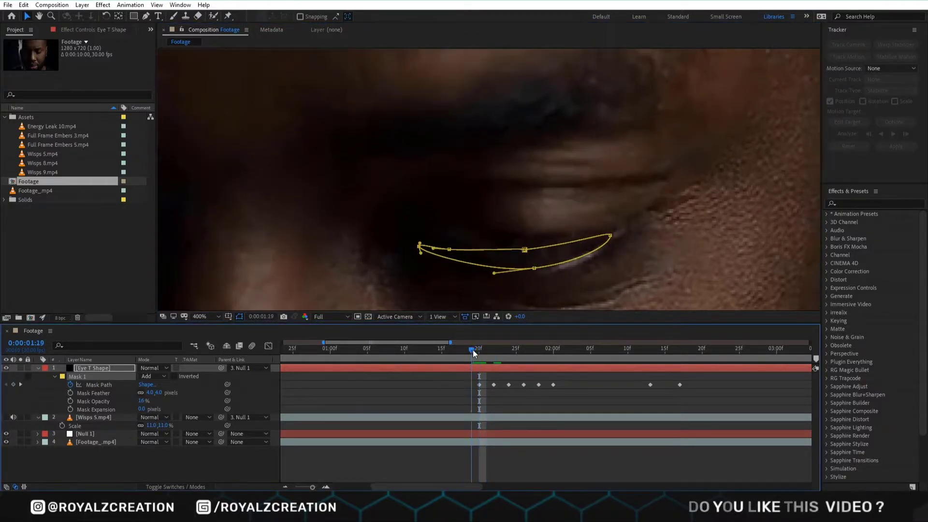
pyautogui.moveTo(525, 250); pyautogui.dragTo(526, 258)
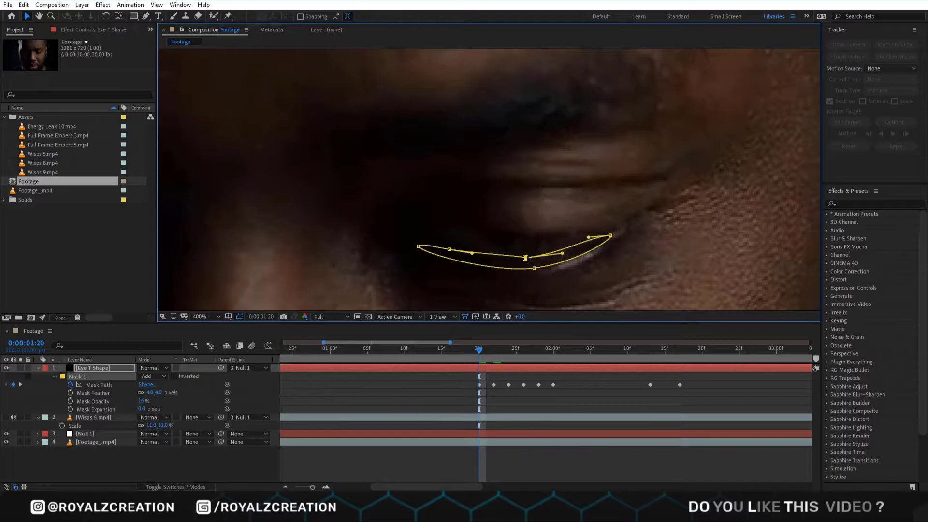
pyautogui.press(',')
pyautogui.press('.')
pyautogui.moveTo(143, 400); pyautogui.dragTo(213, 403)
pyautogui.press(',')
pyautogui.press('F2')
# Refine the mask path's points along the lids at 0:00:01:24 and 0:00:01:22.
pyautogui.moveTo(479, 349); pyautogui.dragTo(509, 353)
pyautogui.press('.')
pyautogui.press('.')
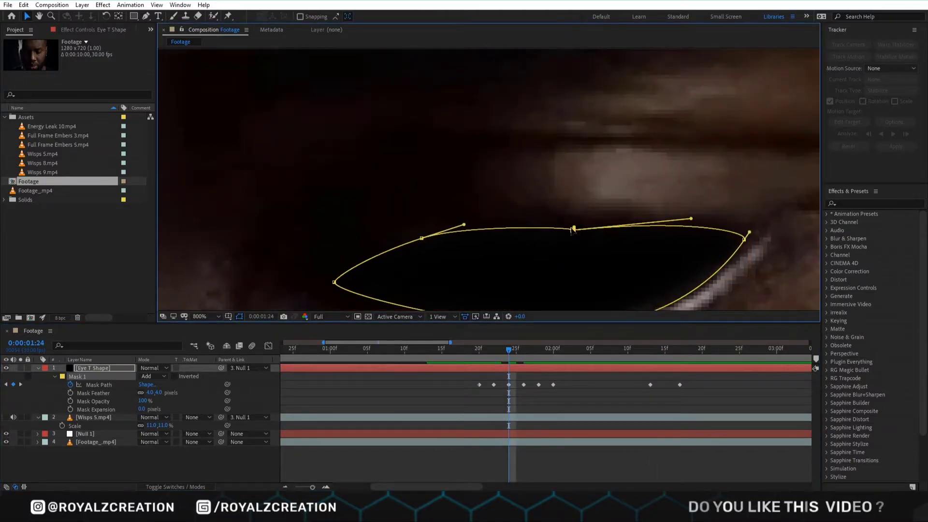
pyautogui.moveTo(509, 352); pyautogui.dragTo(494, 355)
pyautogui.moveTo(463, 265); pyautogui.dragTo(462, 220)
pyautogui.moveTo(415, 237); pyautogui.dragTo(405, 226)
# Reshape the mask path to the closed eyelid at 0:00:01:19.
pyautogui.moveTo(494, 355); pyautogui.dragTo(471, 350)
pyautogui.click(456, 442)
pyautogui.click(479, 385)
pyautogui.scroll(-1, 513, 208)
pyautogui.moveTo(524, 218); pyautogui.dragTo(524, 211)
pyautogui.moveTo(516, 189); pyautogui.dragTo(513, 208)
pyautogui.moveTo(440, 190); pyautogui.dragTo(438, 196)
pyautogui.moveTo(575, 183); pyautogui.dragTo(589, 186)
pyautogui.click(589, 186)
# Preview the mask animation and adjust the lower edge point of the mask at 0:00:02:00.
pyautogui.moveTo(471, 349); pyautogui.dragTo(508, 364)
pyautogui.click(509, 367)
pyautogui.moveTo(532, 194); pyautogui.dragTo(523, 273)
pyautogui.press('space')
pyautogui.press('space')
pyautogui.press('j')
pyautogui.press('j')
pyautogui.moveTo(523, 273); pyautogui.dragTo(521, 277)
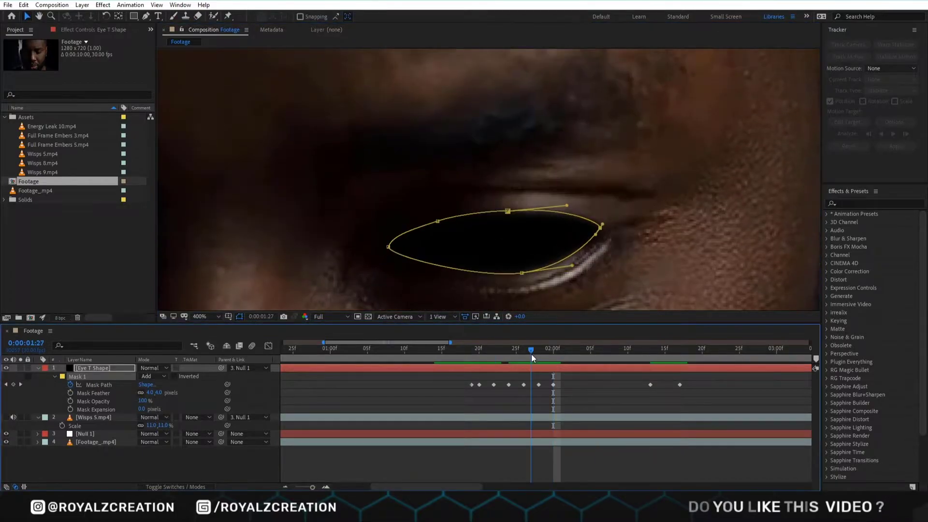
# Refine the mask's corner and edge points to match the eye opening at 0:00:01:27 and 0:00:01:28.
pyautogui.press('pageup')
pyautogui.moveTo(599, 224); pyautogui.dragTo(602, 236)
pyautogui.moveTo(505, 226); pyautogui.dragTo(506, 217)
pyautogui.click(538, 356)
pyautogui.click(521, 286)
pyautogui.scroll(-3, 489, 193)
pyautogui.click(486, 252)
pyautogui.scroll(3, 488, 193)
pyautogui.click(583, 198)
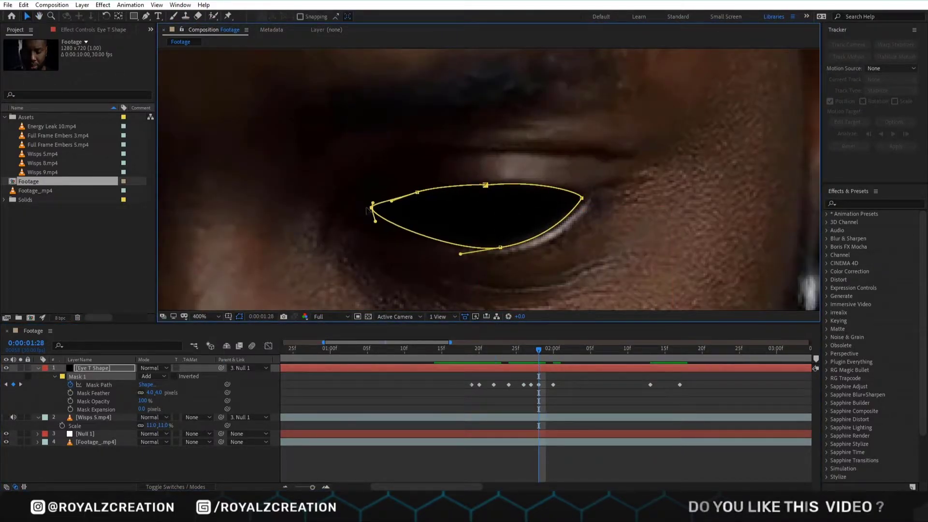
# Reshape the mask's upper edge to follow the upper lid at 0:00:01:24.
pyautogui.press('pageup')
pyautogui.press('pageup')
pyautogui.press('pageup')
pyautogui.press('pageup')
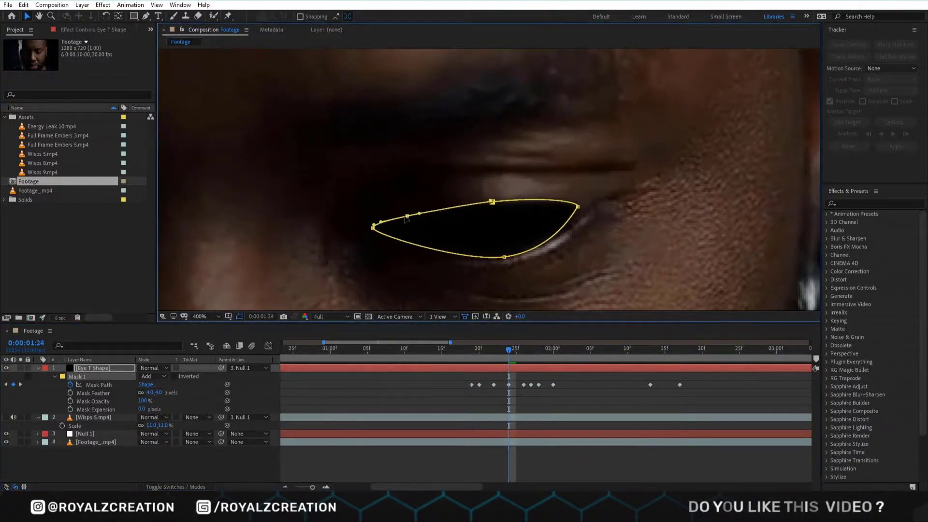
# Compare the mask outline with the eye at successive keyframes by hiding and showing the Eye T Shape layer.
pyautogui.click(6, 367)
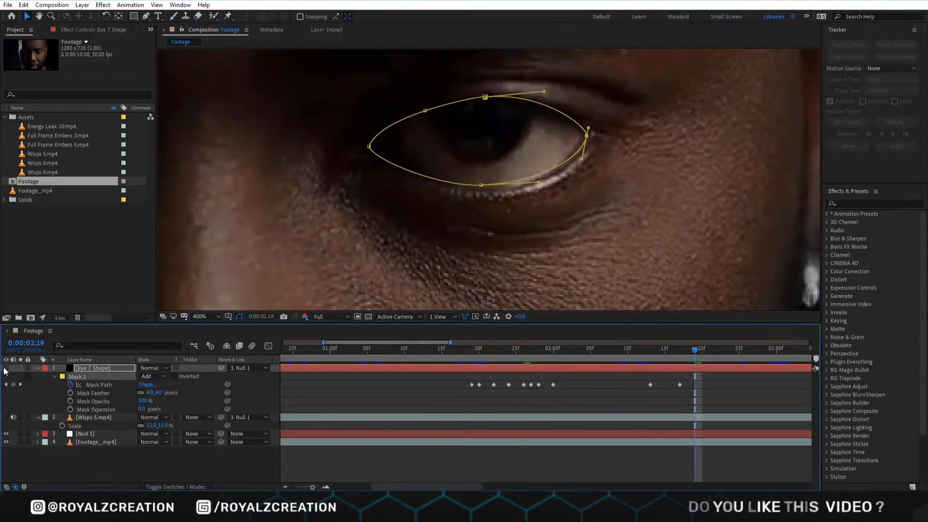
pyautogui.click(6, 367)
pyautogui.press('j')
pyautogui.click(536, 187)
pyautogui.click(6, 368)
pyautogui.press('j')
pyautogui.click(6, 368)
# Delete the mask path keyframe at 0:00:02:17 and refine the mask's shape at 0:00:02:13.
pyautogui.press('k')
pyautogui.moveTo(675, 383); pyautogui.dragTo(691, 391)
pyautogui.click(501, 194)
pyautogui.moveTo(678, 357); pyautogui.dragTo(661, 364)
pyautogui.click(502, 237)
pyautogui.moveTo(501, 195); pyautogui.dragTo(502, 209)
pyautogui.click(691, 384)
pyautogui.press('Delete')
pyautogui.moveTo(675, 349); pyautogui.dragTo(661, 356)
pyautogui.moveTo(502, 209); pyautogui.dragTo(503, 204)
# Fit the mask's lower edge to the lower lid at 0:00:02:04, 0:00:02:02 and 0:00:01:26.
pyautogui.moveTo(660, 350); pyautogui.dragTo(594, 352)
pyautogui.moveTo(499, 227); pyautogui.dragTo(499, 230)
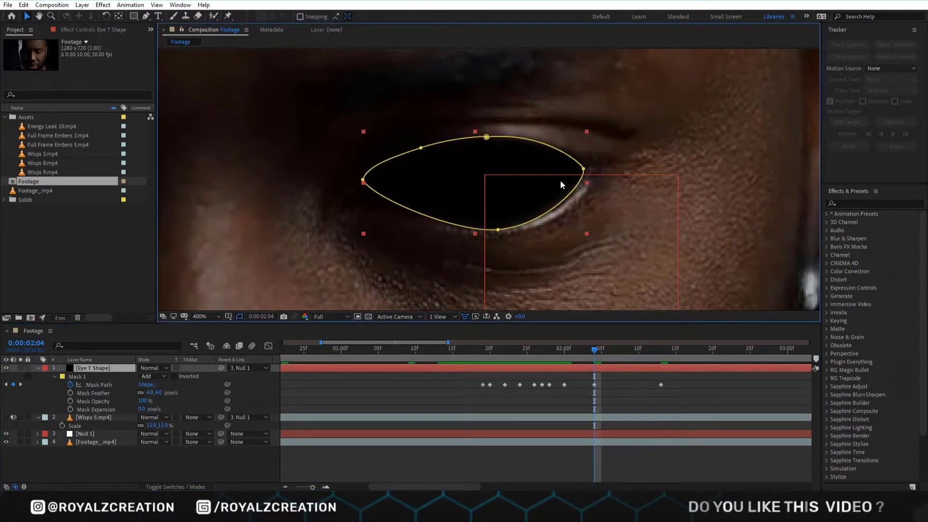
pyautogui.moveTo(594, 350); pyautogui.dragTo(579, 350)
pyautogui.moveTo(496, 236); pyautogui.dragTo(499, 238)
pyautogui.moveTo(579, 350); pyautogui.dragTo(534, 350)
pyautogui.moveTo(556, 244); pyautogui.dragTo(553, 247)
# Refine the mask's upper edge to follow the closing upper lid at 0:00:01:23 and 0:00:01:22.
pyautogui.moveTo(535, 353); pyautogui.dragTo(512, 351)
pyautogui.moveTo(485, 209); pyautogui.dragTo(485, 213)
pyautogui.moveTo(512, 352); pyautogui.dragTo(505, 353)
pyautogui.moveTo(487, 232); pyautogui.dragTo(491, 239)
pyautogui.moveTo(505, 352)
pyautogui.mouseDown()
pyautogui.moveTo(500, 359)
pyautogui.moveTo(512, 354)
pyautogui.mouseUp()
pyautogui.moveTo(485, 213); pyautogui.dragTo(497, 216)
pyautogui.moveTo(418, 249); pyautogui.dragTo(419, 250)
pyautogui.moveTo(513, 355); pyautogui.dragTo(504, 355)
pyautogui.moveTo(490, 239); pyautogui.dragTo(498, 235)
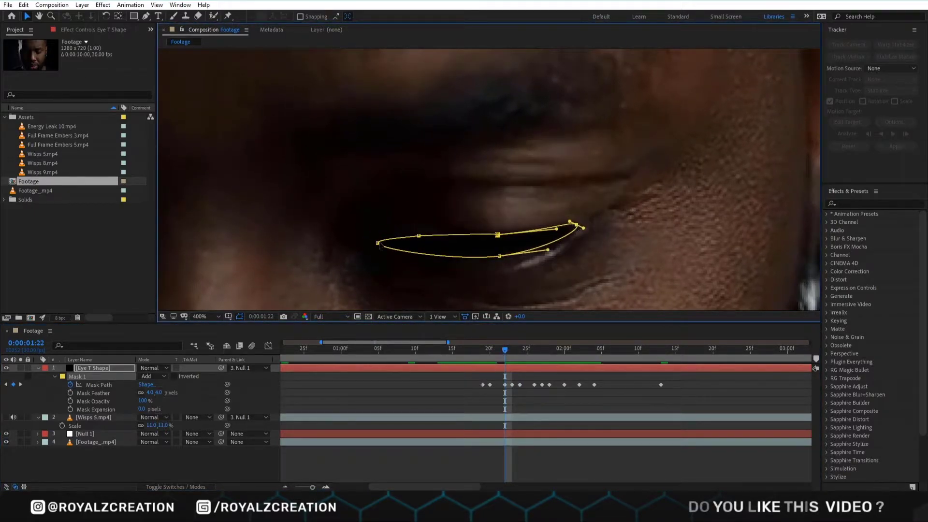
# Review the black eye mask over the footage and inspect its fit closely around the blink.
pyautogui.click(570, 480)
pyautogui.moveTo(565, 62); pyautogui.dragTo(552, 207)
pyautogui.scroll(-2, 511, 220)
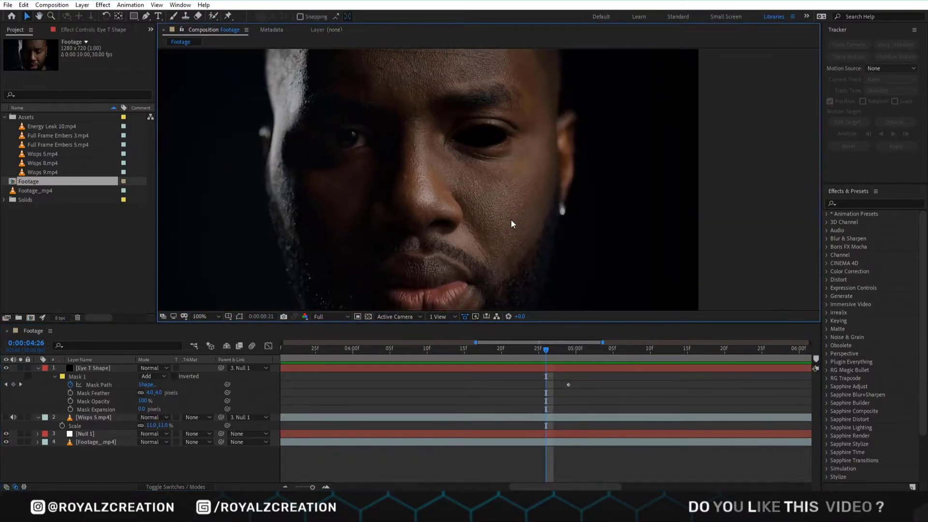
pyautogui.moveTo(562, 487); pyautogui.dragTo(401, 484)
pyautogui.click(425, 442)
pyautogui.click(709, 350)
pyautogui.press('=')
pyautogui.press('=')
pyautogui.scroll(2, 472, 242)
pyautogui.moveTo(509, 174); pyautogui.dragTo(459, 290)
pyautogui.moveTo(731, 353); pyautogui.dragTo(677, 353)
pyautogui.moveTo(425, 487); pyautogui.dragTo(443, 488)
# Refine the mask's edges and outer corner to fit the eye during the blink, including at 0:00:02:02, 0:00:02:00 and 0:00:01:27.
pyautogui.click(485, 349)
pyautogui.click(474, 226)
pyautogui.moveTo(552, 201); pyautogui.dragTo(551, 209)
pyautogui.moveTo(438, 487); pyautogui.dragTo(426, 486)
pyautogui.click(635, 350)
pyautogui.click(464, 222)
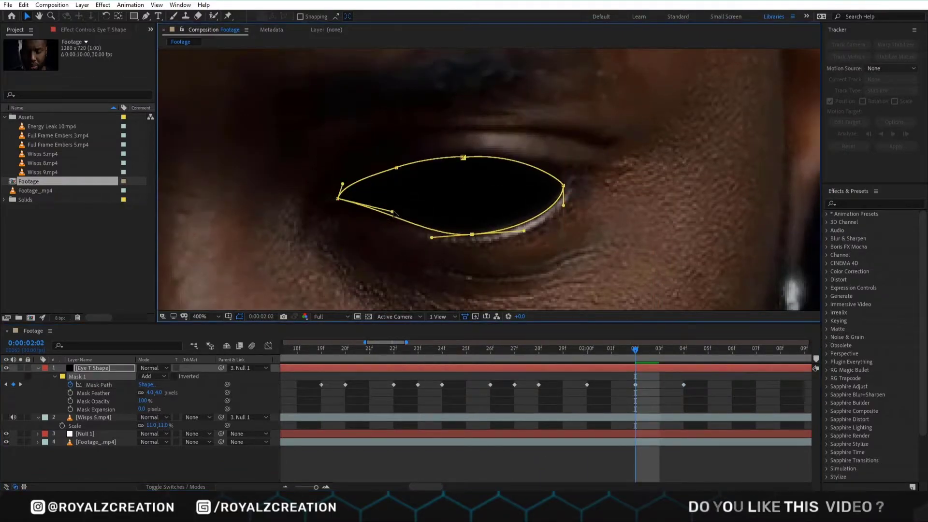
pyautogui.click(591, 350)
pyautogui.click(471, 232)
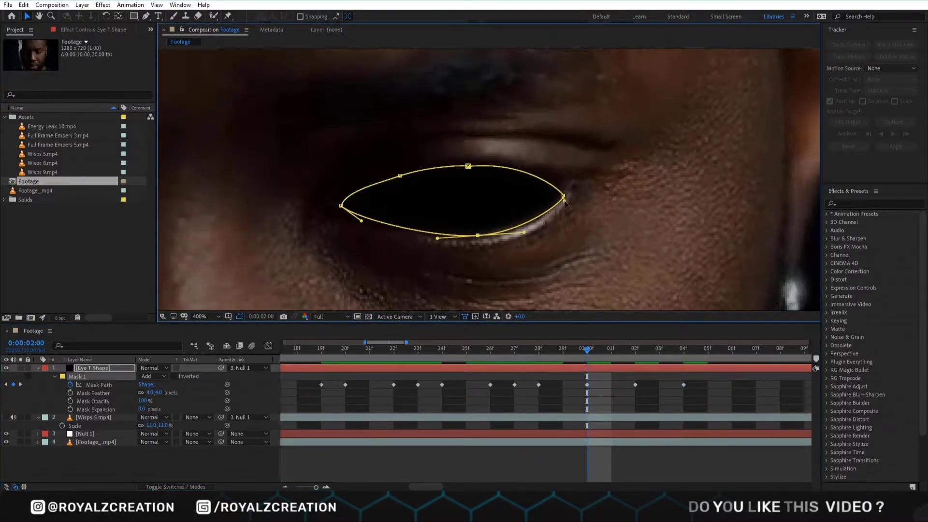
pyautogui.click(514, 350)
pyautogui.click(497, 254)
pyautogui.click(550, 407)
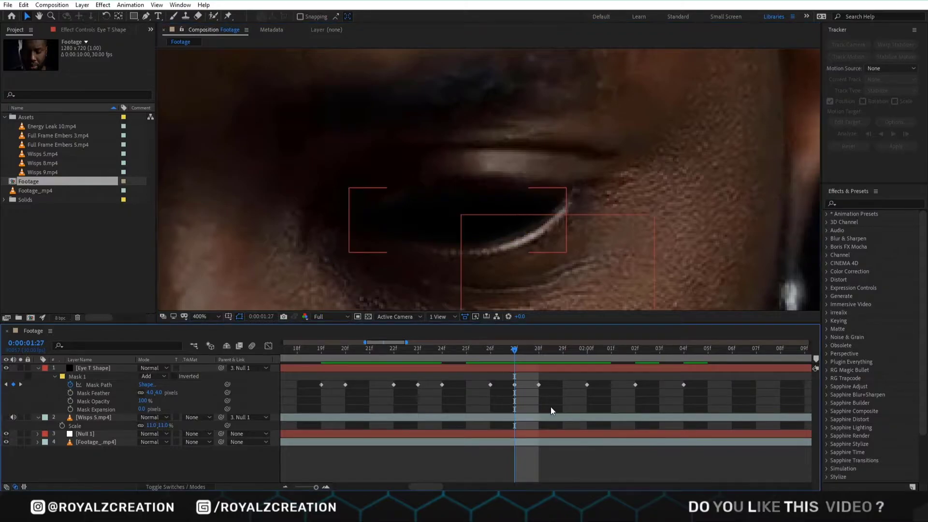
# Adjust the mask's upper edge to follow the nearly closed upper lid at 0:00:01:21 and 0:00:01:22.
pyautogui.moveTo(426, 486); pyautogui.dragTo(409, 486)
pyautogui.click(645, 352)
pyautogui.click(628, 349)
pyautogui.moveTo(479, 241); pyautogui.dragTo(474, 238)
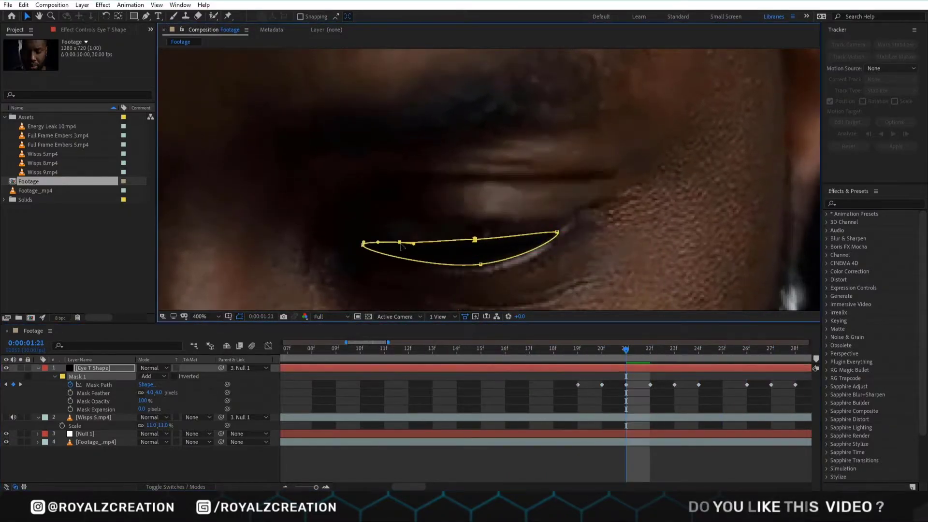
pyautogui.click(649, 350)
pyautogui.click(479, 239)
# Delete the mask path keyframes at 0:00:01:19 and 0:00:01:20.
pyautogui.click(577, 350)
pyautogui.moveTo(468, 271); pyautogui.dragTo(466, 255)
pyautogui.click(626, 350)
pyautogui.moveTo(610, 389); pyautogui.dragTo(571, 379)
pyautogui.press('Delete')
# Reshape the mask to match the closed eyelid at 0:00:01:20, 0:00:01:19 and 0:00:01:18.
pyautogui.click(601, 350)
pyautogui.press('pageup')
pyautogui.moveTo(472, 250); pyautogui.dragTo(476, 270)
pyautogui.click(601, 350)
pyautogui.click(575, 351)
pyautogui.moveTo(360, 256); pyautogui.dragTo(361, 252)
pyautogui.press('pageup')
pyautogui.moveTo(559, 243); pyautogui.dragTo(557, 252)
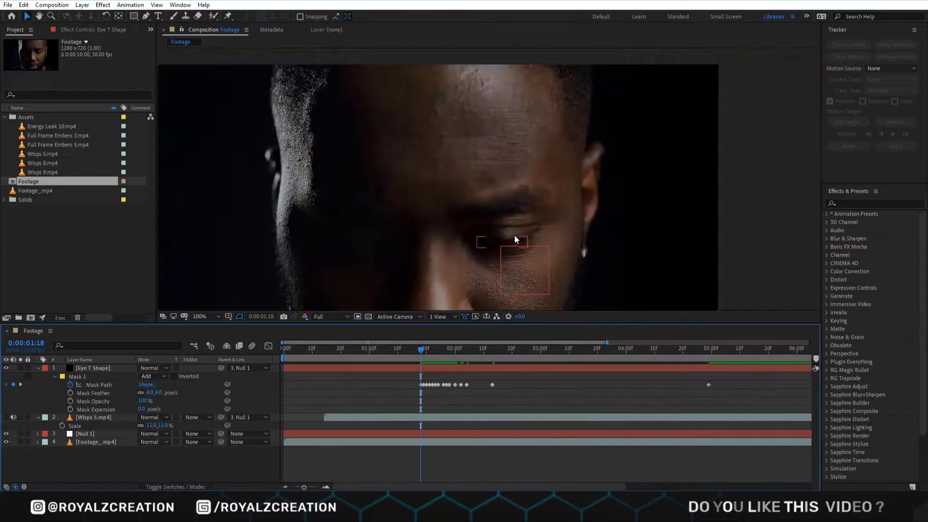
# Check the mask's alignment with the eye through the blink and the rest of the footage.
pyautogui.moveTo(436, 362); pyautogui.dragTo(438, 363)
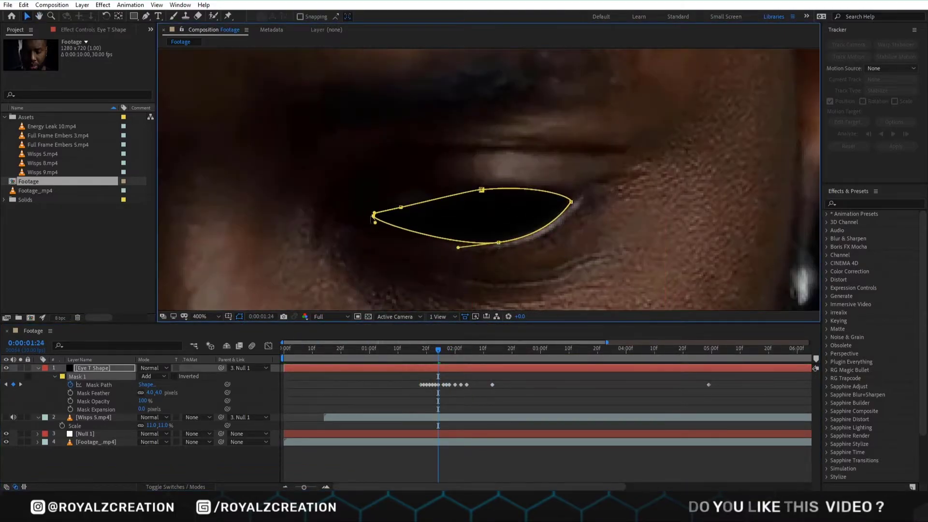
pyautogui.moveTo(478, 363)
pyautogui.mouseDown()
pyautogui.moveTo(491, 365)
pyautogui.moveTo(459, 357)
pyautogui.moveTo(467, 354)
pyautogui.mouseUp()
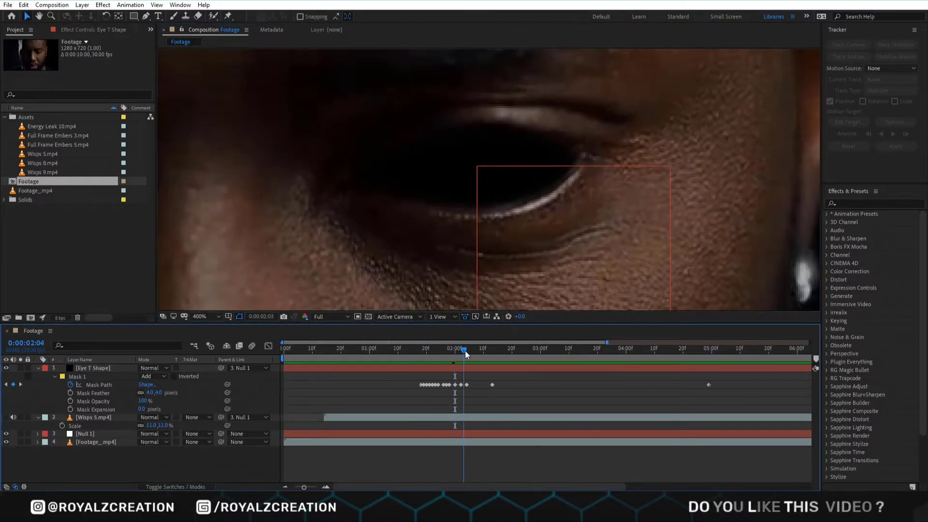
pyautogui.press('=')
pyautogui.press('=')
pyautogui.press('=')
pyautogui.click(384, 350)
pyautogui.moveTo(383, 350); pyautogui.dragTo(404, 351)
pyautogui.click(479, 398)
pyautogui.click(551, 368)
pyautogui.moveTo(555, 353); pyautogui.dragTo(632, 353)
pyautogui.click(488, 193)
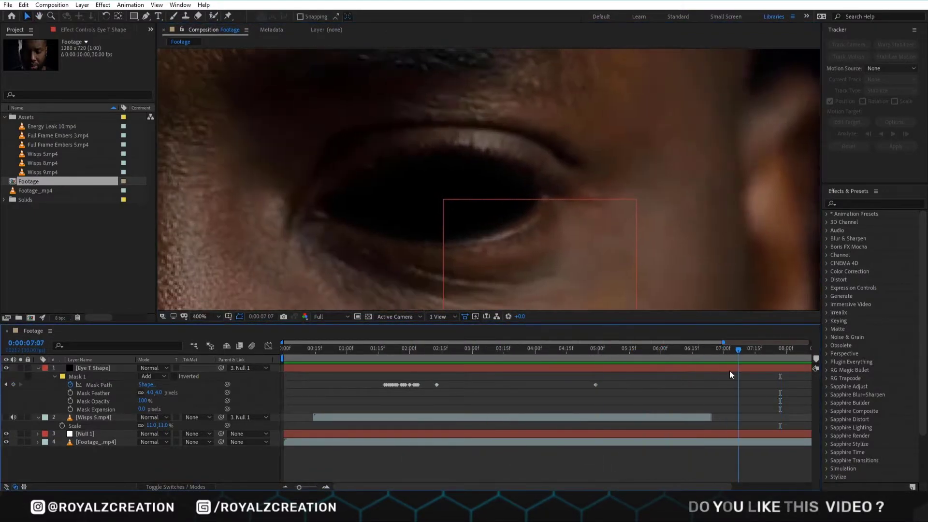
# Raise the mask's lower edge to follow the lower lid at 0:00:07:02.
pyautogui.moveTo(729, 370); pyautogui.dragTo(727, 348)
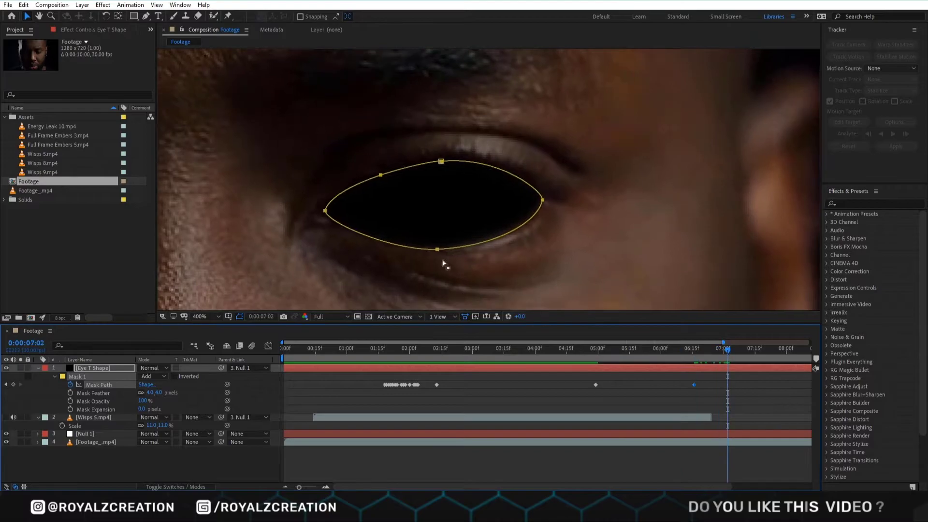
pyautogui.moveTo(438, 249); pyautogui.dragTo(440, 244)
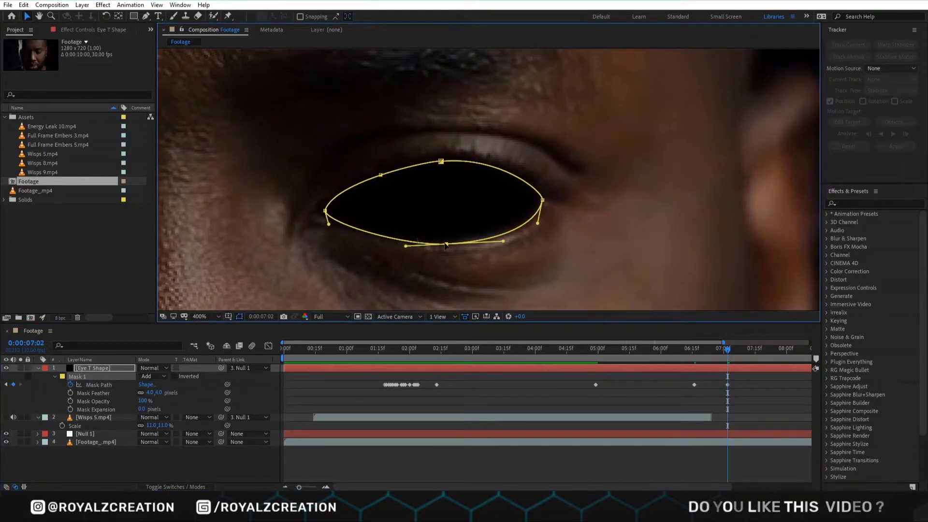
pyautogui.hscroll(2, 656, 351)
pyautogui.moveTo(640, 350); pyautogui.dragTo(655, 350)
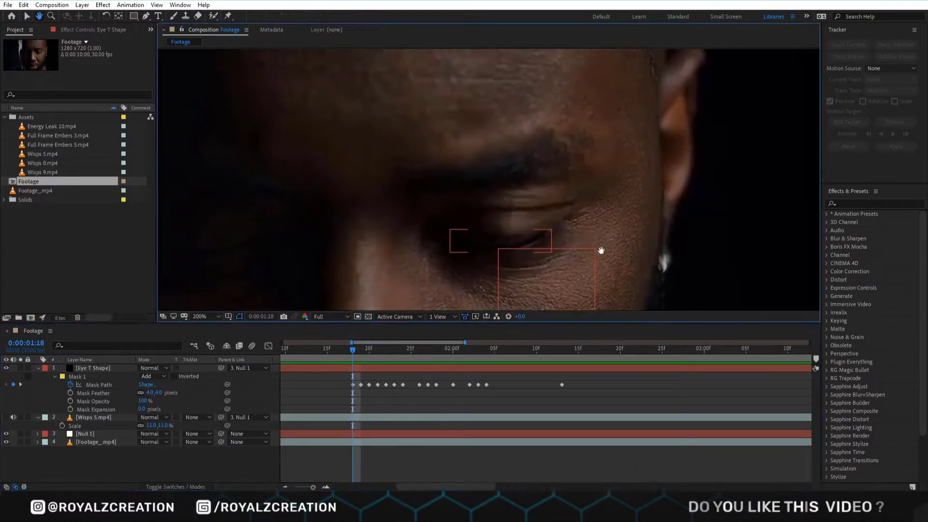
# Fit the mask's lower edge and outer corner to the lower lid at 0:00:02:02.
pyautogui.moveTo(352, 349); pyautogui.dragTo(443, 371)
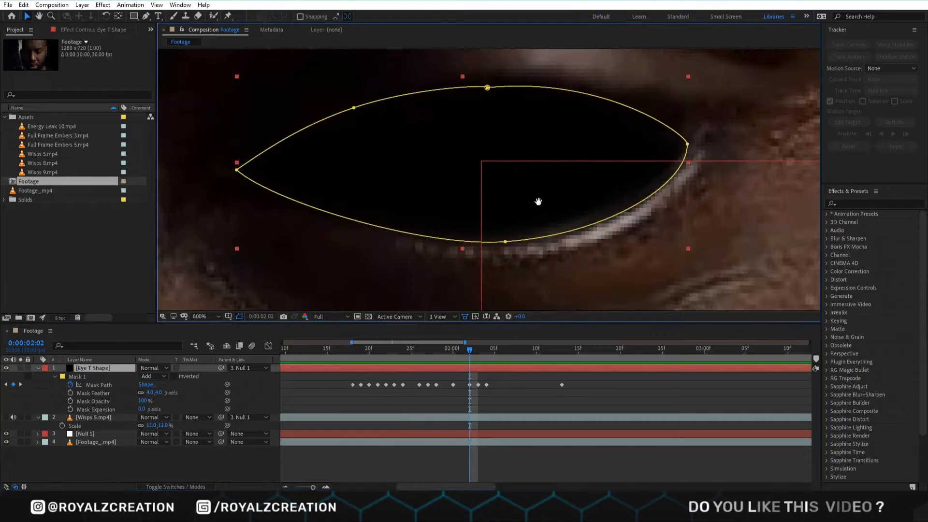
pyautogui.moveTo(505, 241); pyautogui.dragTo(510, 248)
pyautogui.moveTo(687, 162)
pyautogui.mouseDown()
pyautogui.moveTo(723, 162)
pyautogui.moveTo(695, 176)
pyautogui.mouseUp()
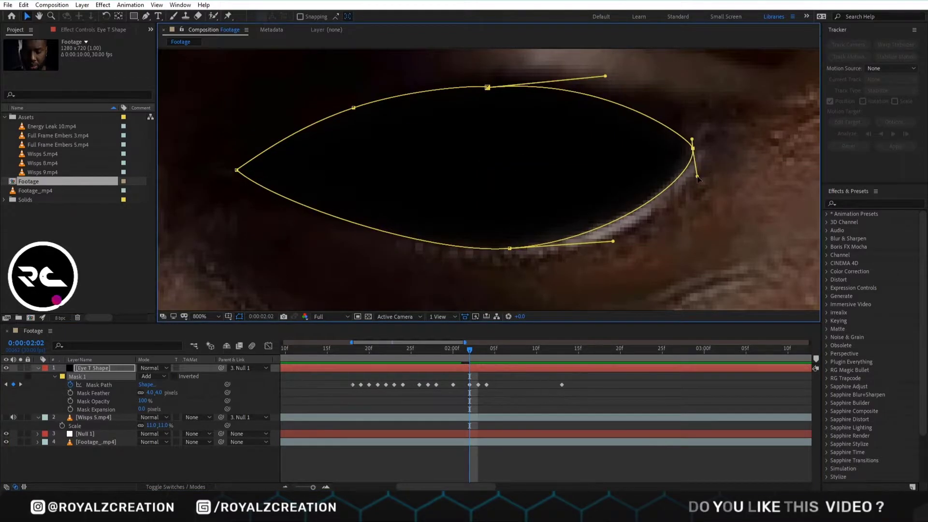
pyautogui.scroll(-1, 498, 157)
pyautogui.press('F2')
# Inspect the mask frame by frame through the blink and play back the footage from near the start.
pyautogui.click(501, 204)
pyautogui.press('pagedown')
pyautogui.scroll(2, 502, 204)
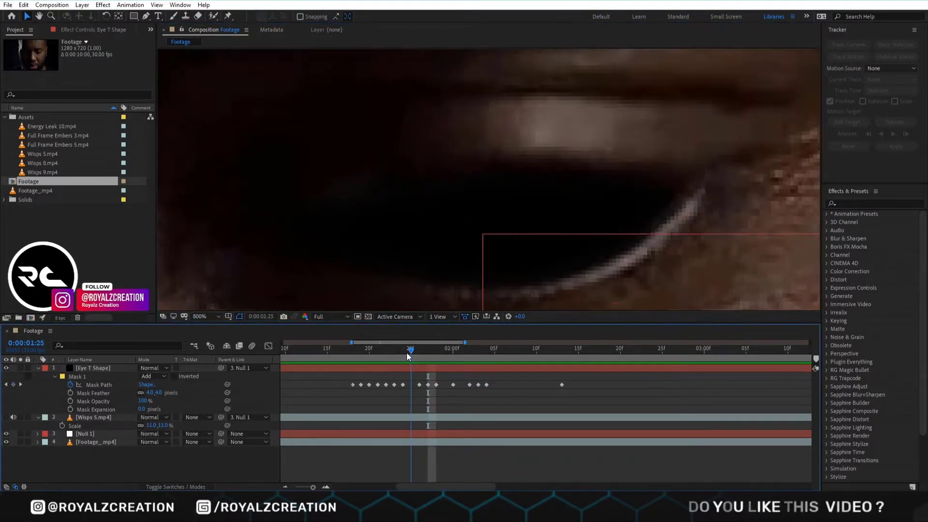
pyautogui.scroll(-1, 511, 205)
pyautogui.moveTo(410, 358); pyautogui.dragTo(360, 363)
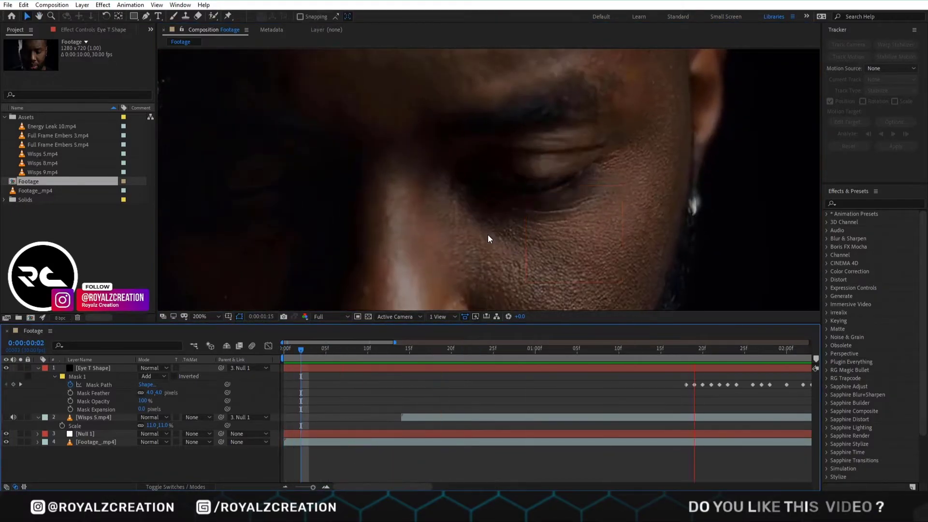
pyautogui.scroll(-2, 487, 234)
pyautogui.scroll(3, 660, 186)
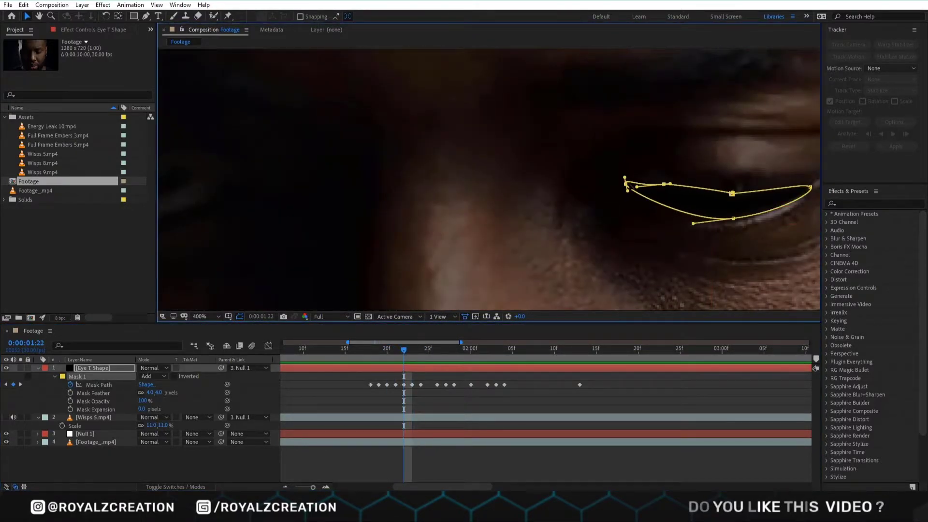
# Reshape the mask's inner corner and adjoining upper edge at 0:00:01:22 and 0:00:01:20.
pyautogui.doubleClick(665, 186)
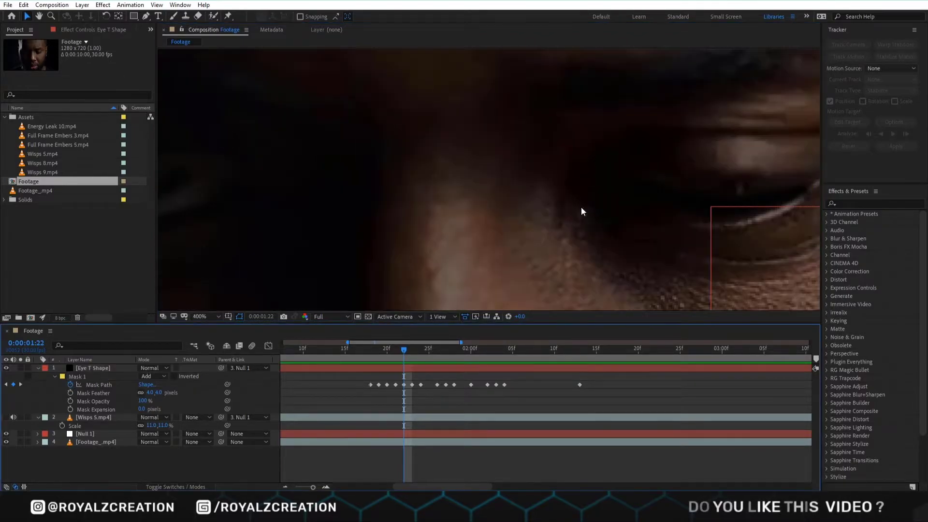
pyautogui.press('pagedown')
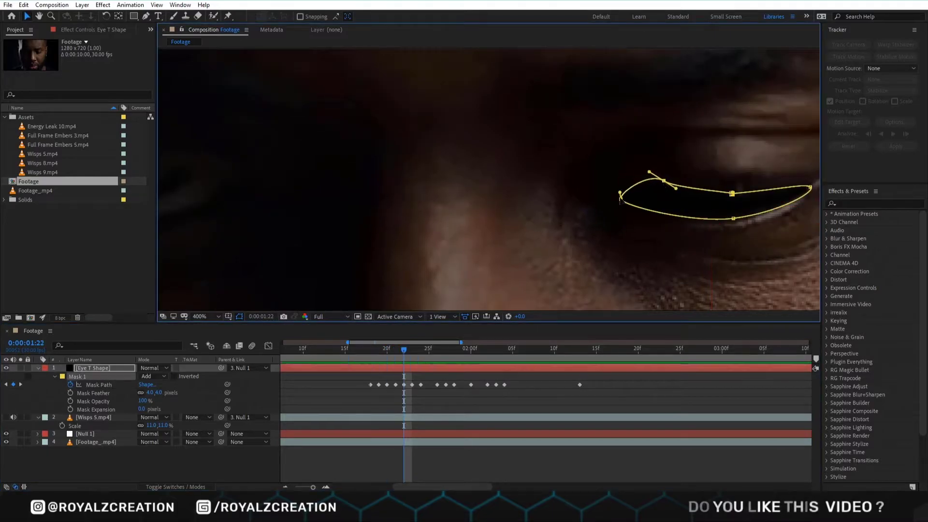
pyautogui.click(620, 198)
pyautogui.press('pageup')
pyautogui.press('pagedown')
pyautogui.click(387, 355)
pyautogui.moveTo(618, 198); pyautogui.dragTo(633, 197)
pyautogui.moveTo(387, 349); pyautogui.dragTo(379, 354)
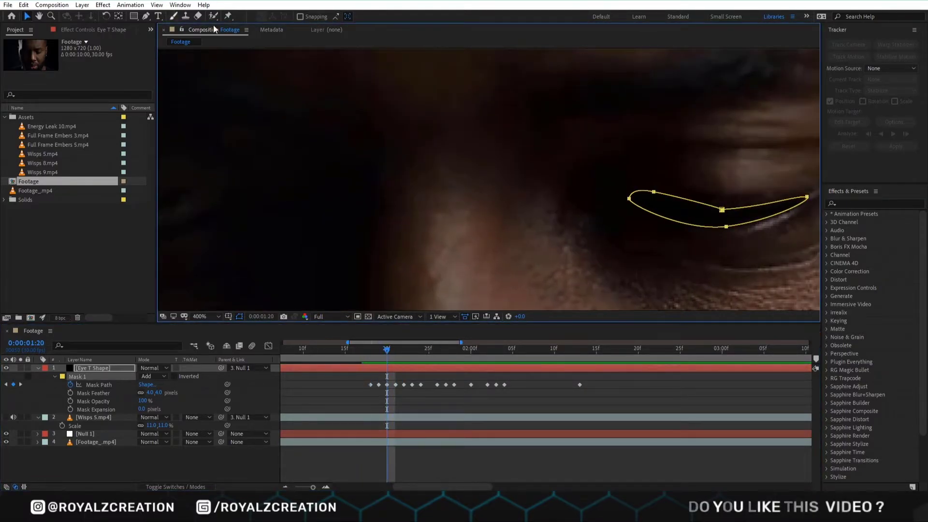
# Adjust the mask's upper-edge point near the inner corner of the eye at 0:00:01:27.
pyautogui.click(145, 16)
pyautogui.press('/')
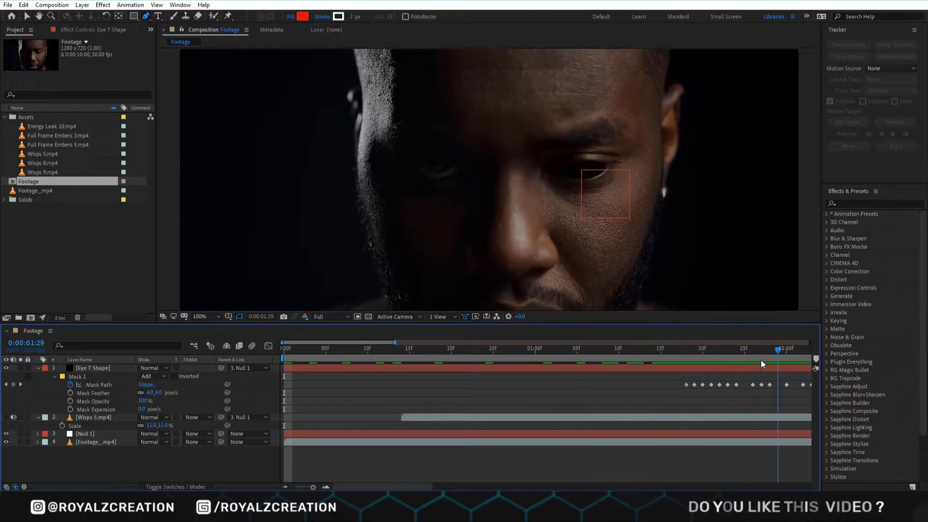
pyautogui.moveTo(771, 359); pyautogui.dragTo(703, 358)
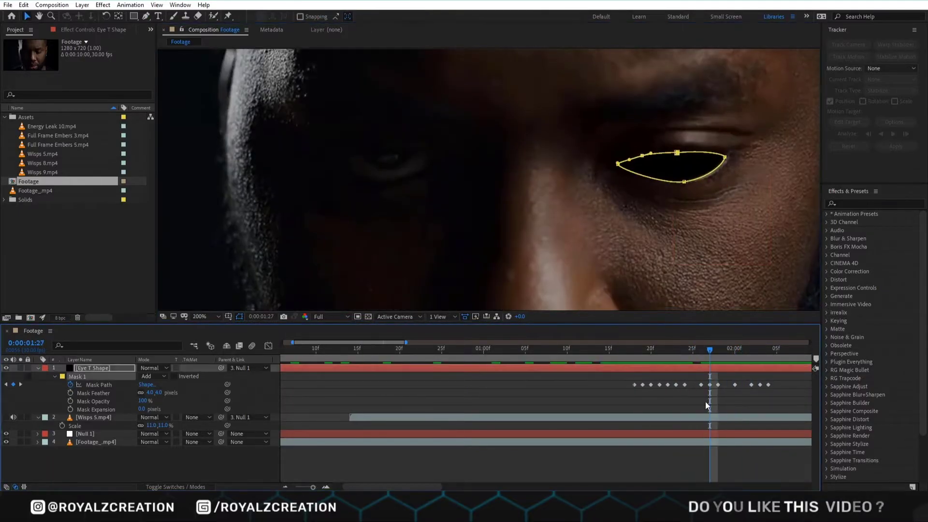
pyautogui.doubleClick(643, 156)
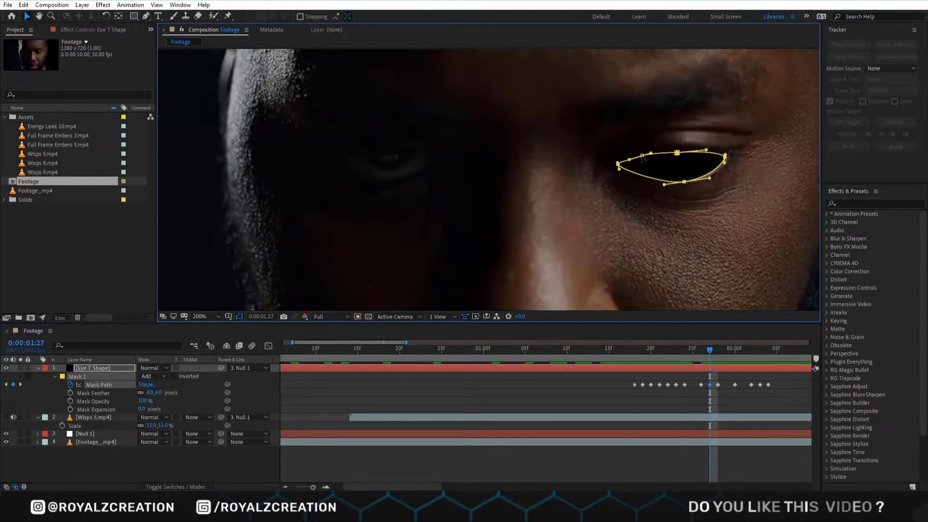
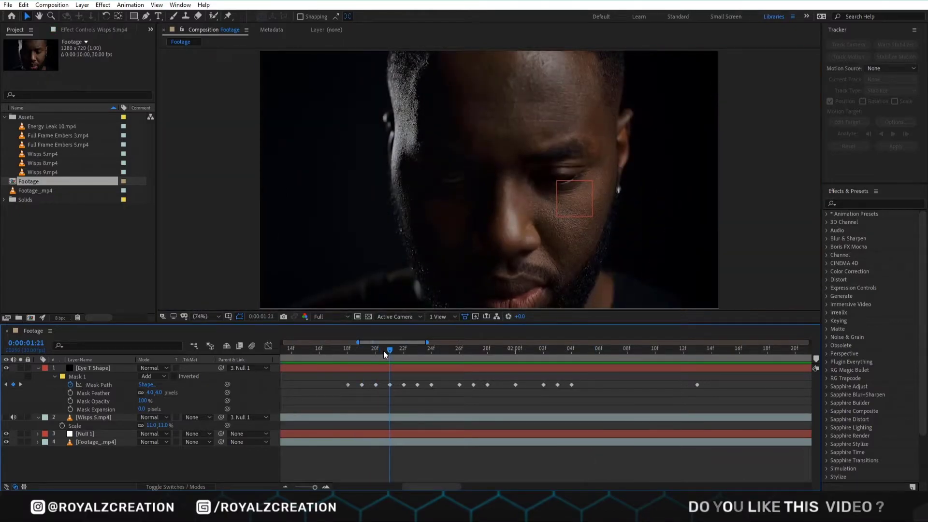
# Keyframe the Eye T Shape mask's opacity at 0:00:01:21 and 0:00:01:17, and set the Wisps 5.mp4 track matte to Alpha.
pyautogui.click(71, 401)
pyautogui.moveTo(392, 349); pyautogui.dragTo(336, 356)
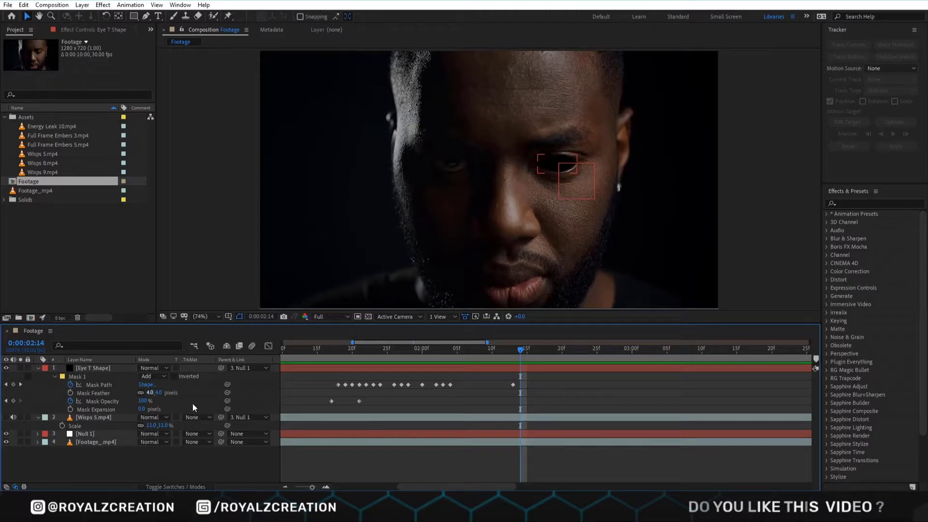
pyautogui.click(195, 417)
pyautogui.click(218, 440)
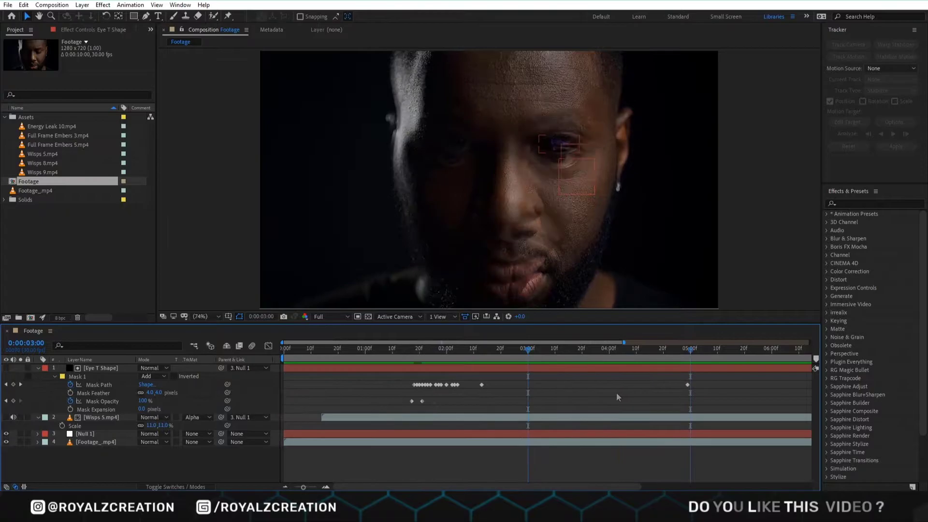
# Duplicate the Eye T Shape layer and place the copy directly below Wisps 5.mp4.
pyautogui.click(98, 369)
pyautogui.hotkey('ctrl', 'd')
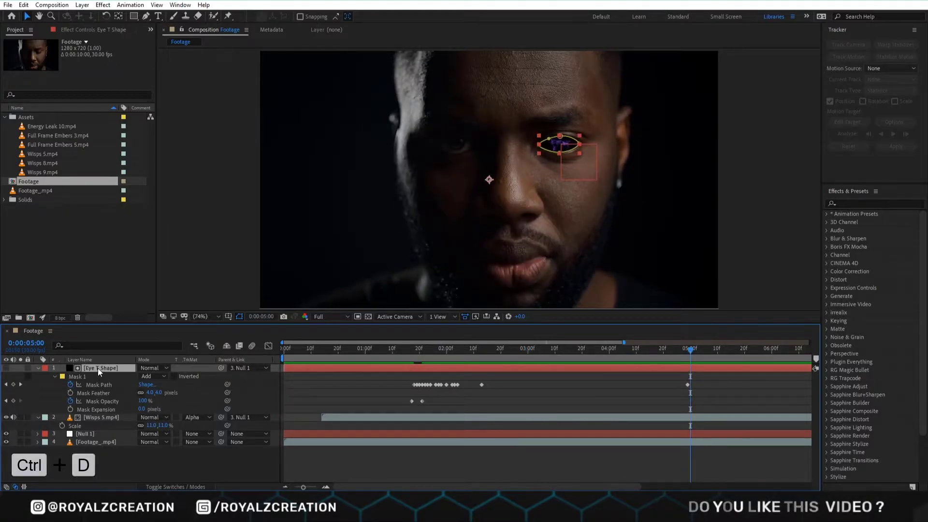
pyautogui.moveTo(104, 367); pyautogui.dragTo(118, 439)
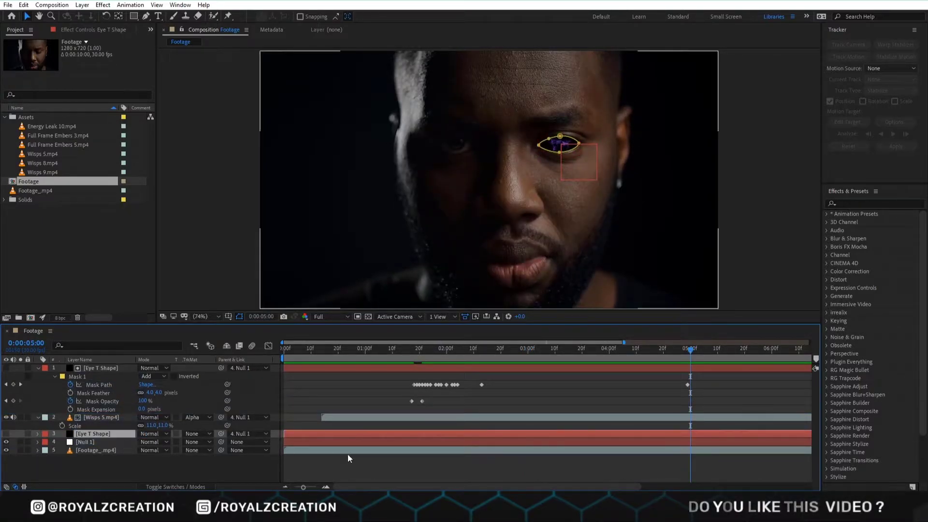
pyautogui.click(381, 468)
# Turn on the visibility of the Eye T Shape copy beneath Wisps 5.mp4 and check the eye.
pyautogui.scroll(1, 551, 156)
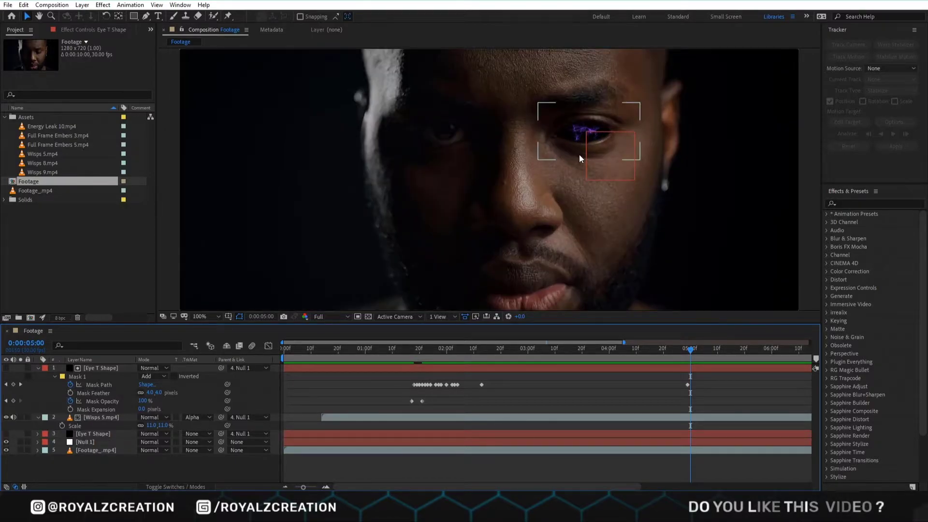
pyautogui.scroll(1, 579, 155)
pyautogui.click(6, 433)
pyautogui.scroll(-2, 462, 181)
pyautogui.scroll(1, 485, 181)
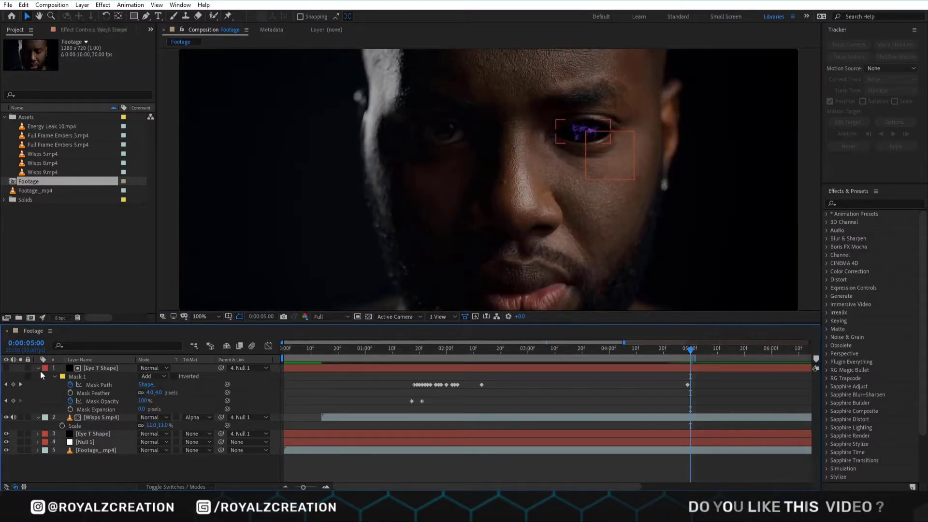
# Add Wisps 9.mp4 to the composition as the topmost layer and set its scale to 13%.
pyautogui.moveTo(48, 172); pyautogui.dragTo(104, 365)
pyautogui.press('s')
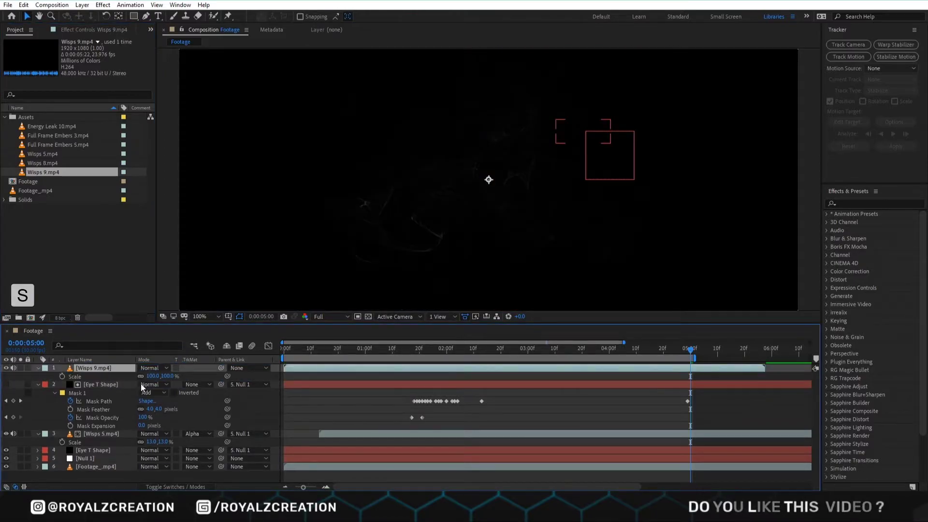
pyautogui.click(153, 376)
pyautogui.write('13')
pyautogui.press('Return')
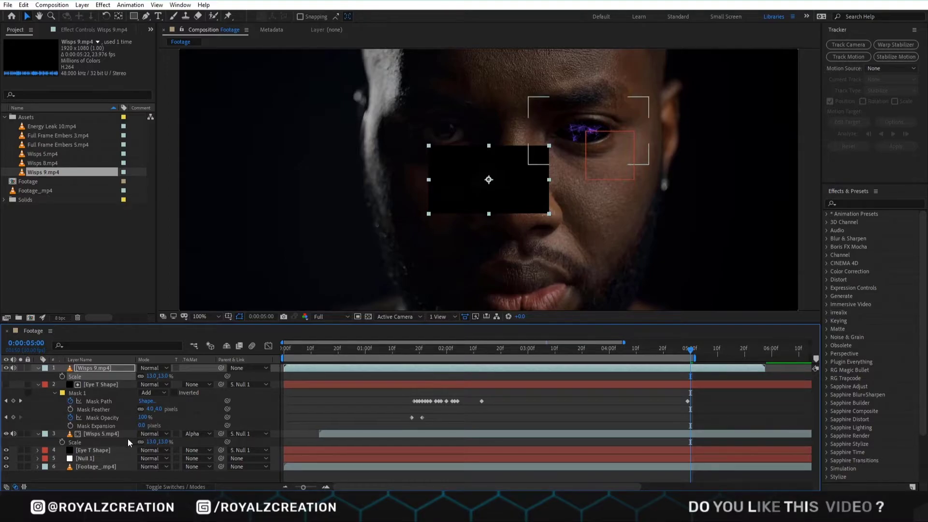
# Copy the VC Color Vibrance effect from Wisps 5.mp4 onto the Wisps 9.mp4 layer.
pyautogui.click(113, 433)
pyautogui.click(79, 30)
pyautogui.click(53, 49)
pyautogui.hotkey('ctrl', 'c')
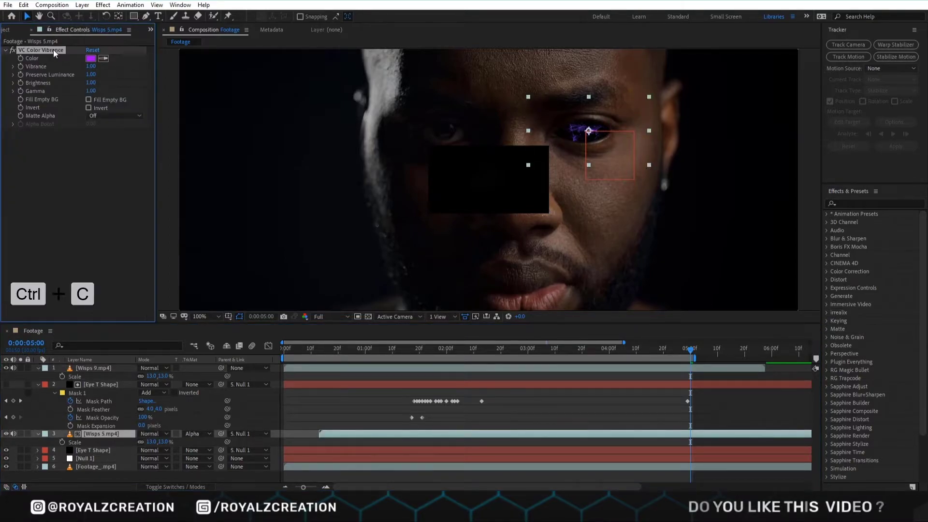
pyautogui.click(109, 367)
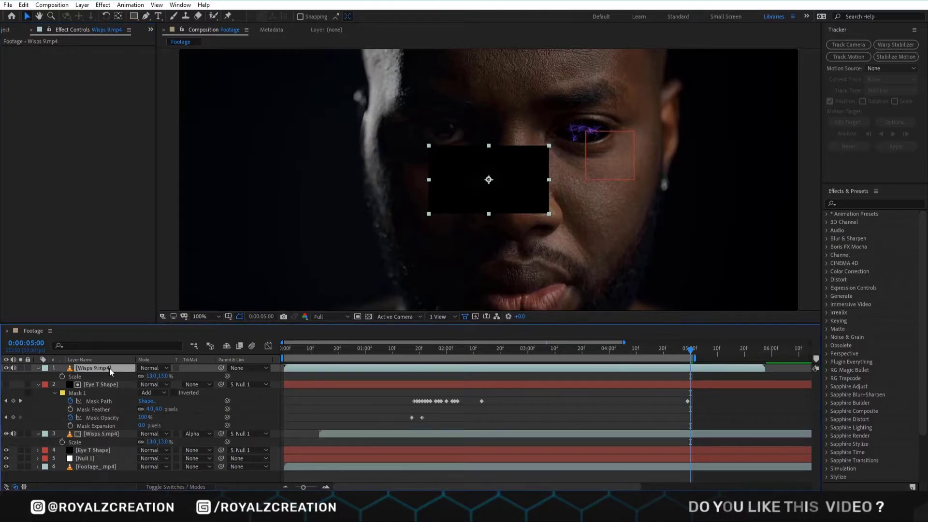
pyautogui.hotkey('ctrl', 'v')
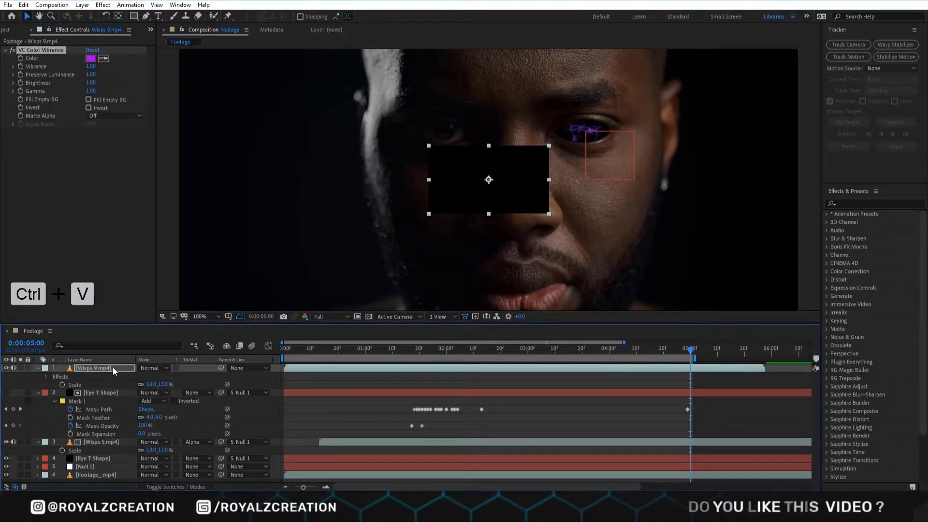
# Delay the Wisps 9.mp4 layer to start at about 12 frames and place it over the tracked eye in Add mode.
pyautogui.click(9, 31)
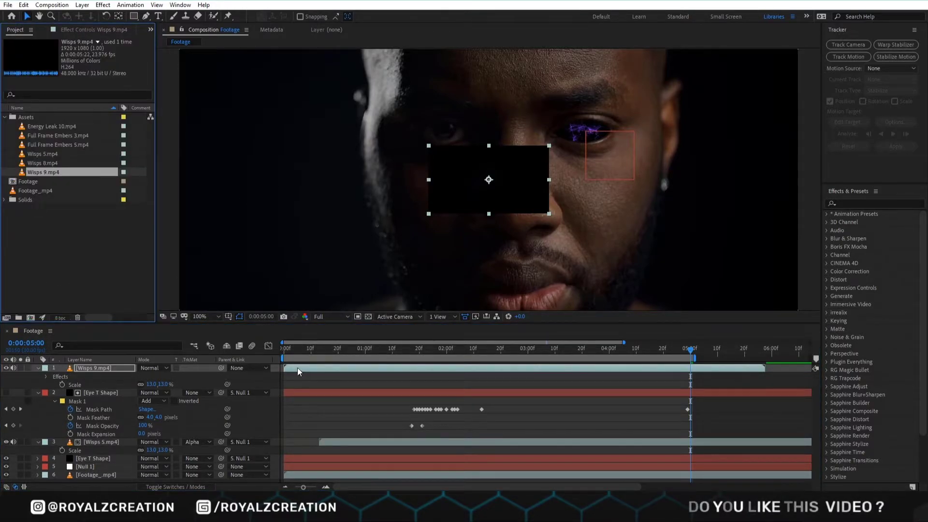
pyautogui.moveTo(297, 371); pyautogui.dragTo(330, 371)
pyautogui.moveTo(494, 192); pyautogui.dragTo(565, 141)
pyautogui.click(151, 368)
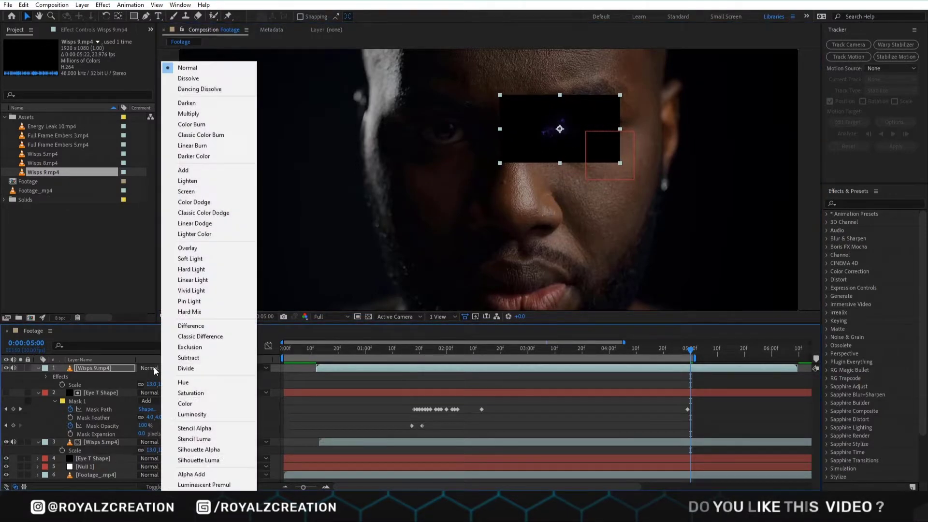
pyautogui.click(213, 170)
# Align the Wisps 9.mp4 overlay with the inner half of the eye and parent the layer to Null 1.
pyautogui.scroll(2, 584, 135)
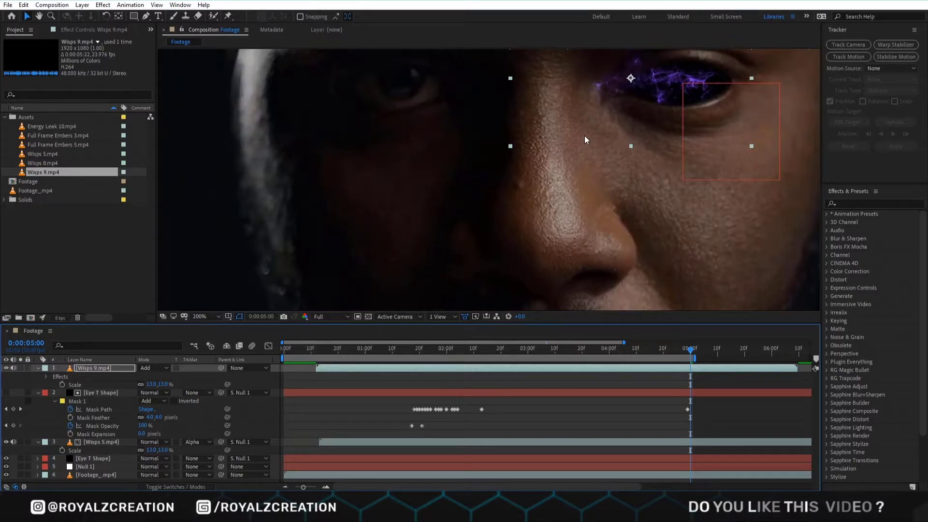
pyautogui.moveTo(613, 133); pyautogui.dragTo(582, 166)
pyautogui.moveTo(596, 126); pyautogui.dragTo(592, 136)
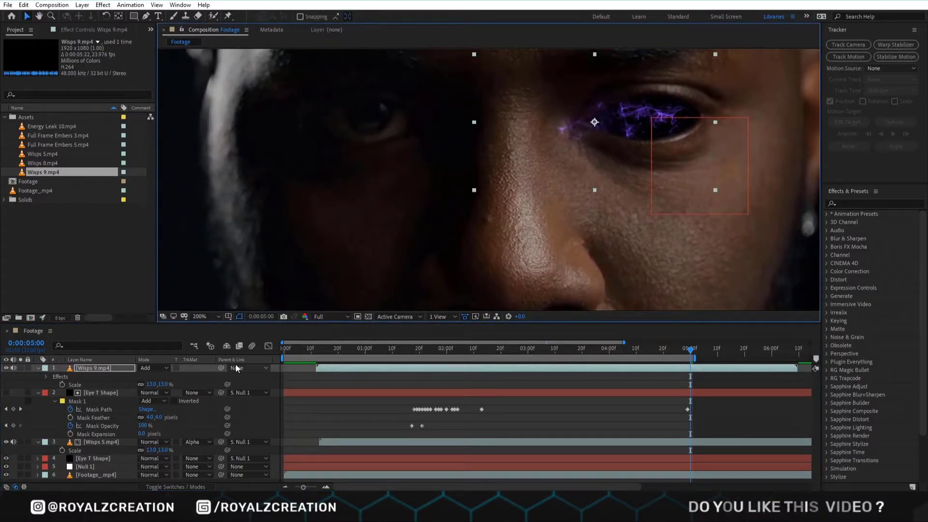
pyautogui.moveTo(221, 368); pyautogui.dragTo(112, 468)
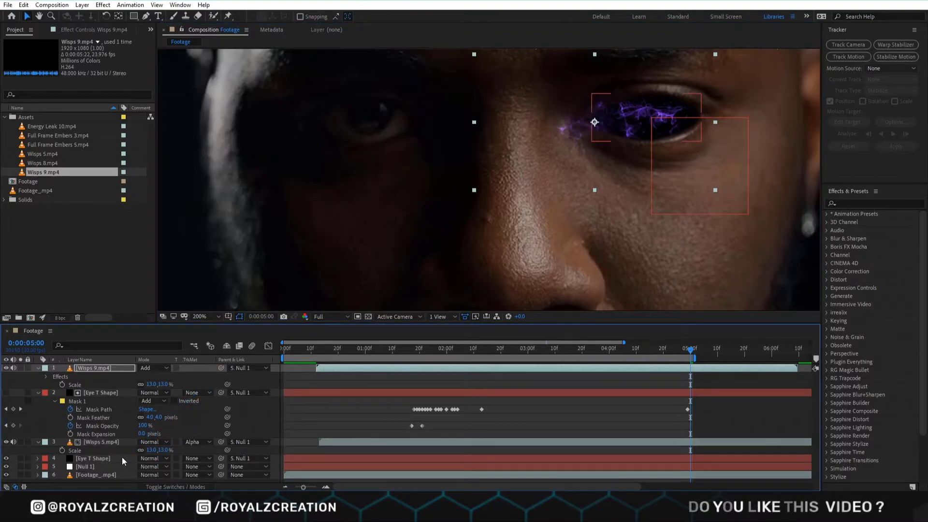
# Duplicate the Eye T Shape layer above Wisps 9.mp4 and use the copy as that layer's alpha matte.
pyautogui.click(98, 392)
pyautogui.hotkey('ctrl', 'd')
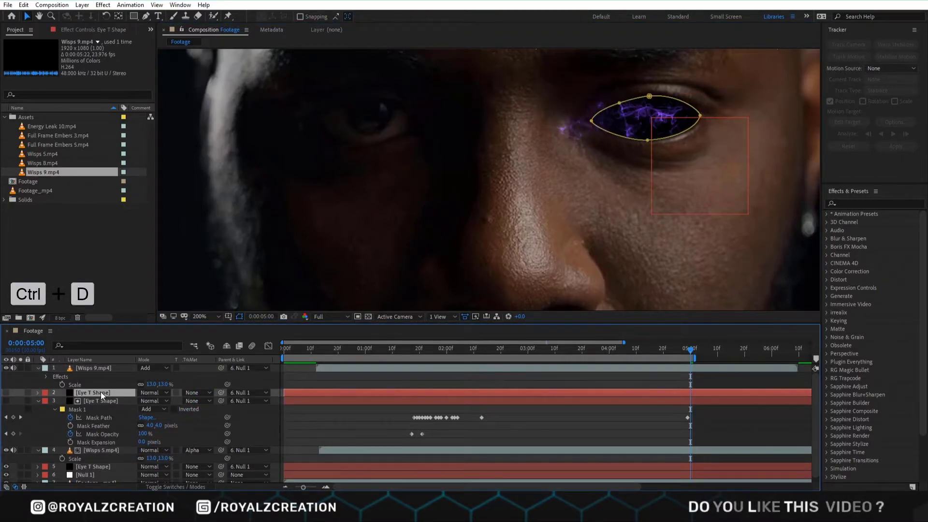
pyautogui.moveTo(102, 361); pyautogui.dragTo(103, 368)
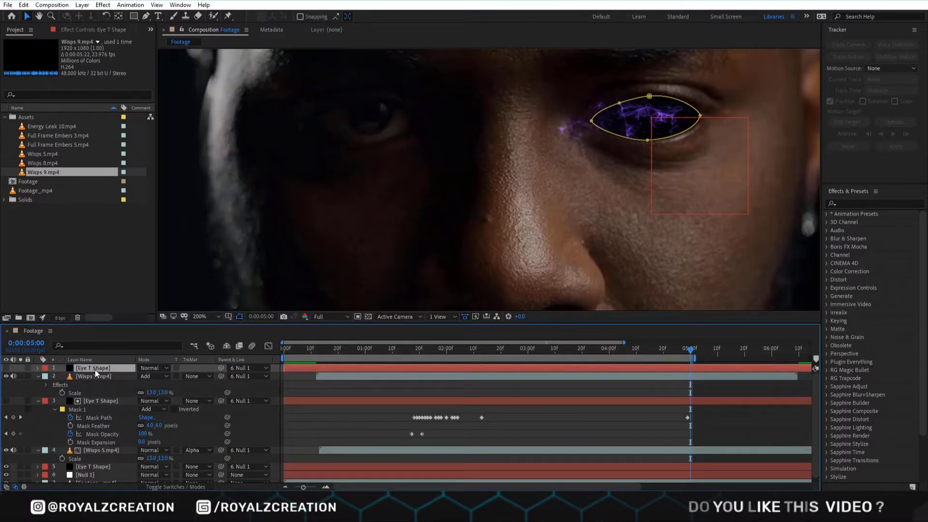
pyautogui.click(194, 376)
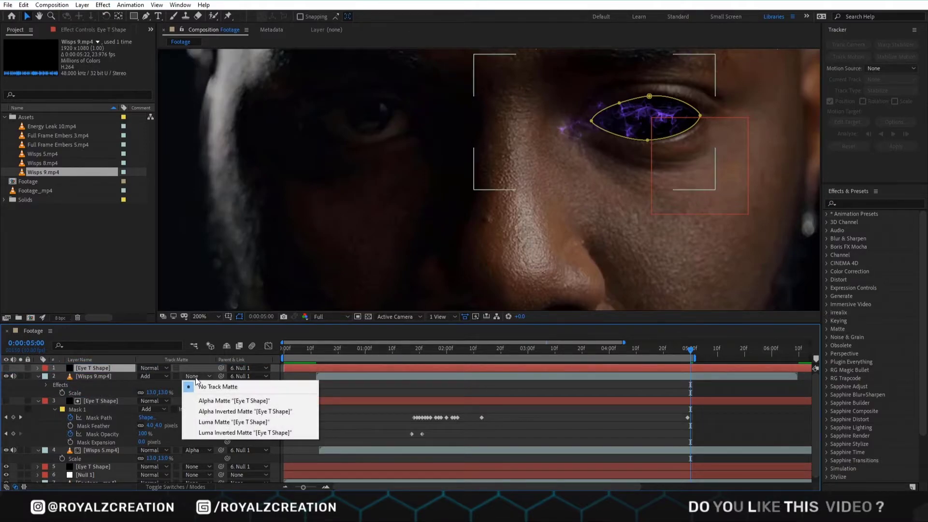
pyautogui.click(210, 401)
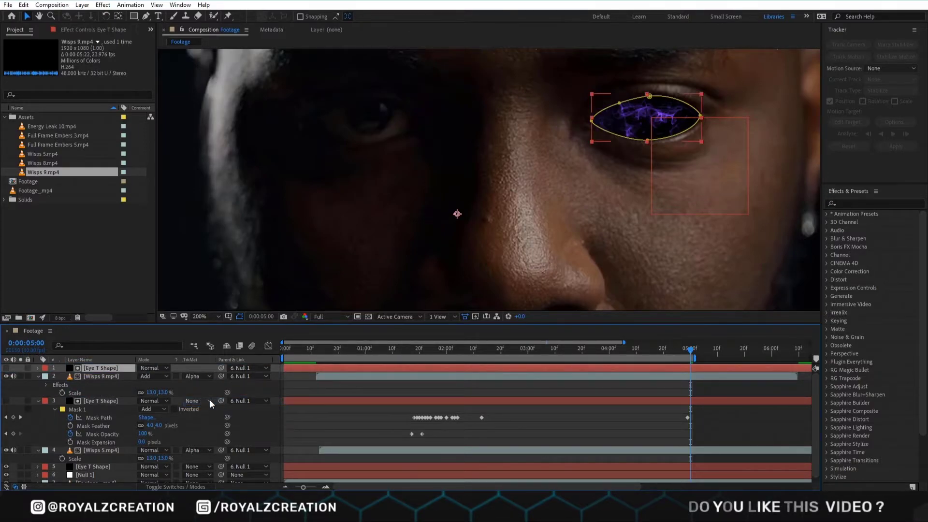
pyautogui.click(625, 391)
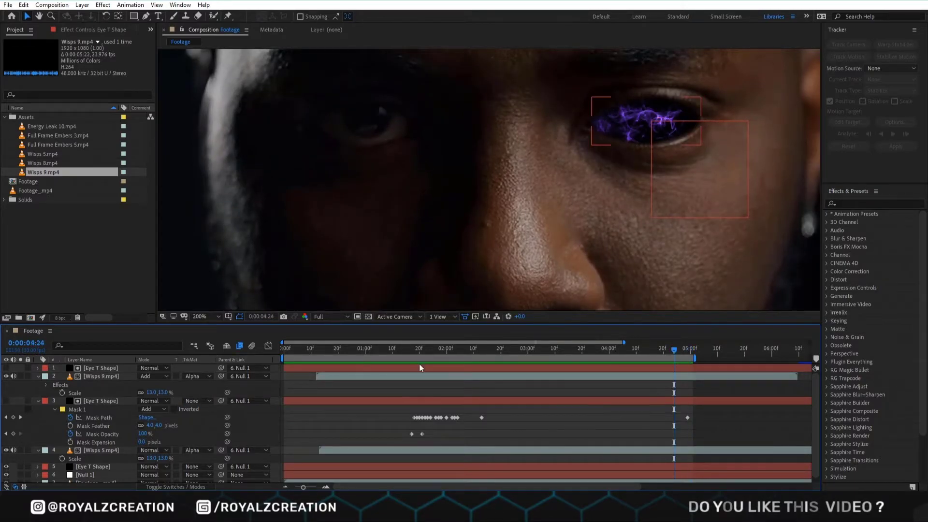
# Add Wisps 8.mp4 as the topmost layer at 13% scale and move it over the eye.
pyautogui.click(53, 163)
pyautogui.moveTo(50, 163); pyautogui.dragTo(111, 366)
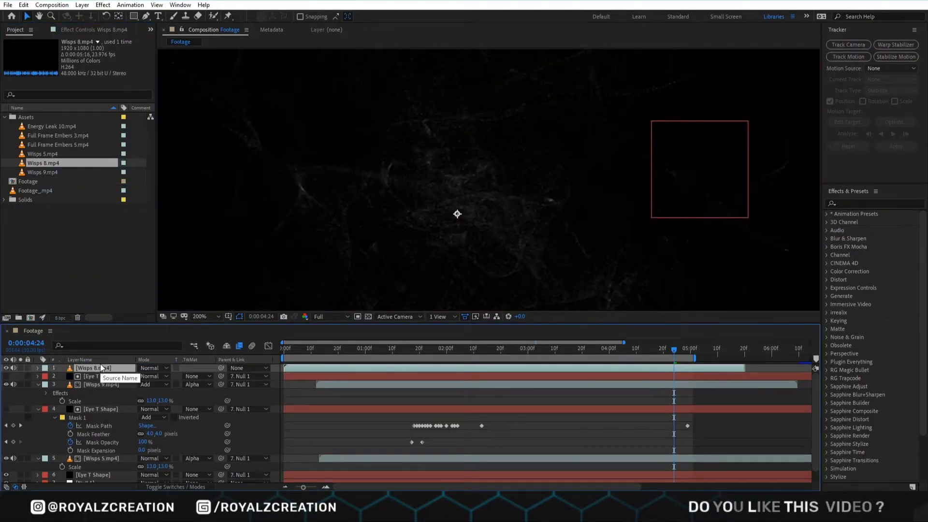
pyautogui.press('s')
pyautogui.click(151, 376)
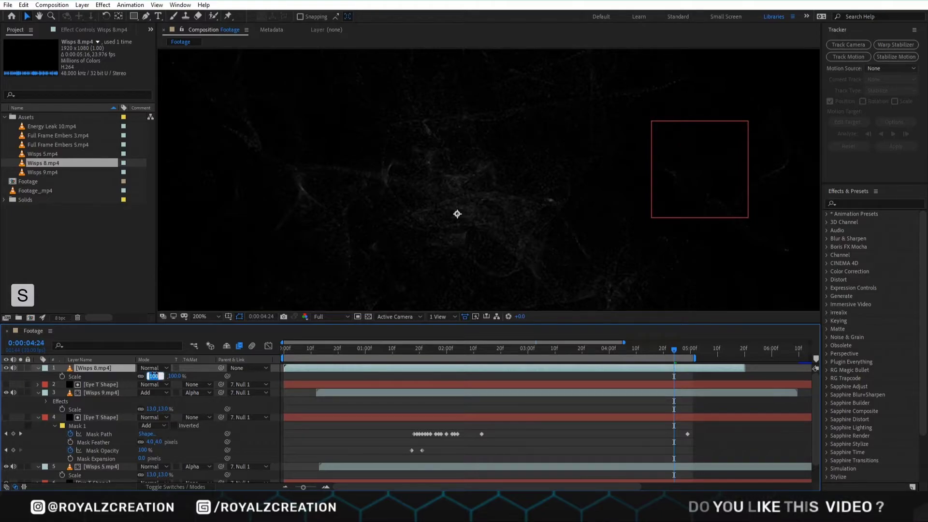
pyautogui.write('13')
pyautogui.press('Return')
pyautogui.moveTo(473, 242); pyautogui.dragTo(714, 143)
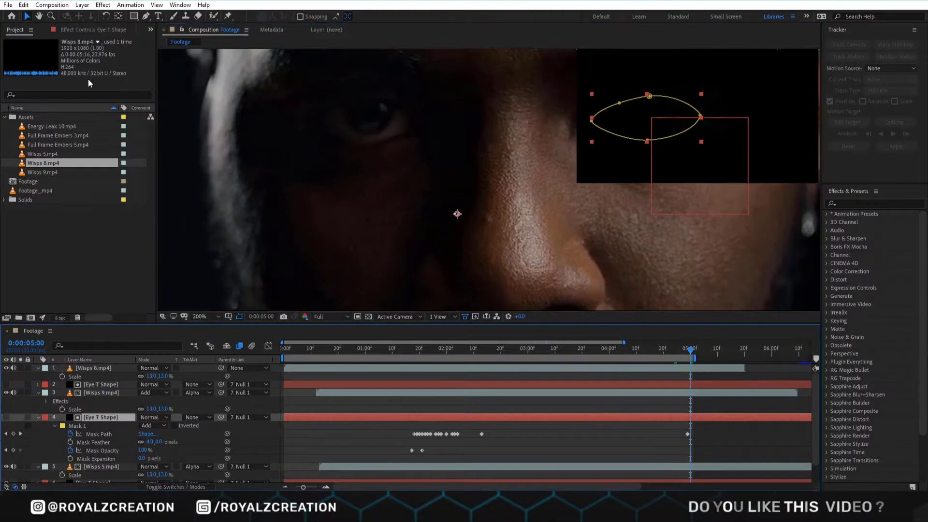
# Copy the VC Color Vibrance effect from Wisps 9.mp4 onto Wisps 8.mp4 and delay the Wisps 8.mp4 layer to start at about 12 frames.
pyautogui.click(78, 30)
pyautogui.click(103, 392)
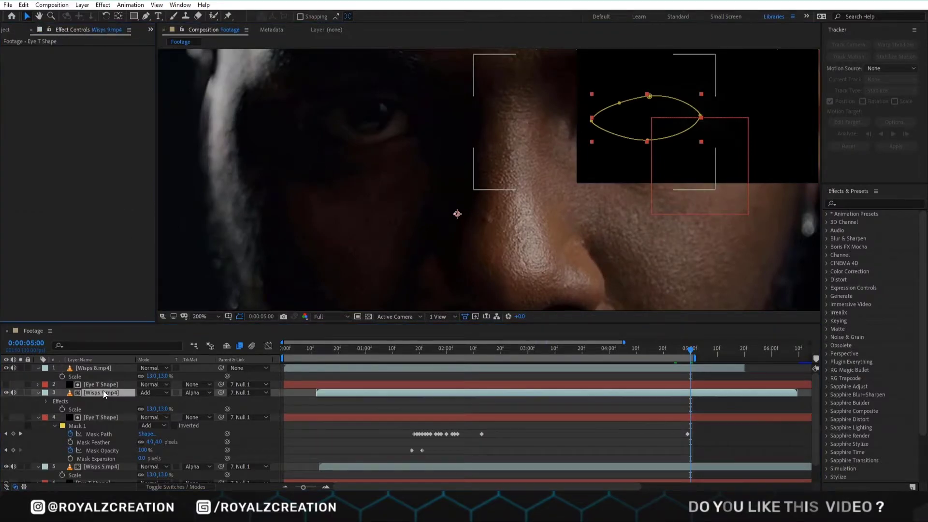
pyautogui.hotkey('ctrl', 'c')
pyautogui.click(58, 49)
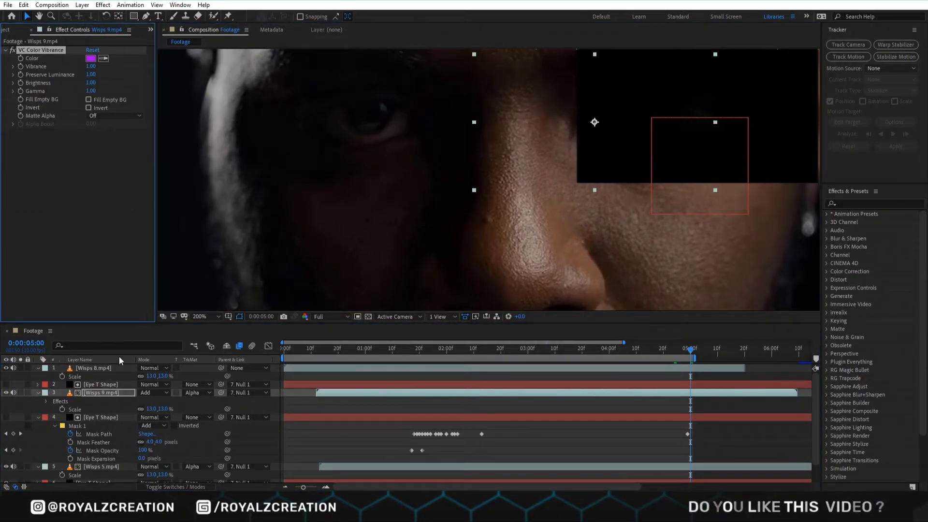
pyautogui.click(102, 369)
pyautogui.hotkey('ctrl', 'v')
pyautogui.click(10, 30)
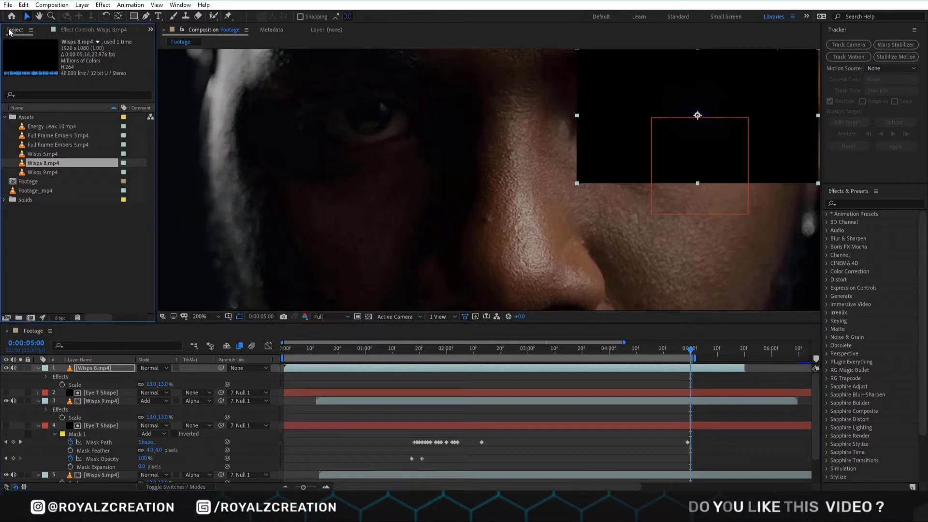
pyautogui.moveTo(328, 368); pyautogui.dragTo(338, 368)
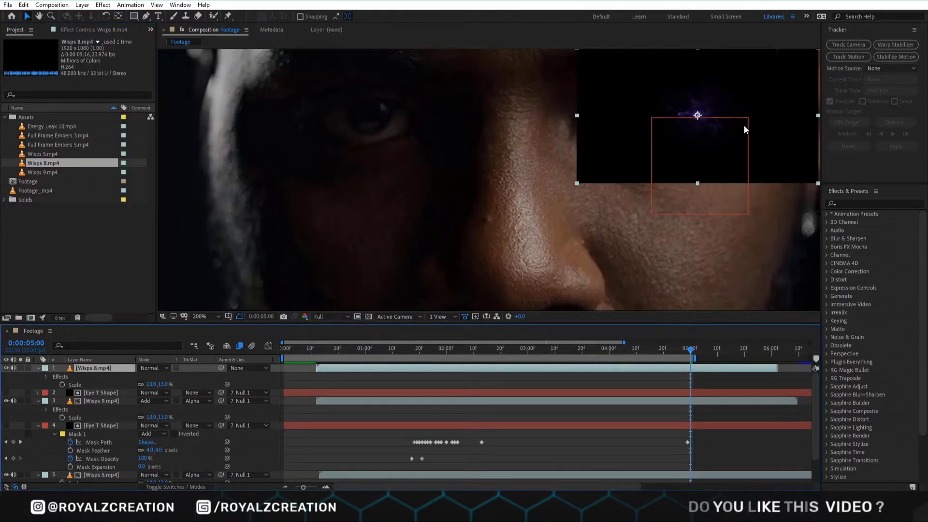
# Duplicate the Eye T Shape layer above Wisps 8.mp4 and set the copy as its alpha matte.
pyautogui.click(94, 392)
pyautogui.hotkey('ctrl', 'd')
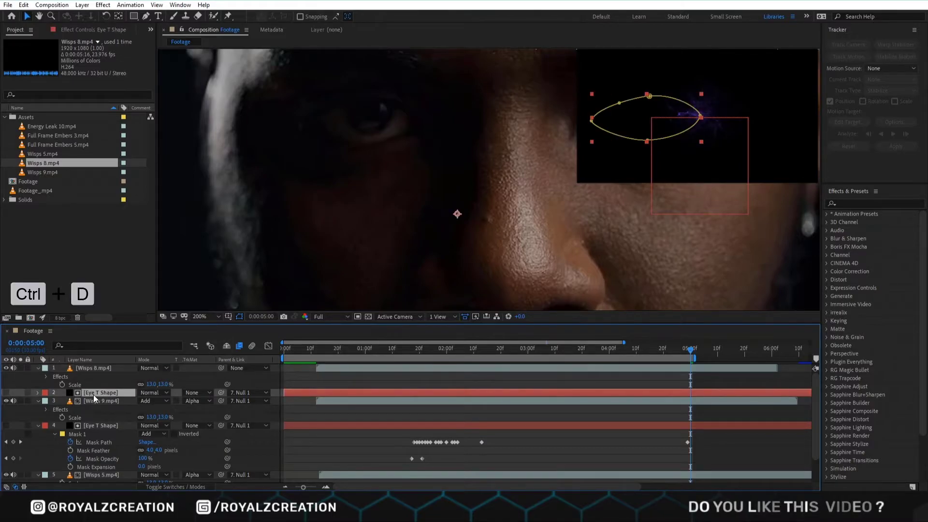
pyautogui.moveTo(102, 363); pyautogui.dragTo(101, 364)
pyautogui.click(195, 377)
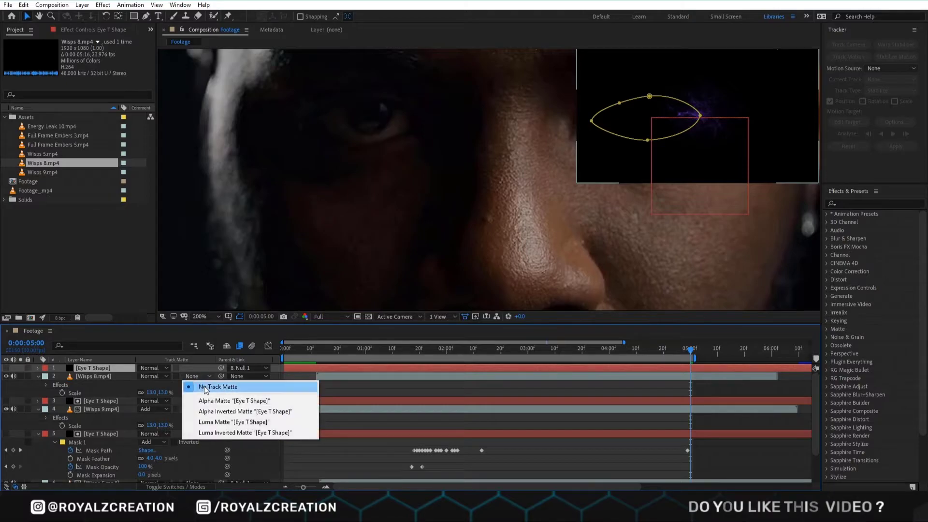
pyautogui.click(214, 401)
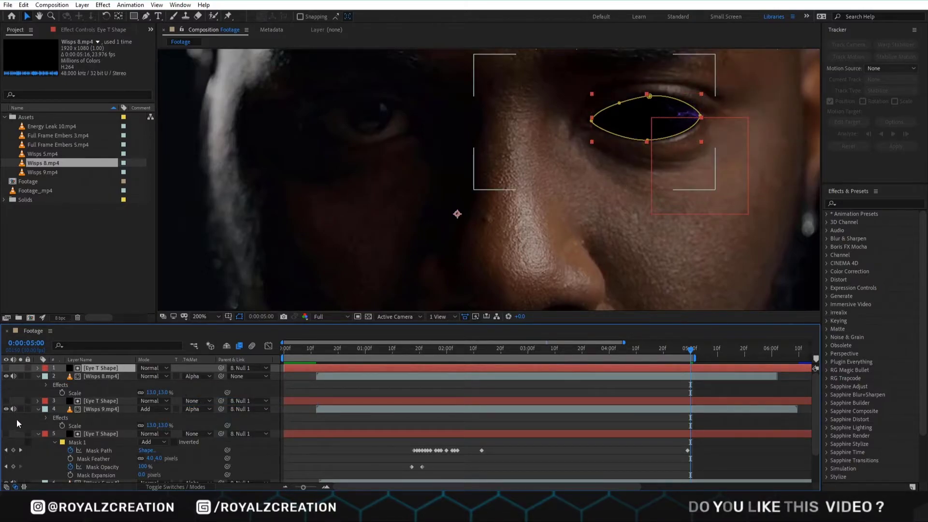
# Set the Wisps 8.mp4 layer's blending mode to Add and parent it to Null 1.
pyautogui.click(150, 376)
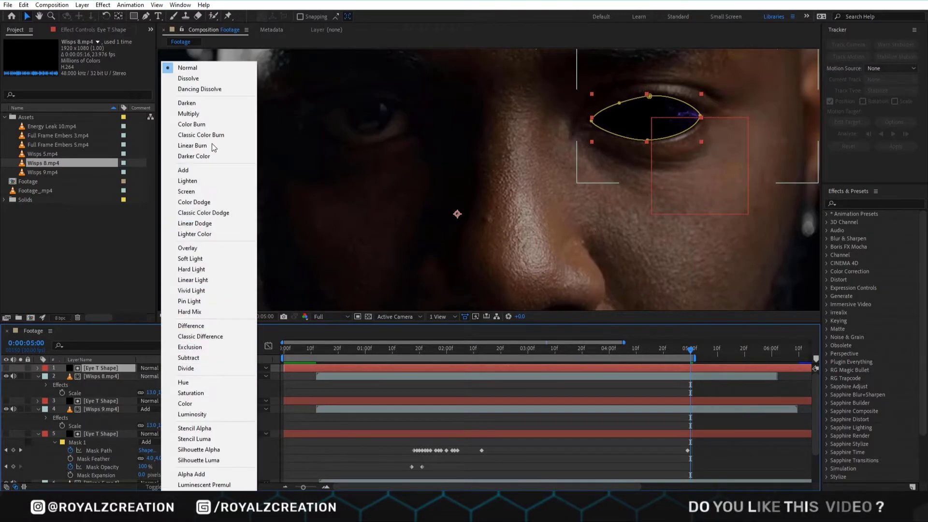
pyautogui.click(188, 172)
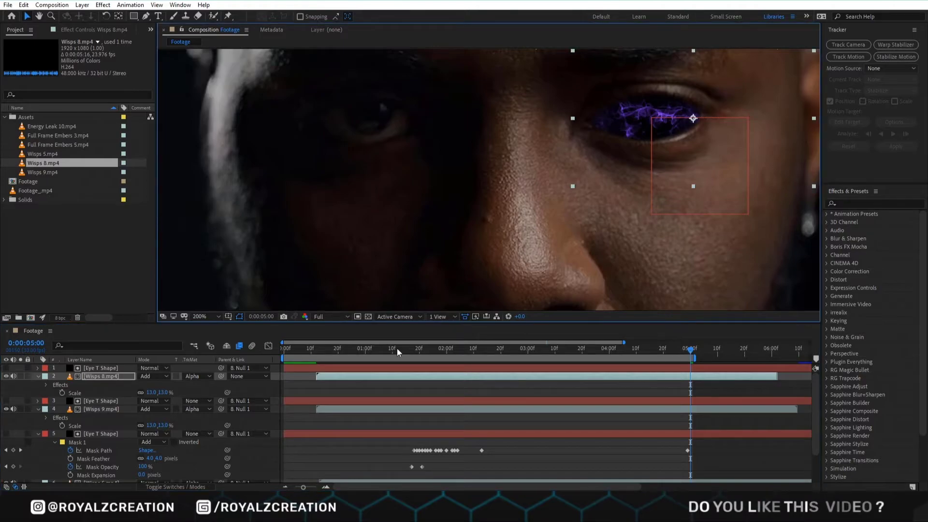
pyautogui.moveTo(220, 376); pyautogui.dragTo(113, 467)
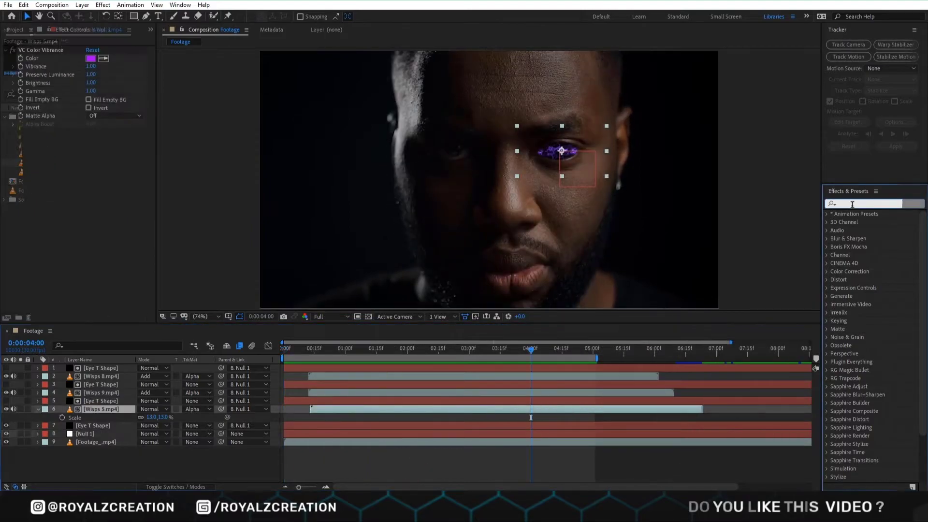
# Find the S_UltraGlow effect and apply it to the Wisps 5.mp4 layer.
pyautogui.click(852, 204)
pyautogui.write('ul')
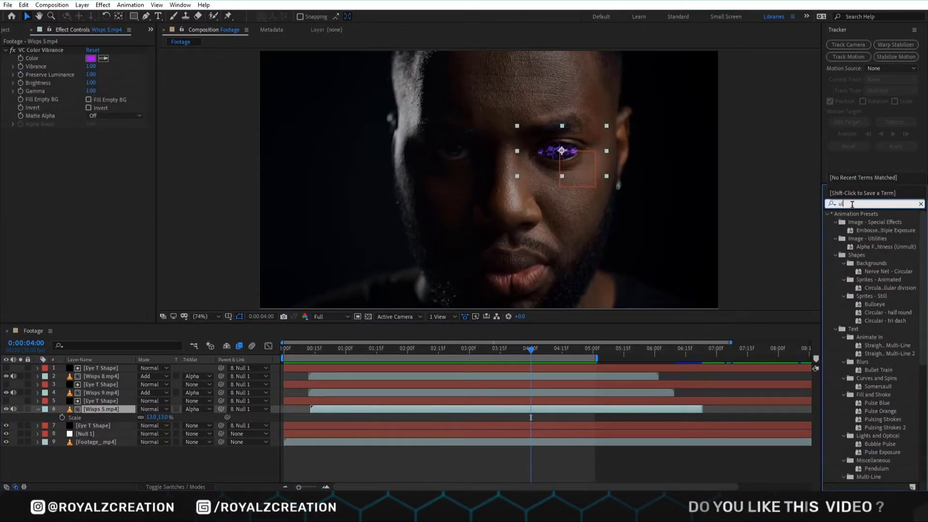
pyautogui.write('tra')
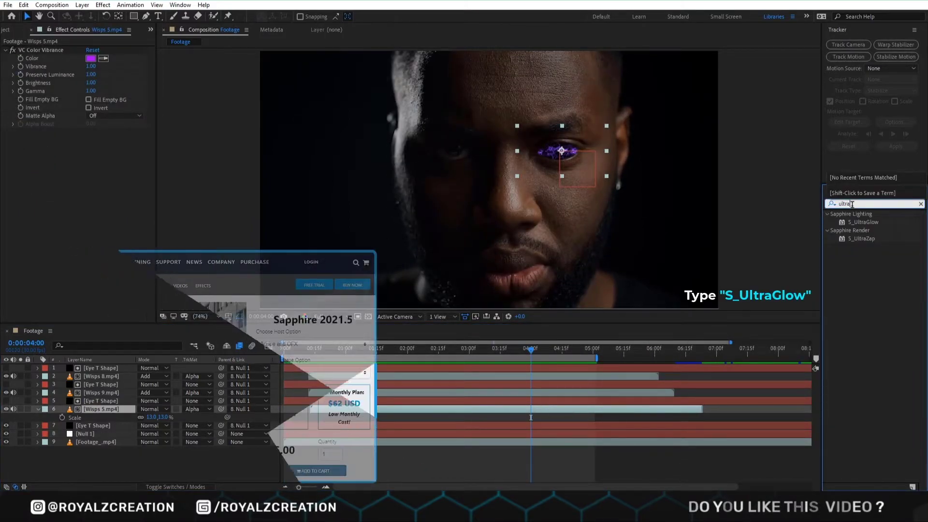
pyautogui.write('g')
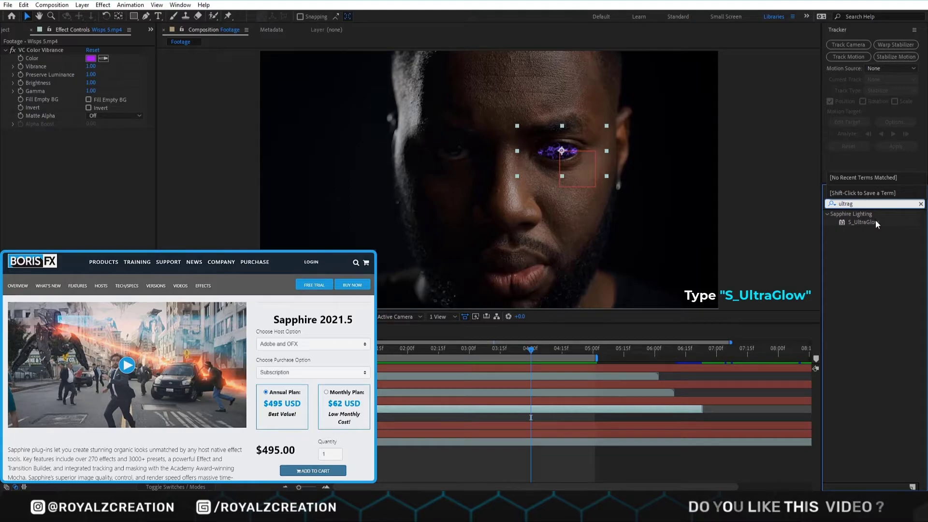
pyautogui.doubleClick(865, 223)
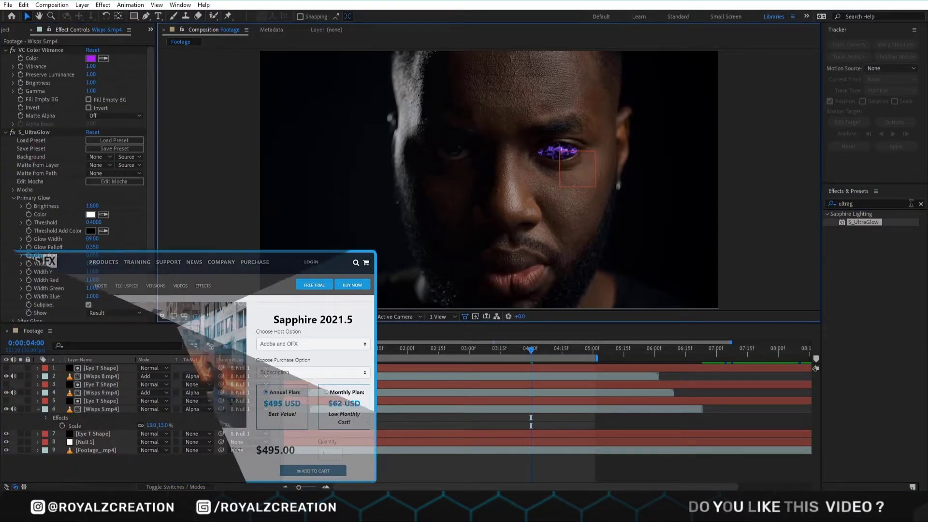
# Find the Stylize Glow effect and apply it to the Wisps 5.mp4 layer.
pyautogui.click(920, 203)
pyautogui.write('glow')
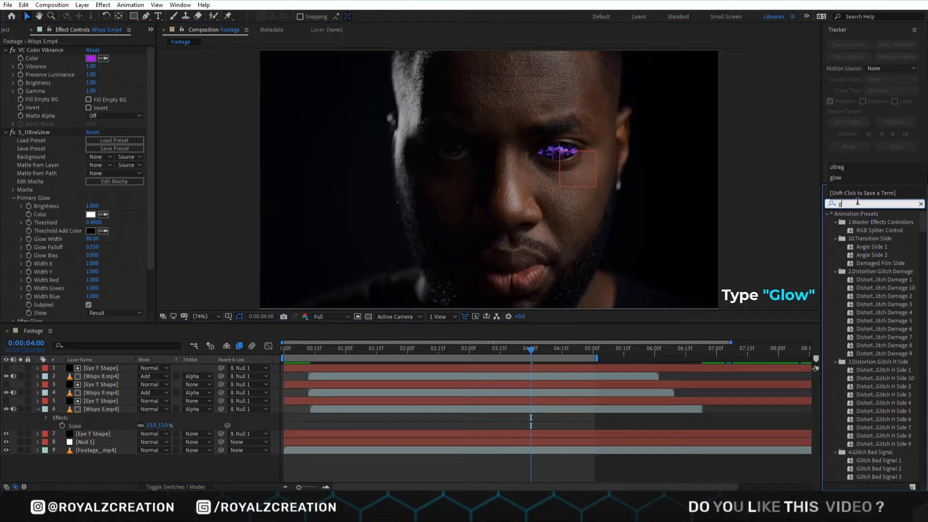
pyautogui.moveTo(866, 419); pyautogui.dragTo(106, 409)
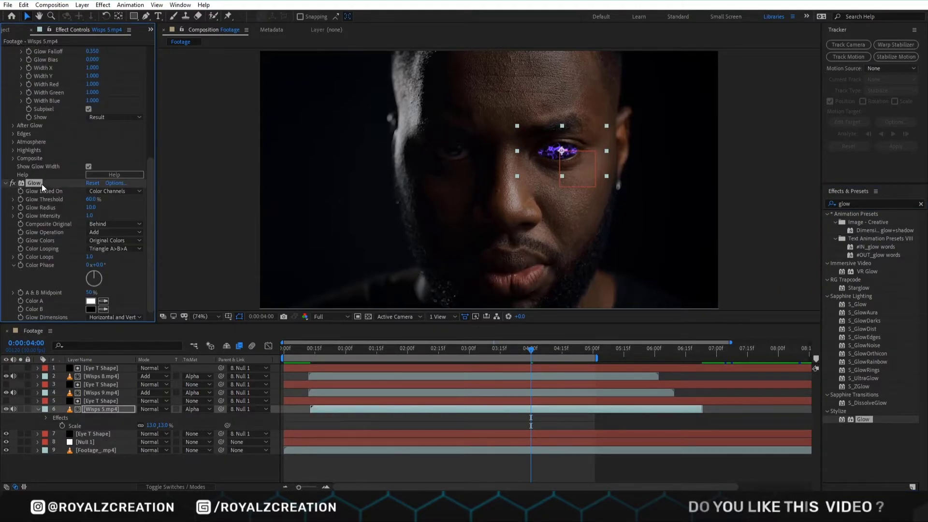
# Set the S_UltraGlow primary glow on Wisps 5.mp4 to brightness 1.5 and threshold 0.3.
pyautogui.scroll(6, 41, 183)
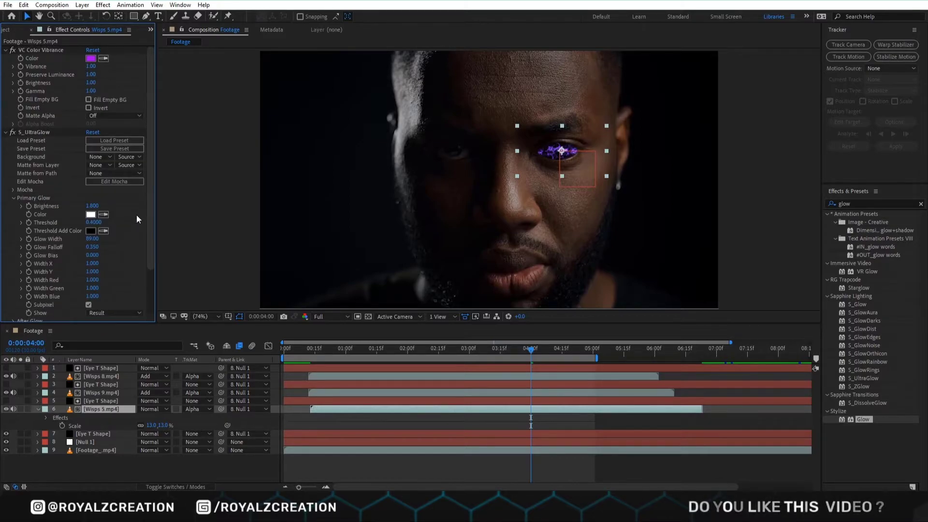
pyautogui.click(92, 206)
pyautogui.write('1.')
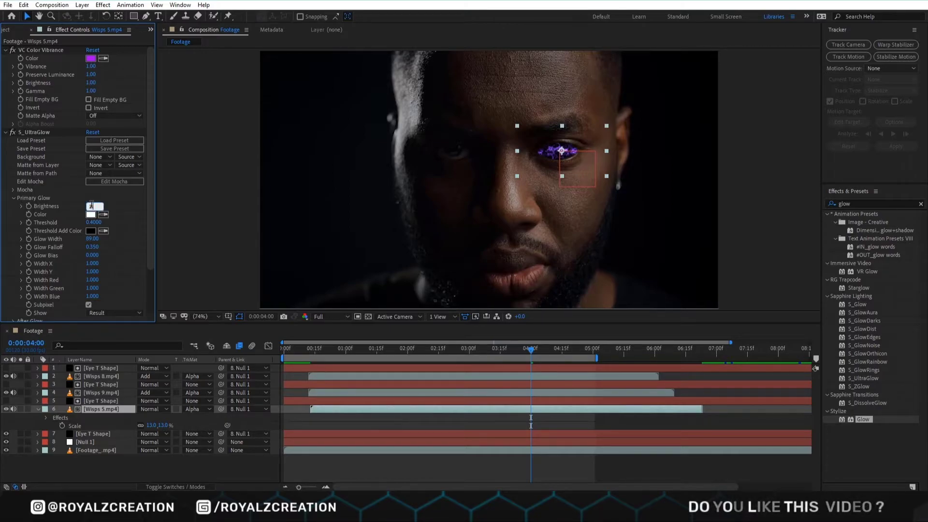
pyautogui.write('5')
pyautogui.press('Return')
pyautogui.click(203, 208)
pyautogui.click(94, 222)
pyautogui.write('.3')
pyautogui.press('Return')
pyautogui.click(190, 226)
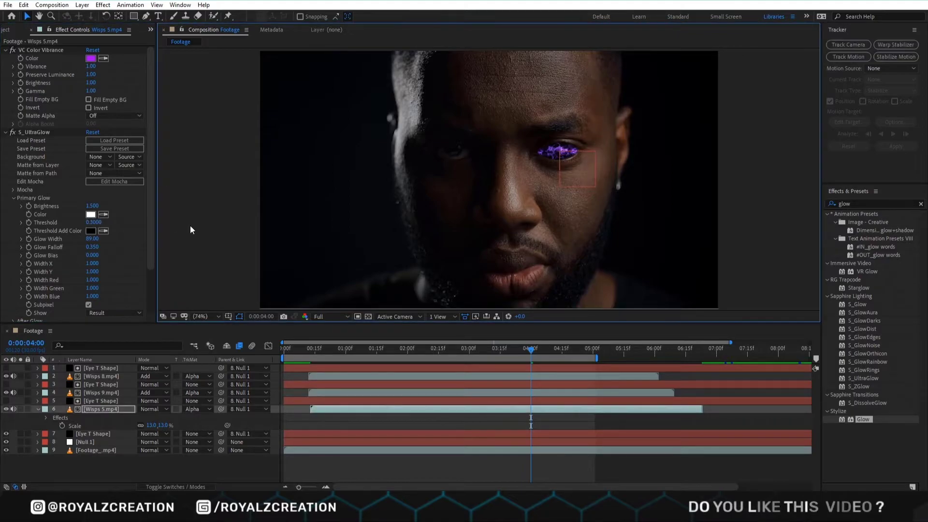
# Set the S_UltraGlow glow width on Wisps 5.mp4 to 250 and check the glow on the eye.
pyautogui.click(90, 239)
pyautogui.write('250')
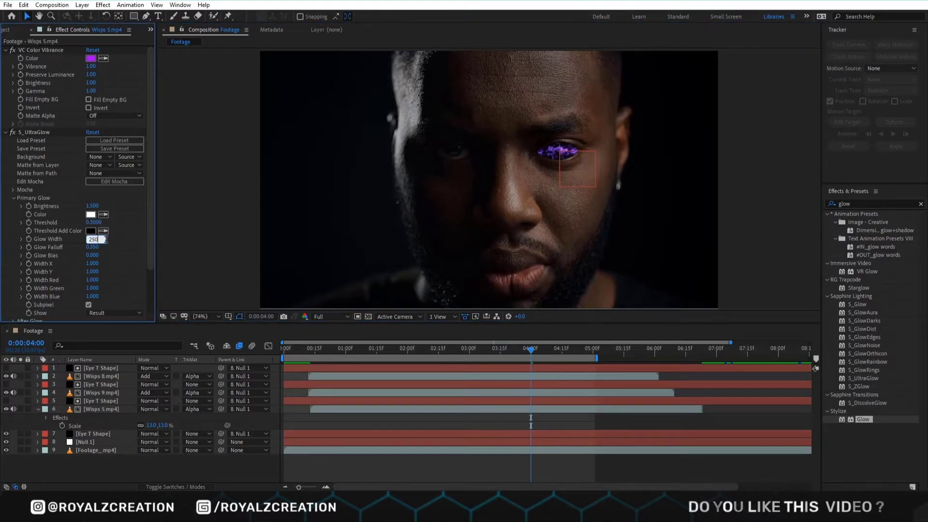
pyautogui.press('Return')
pyautogui.click(184, 240)
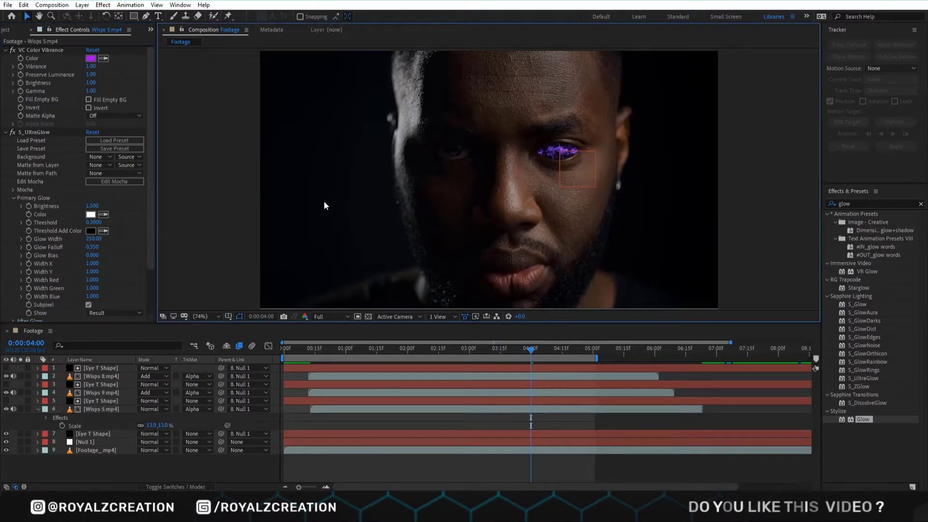
pyautogui.press('.')
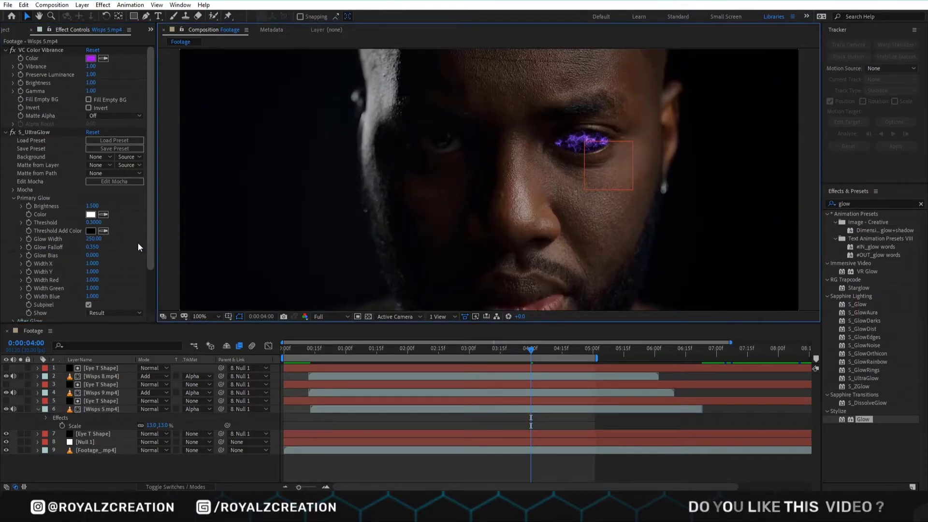
# Apply the Glow effect to Wisps 9.mp4 with a glow threshold of 70% and a glow radius of 90.
pyautogui.click(103, 393)
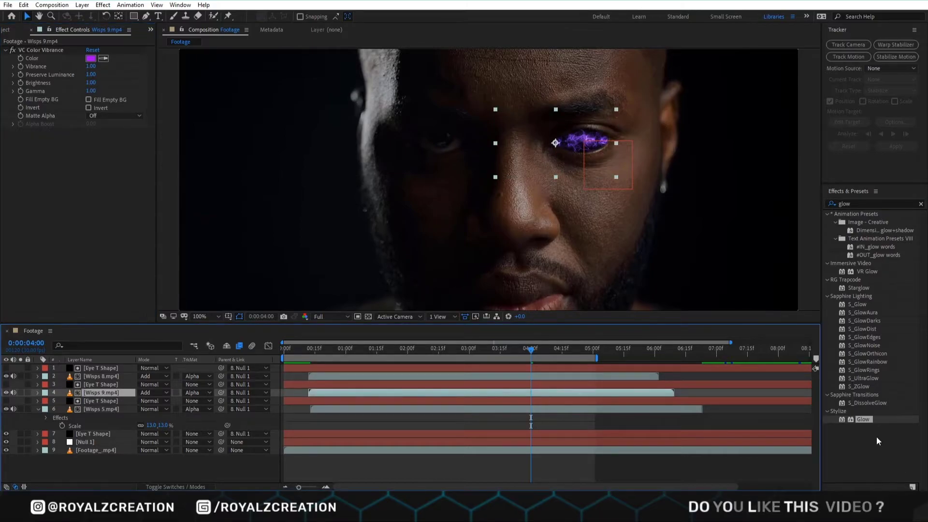
pyautogui.doubleClick(863, 419)
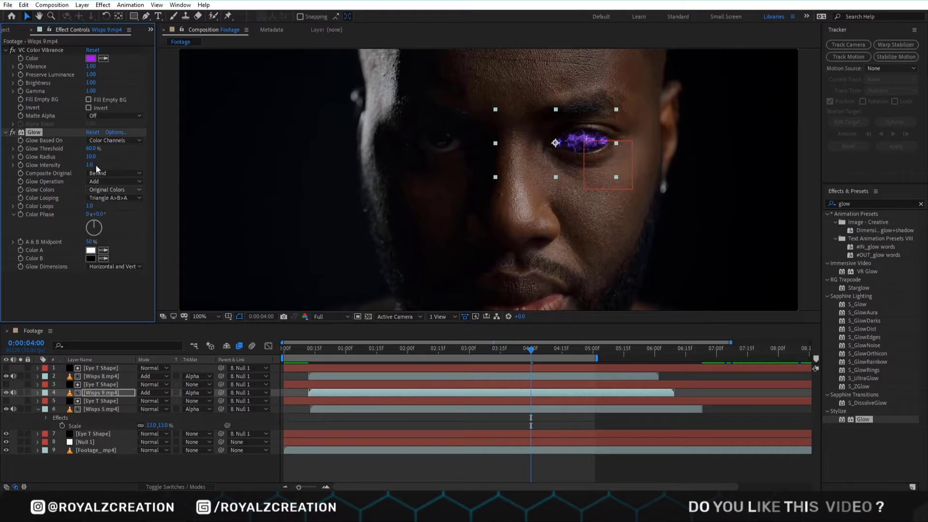
pyautogui.click(91, 149)
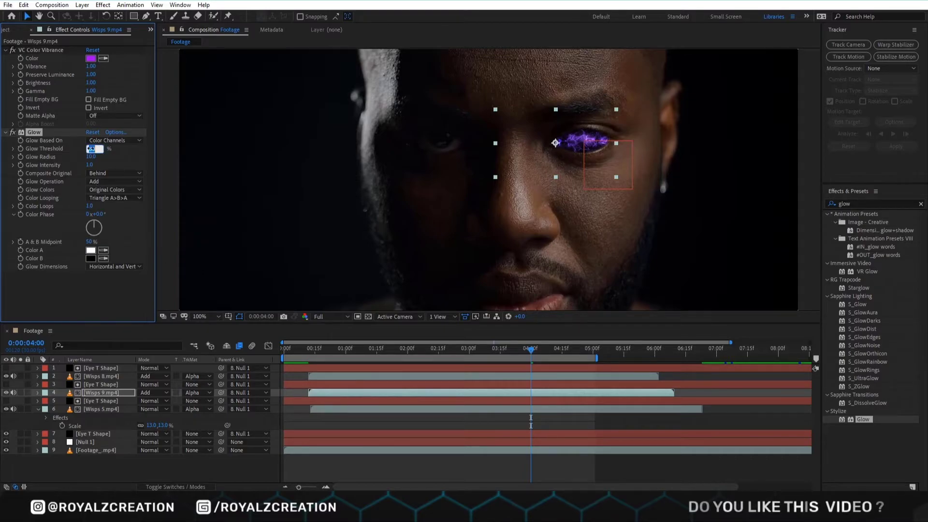
pyautogui.write('70')
pyautogui.press('Return')
pyautogui.click(91, 157)
pyautogui.write('90')
pyautogui.press('Return')
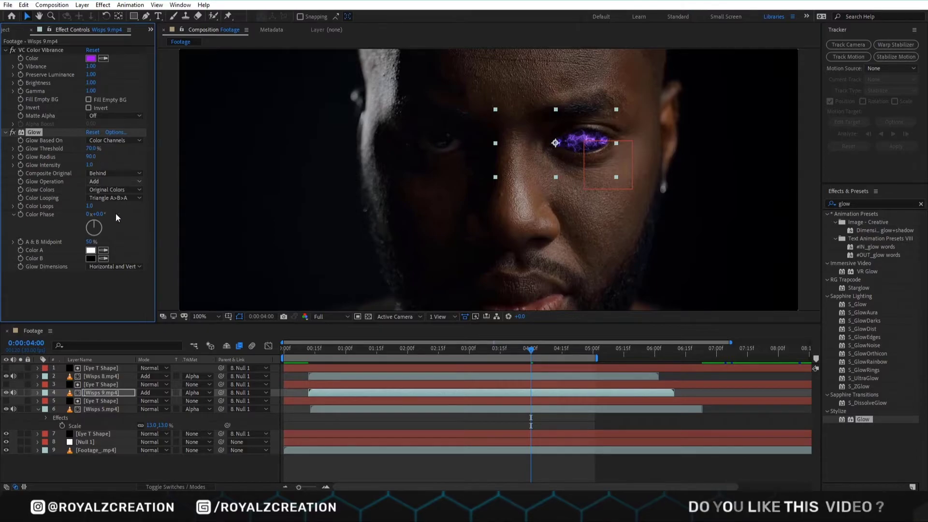
# Set the glow intensity on Wisps 9.mp4 to 0.5 and deselect the layer.
pyautogui.press('.')
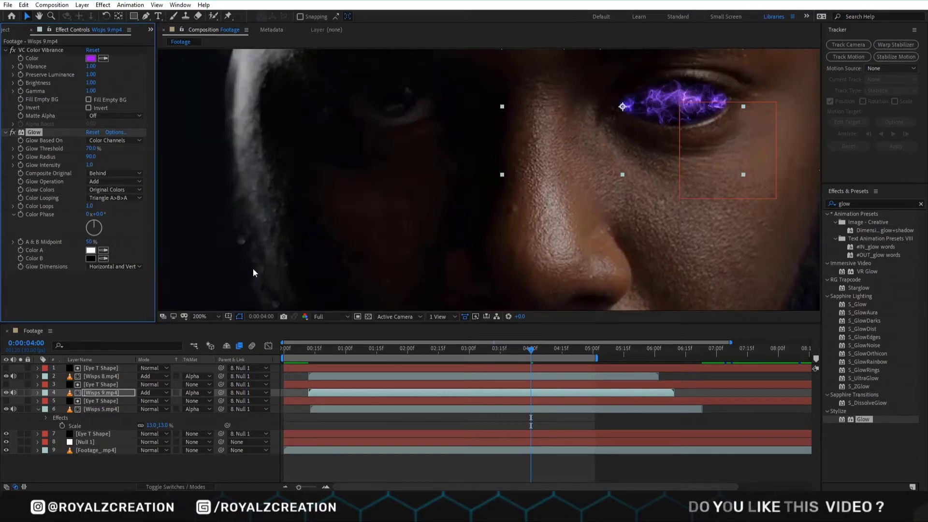
pyautogui.click(89, 165)
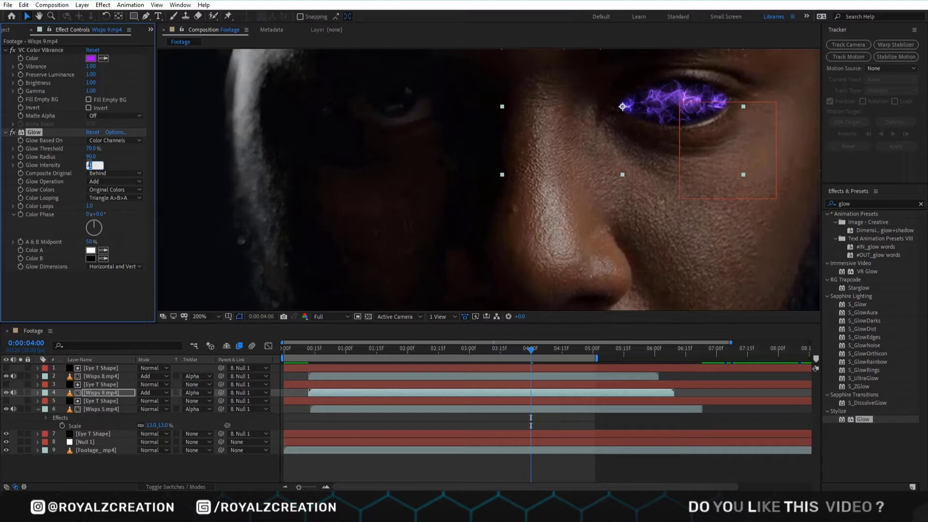
pyautogui.write('0.5')
pyautogui.press('Return')
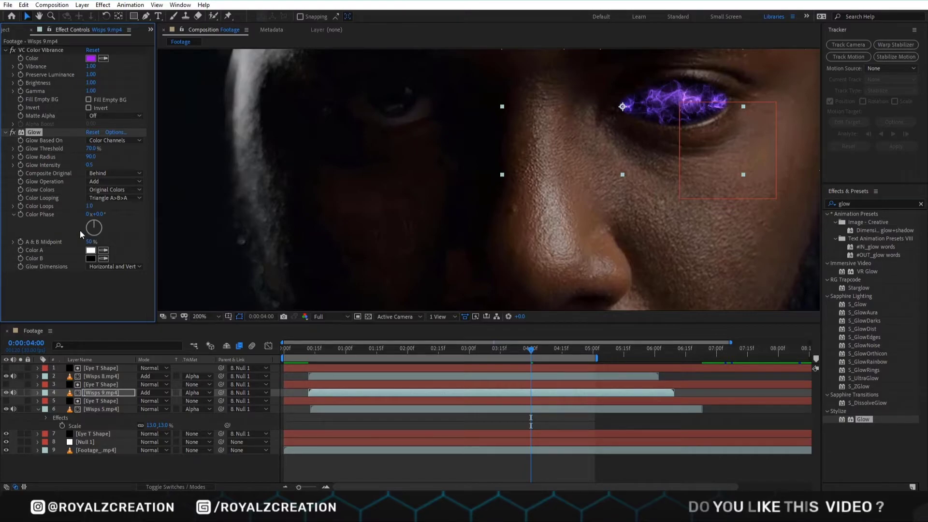
pyautogui.hotkey('ctrl', 'shift', 'a')
pyautogui.hotkey('ctrl', 'shift', 'a')
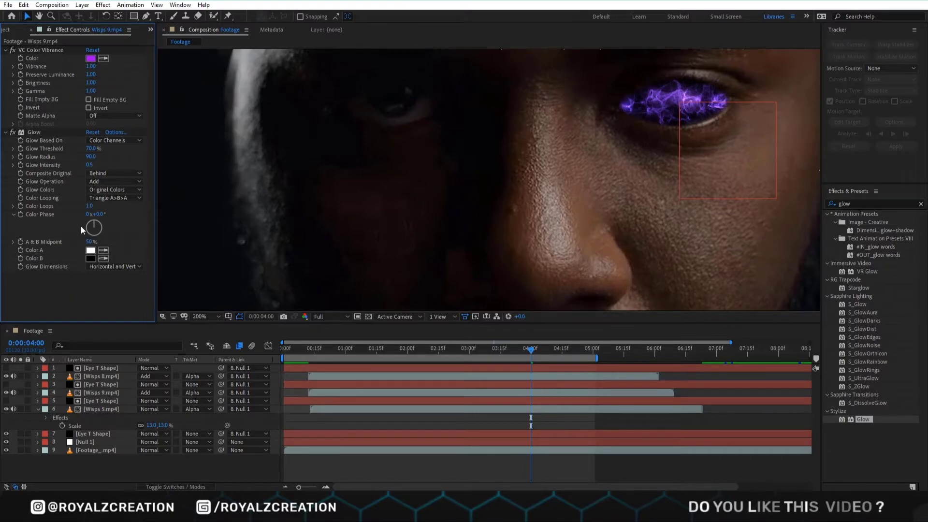
# Copy the Glow effect from Wisps 9.mp4 onto the Wisps 8.mp4 layer.
pyautogui.click(64, 131)
pyautogui.hotkey('ctrl', 'c')
pyautogui.click(60, 133)
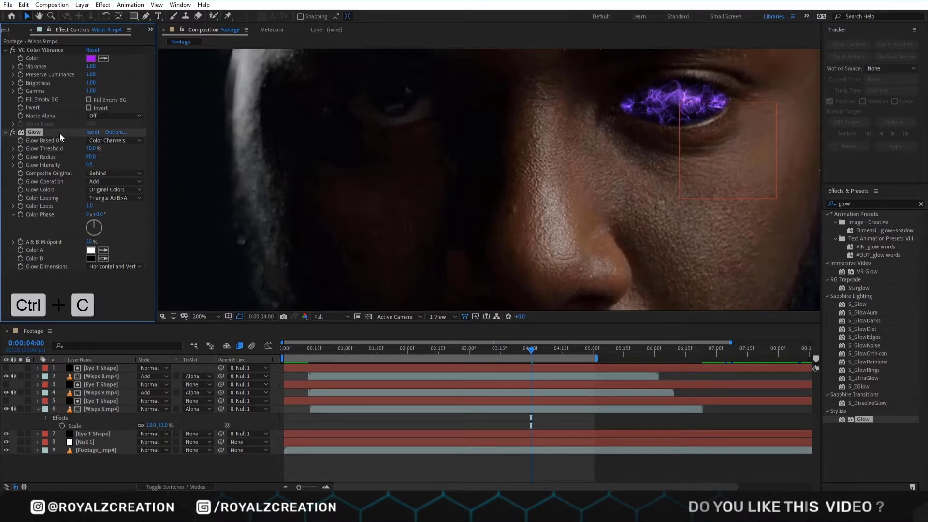
pyautogui.click(109, 376)
pyautogui.hotkey('ctrl', 'v')
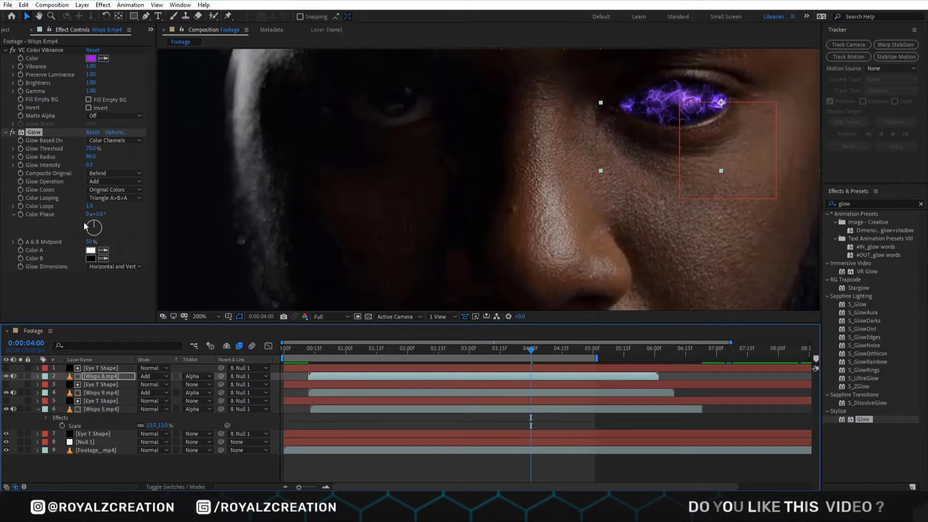
# Add Energy Leak 10.mp4 to the composition as the topmost layer and scale it to 13%.
pyautogui.click(59, 251)
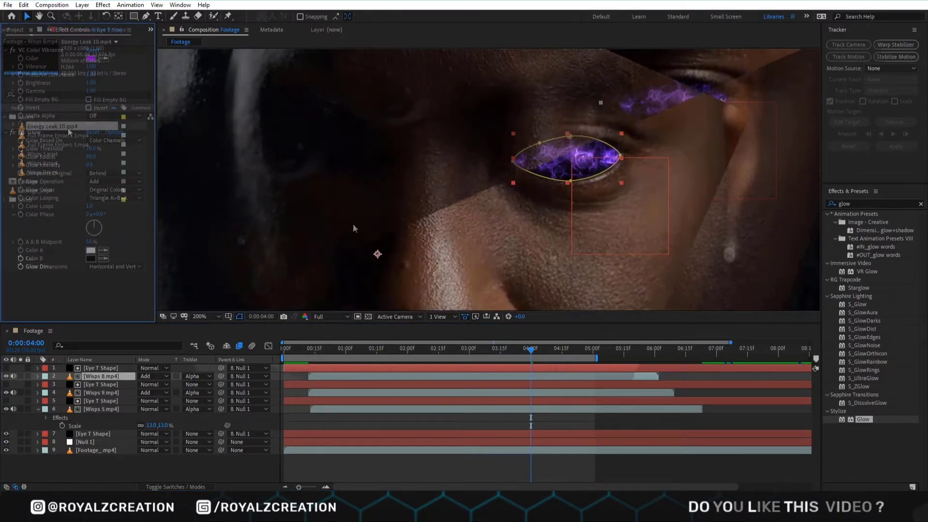
pyautogui.moveTo(62, 126); pyautogui.dragTo(122, 364)
pyautogui.press(',')
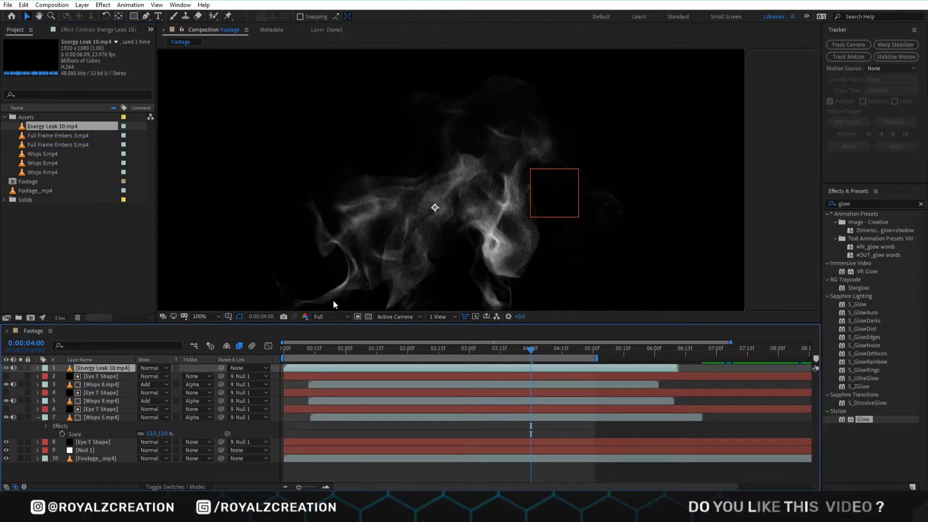
pyautogui.press('s')
pyautogui.click(153, 376)
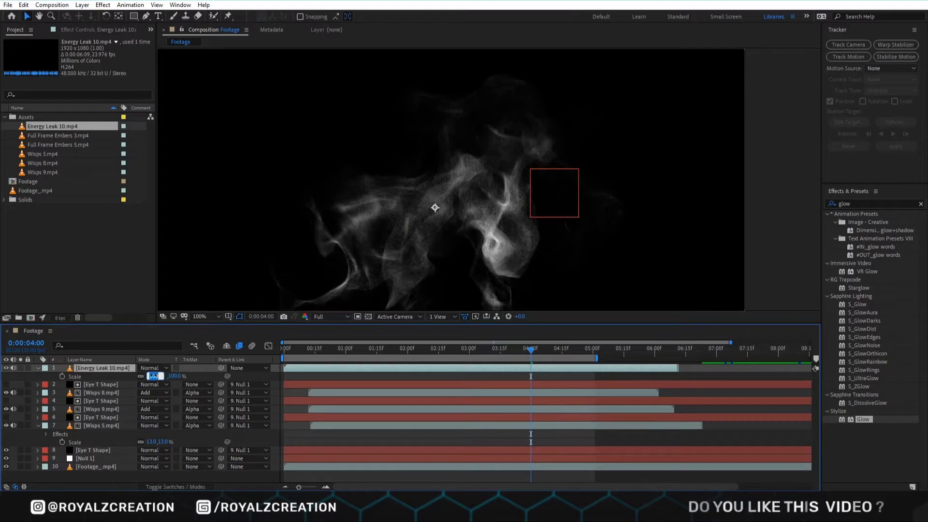
pyautogui.write('13')
pyautogui.press('Return')
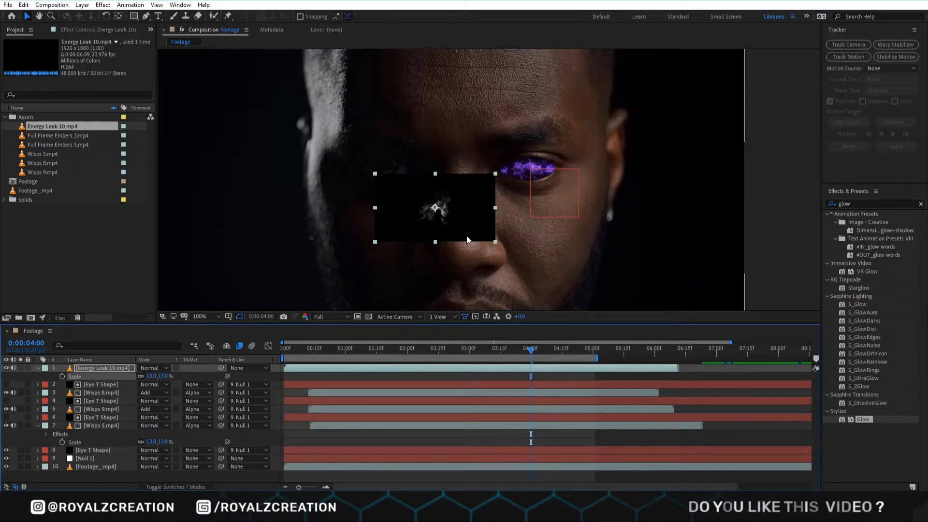
# Position Energy Leak 10.mp4 over the purple eye and shift the layer in time to start alongside the wisps layers.
pyautogui.moveTo(454, 211); pyautogui.dragTo(558, 175)
pyautogui.click(592, 349)
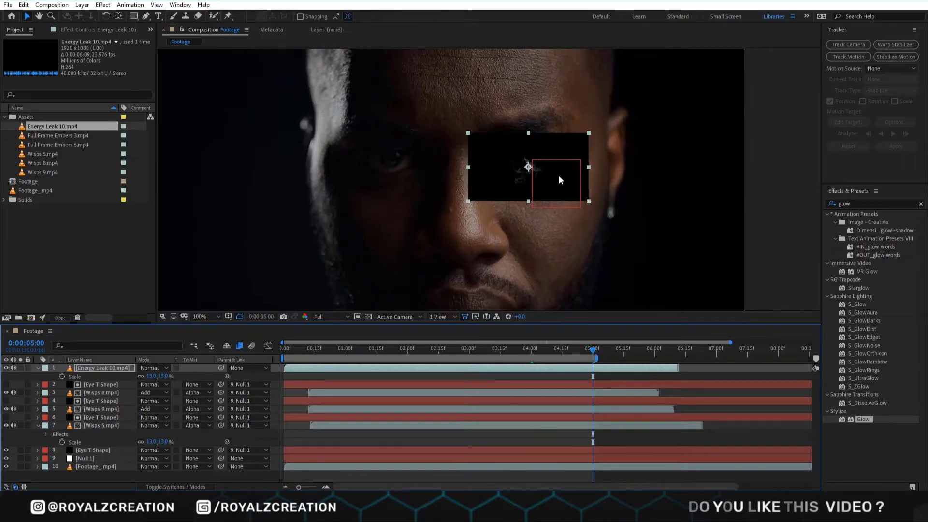
pyautogui.click(528, 349)
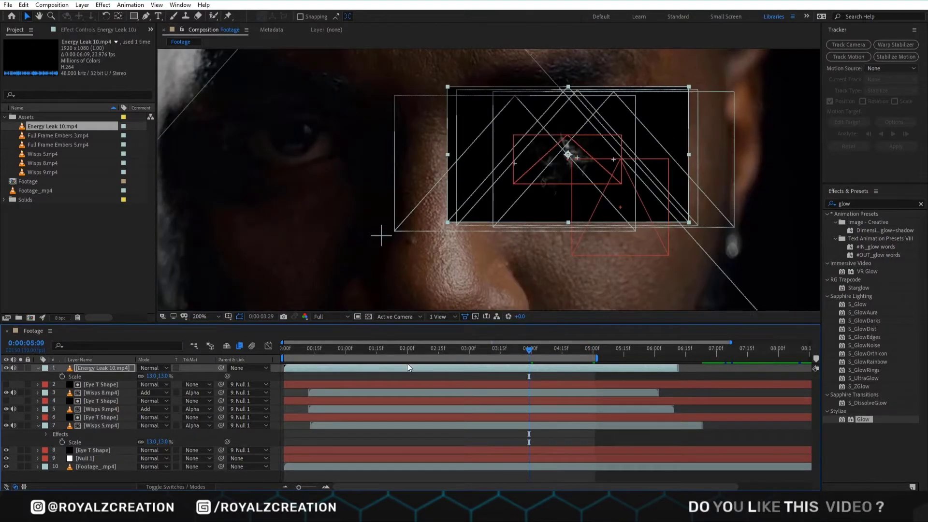
pyautogui.click(589, 346)
pyautogui.moveTo(338, 366)
pyautogui.mouseDown()
pyautogui.moveTo(415, 367)
pyautogui.moveTo(355, 368)
pyautogui.mouseUp()
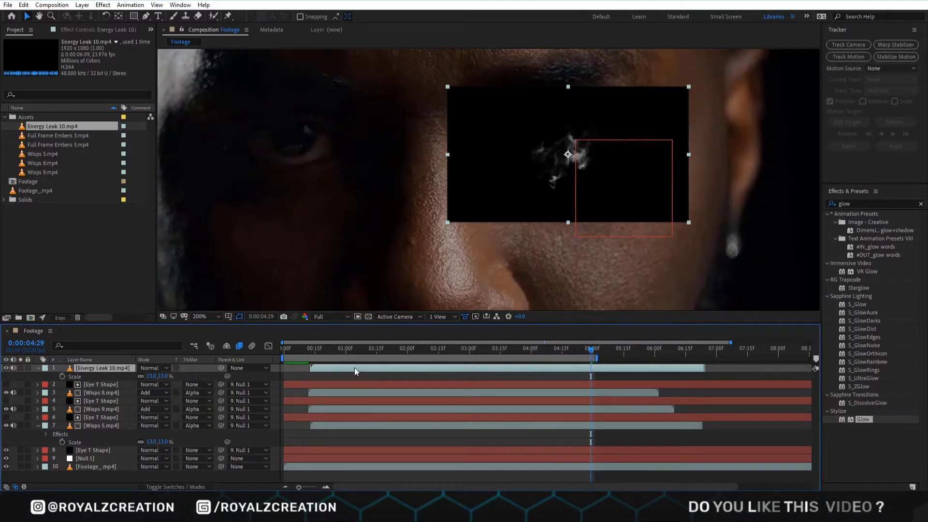
pyautogui.moveTo(568, 173); pyautogui.dragTo(556, 169)
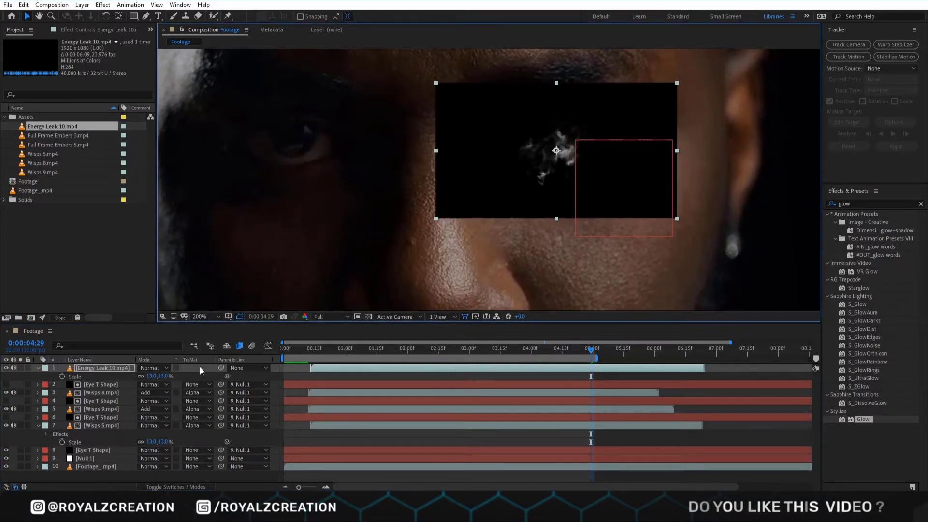
# Set Energy Leak 10.mp4 to Add blending and copy the VC Color Vibrance effect onto it from Wisps 8.mp4.
pyautogui.click(158, 369)
pyautogui.click(207, 169)
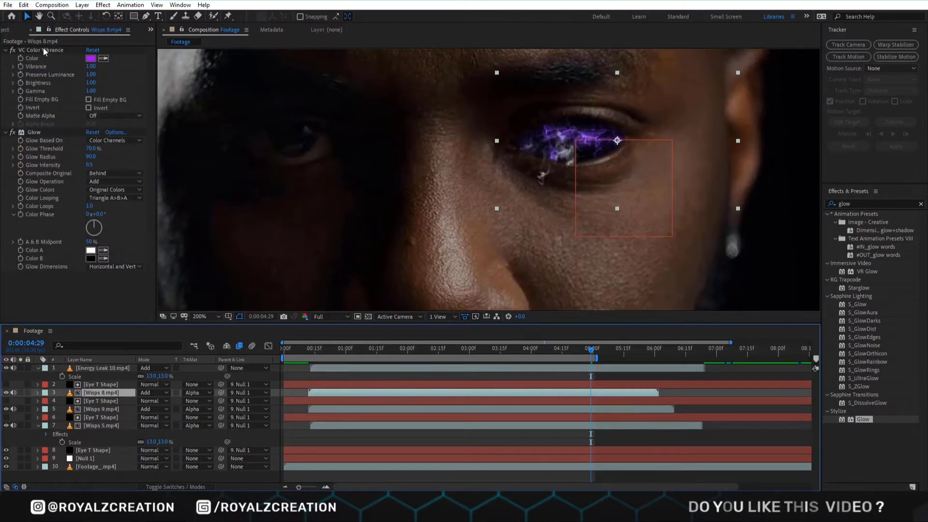
pyautogui.click(44, 50)
pyautogui.hotkey('ctrl', 'c')
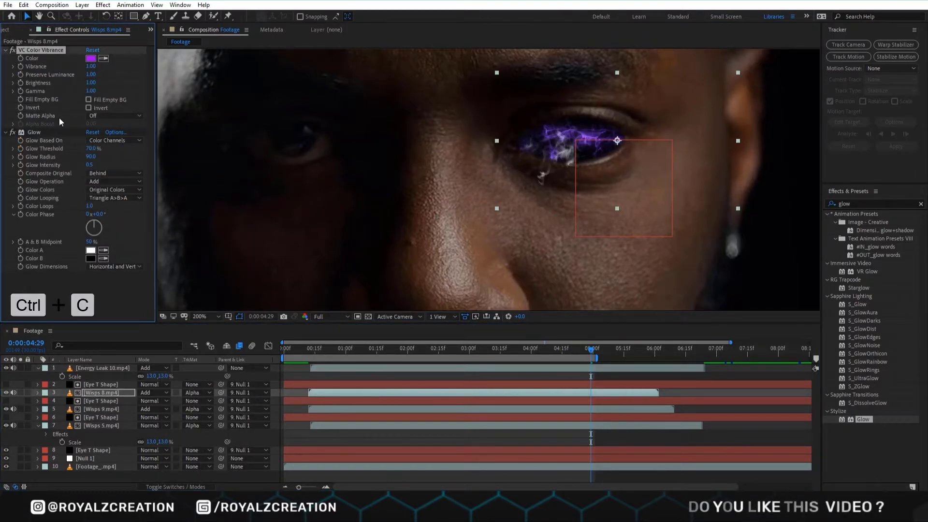
pyautogui.click(98, 367)
pyautogui.hotkey('ctrl', 'v')
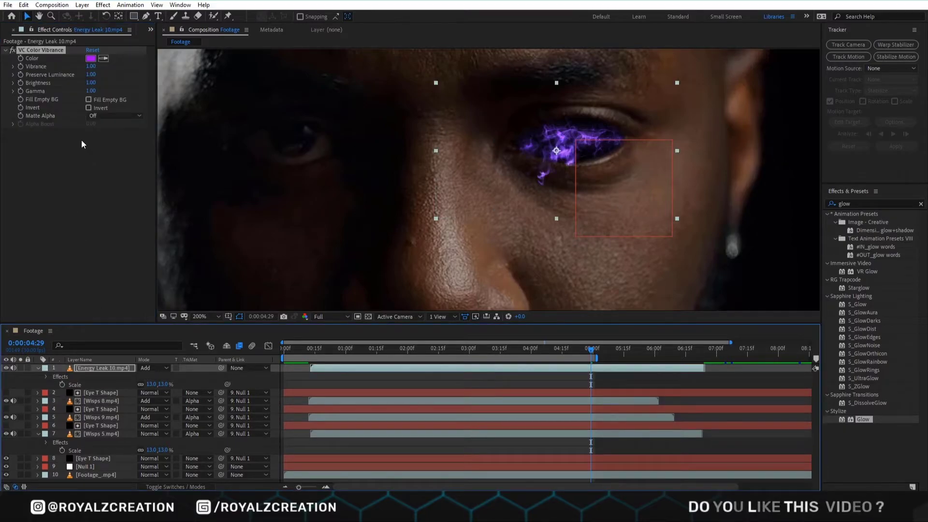
# Center Energy Leak 10.mp4 on the eye at 12.5% scale and parent it to Null 1.
pyautogui.moveTo(554, 153); pyautogui.dragTo(572, 138)
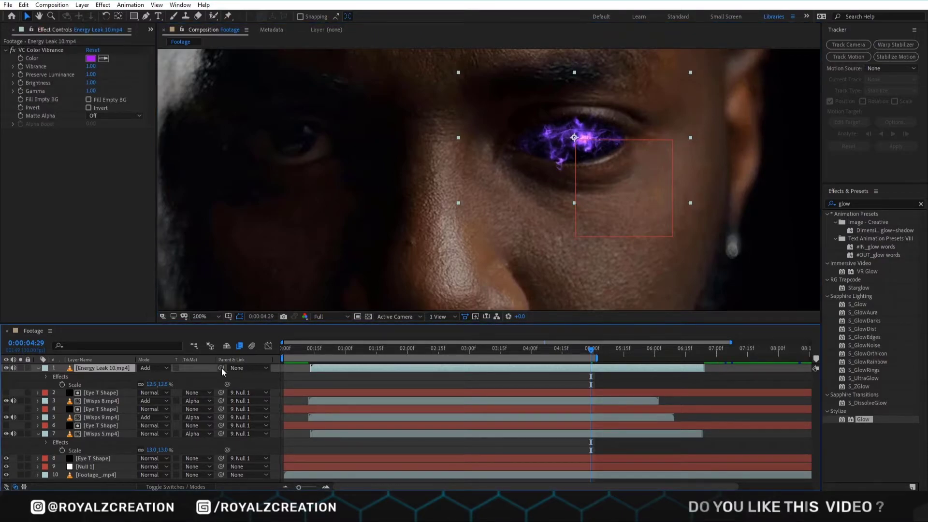
pyautogui.moveTo(221, 367); pyautogui.dragTo(115, 465)
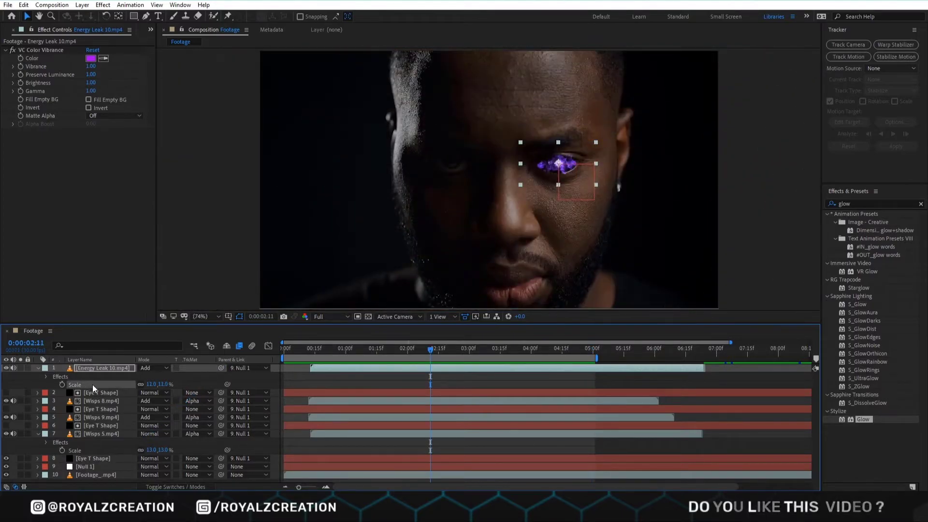
# Keyframe the opacity of Energy Leak 10.mp4 from 0% at 0:00:01:27 to 100% just after 0:00:02:15.
pyautogui.click(113, 382)
pyautogui.hotkey('shift', 't')
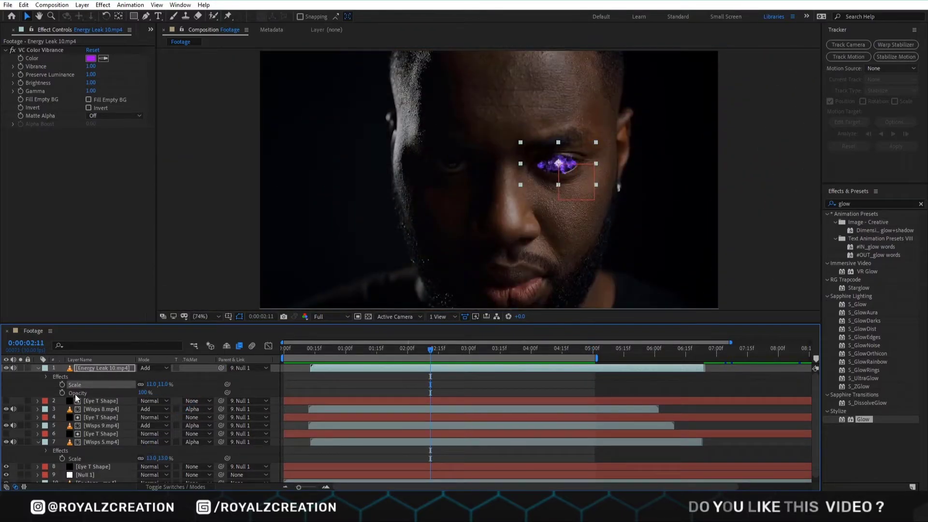
pyautogui.click(61, 393)
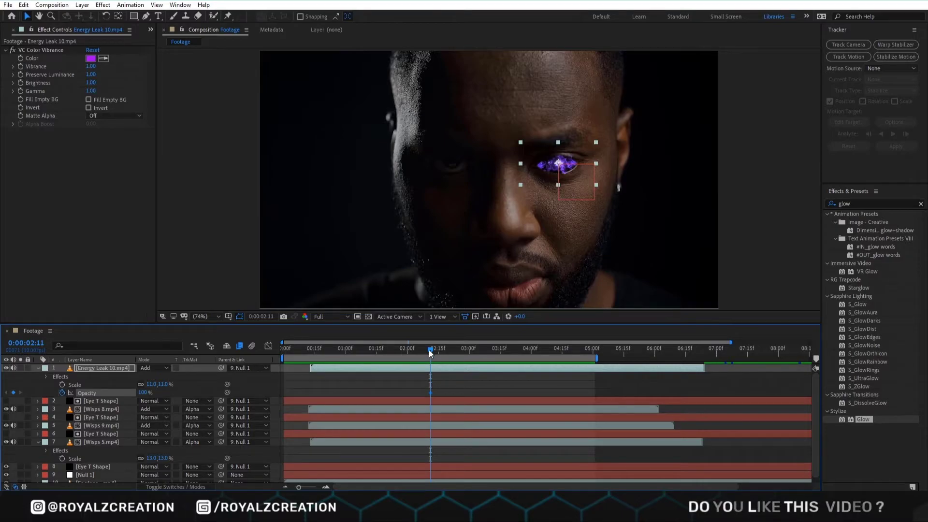
pyautogui.moveTo(429, 350); pyautogui.dragTo(401, 352)
pyautogui.moveTo(144, 393); pyautogui.dragTo(95, 393)
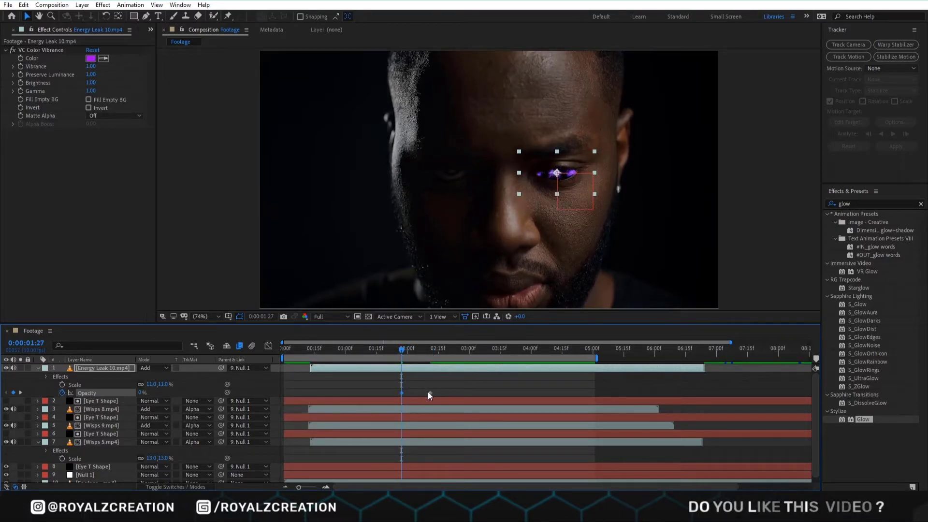
pyautogui.moveTo(432, 393); pyautogui.dragTo(440, 392)
# Duplicate both opacity keyframes of Energy Leak 10.mp4 near the end of the work area, placing the last one at 0:00:05:00.
pyautogui.moveTo(431, 350); pyautogui.dragTo(545, 362)
pyautogui.hotkey('ctrl', 'c')
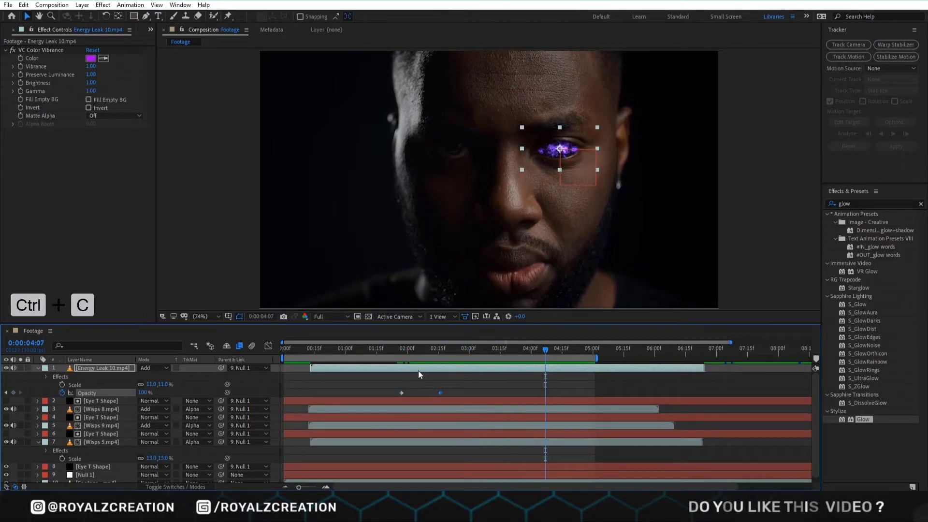
pyautogui.moveTo(461, 387); pyautogui.dragTo(390, 393)
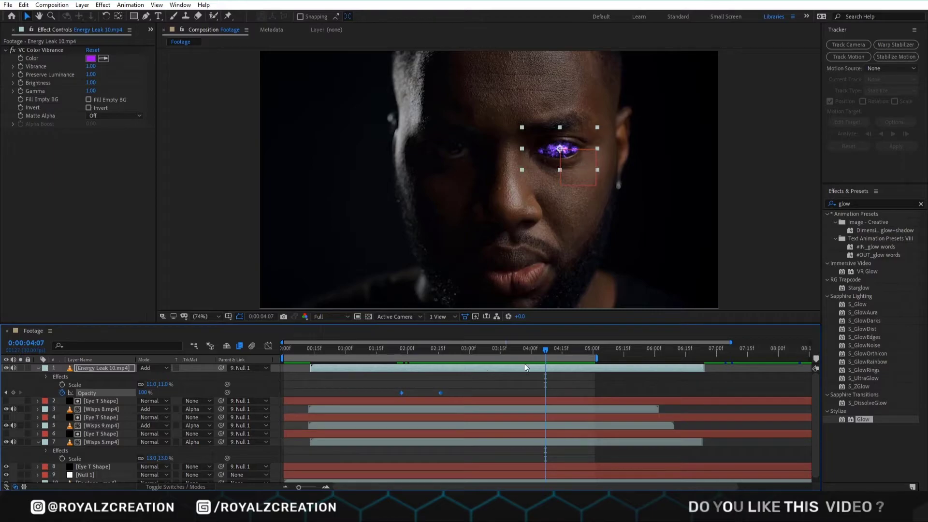
pyautogui.moveTo(549, 352); pyautogui.dragTo(558, 356)
pyautogui.hotkey('ctrl', 'v')
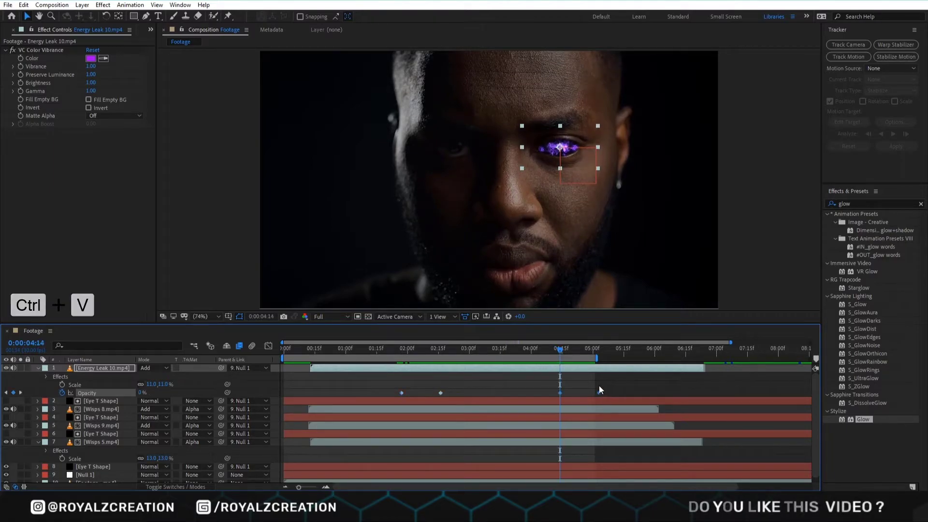
pyautogui.moveTo(599, 393); pyautogui.dragTo(593, 393)
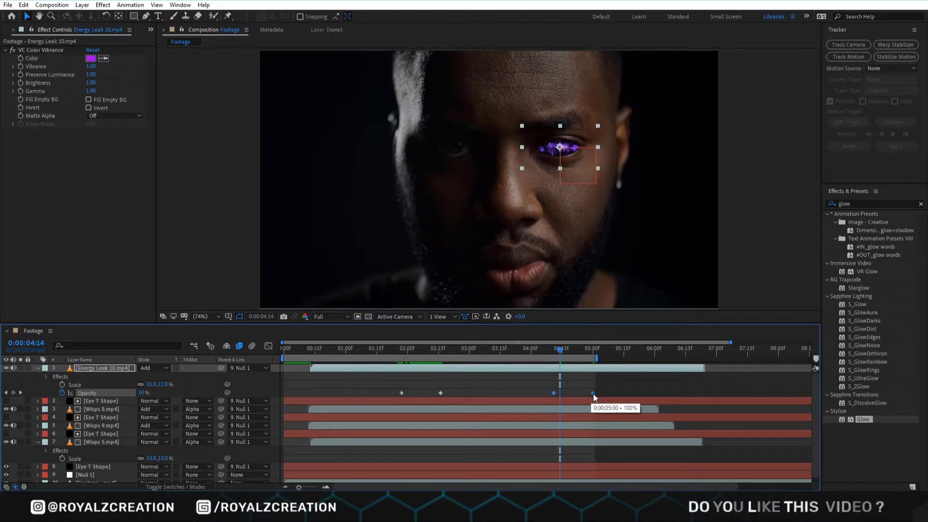
# Time-reverse the duplicated opacity keyframes so Energy Leak 10.mp4 fades out, and scrub through the fade.
pyautogui.rightClick(593, 394)
pyautogui.moveTo(619, 390)
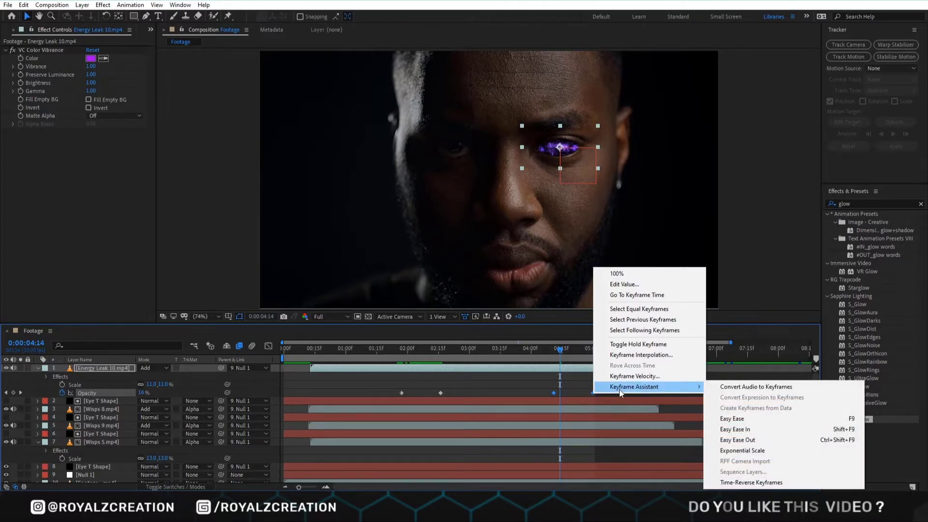
pyautogui.click(802, 483)
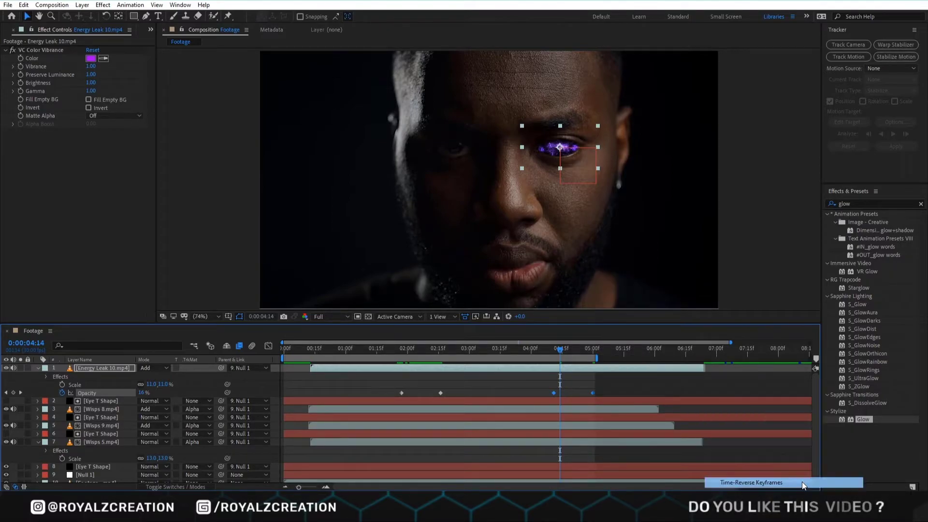
pyautogui.click(625, 383)
pyautogui.moveTo(560, 352); pyautogui.dragTo(569, 354)
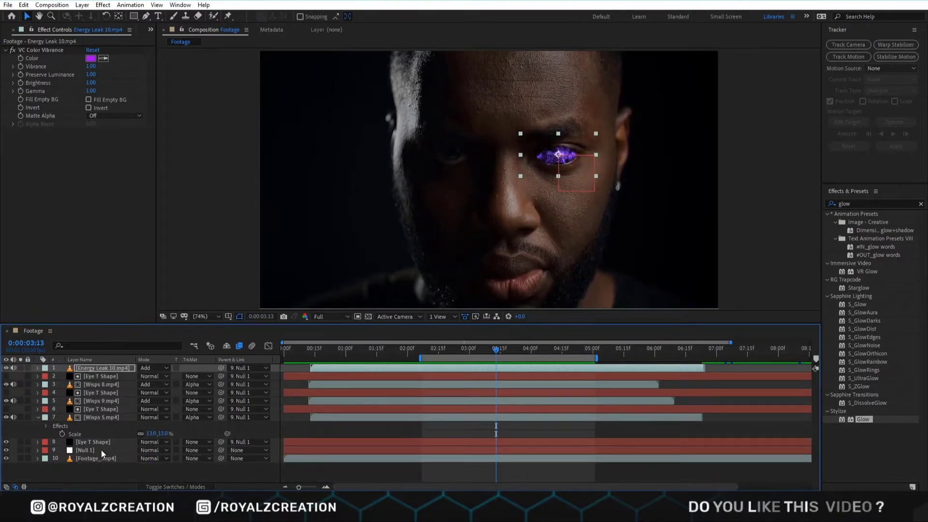
# Select the three hidden Eye T Shape matte layers together and open the label color choices for them.
pyautogui.click(317, 409)
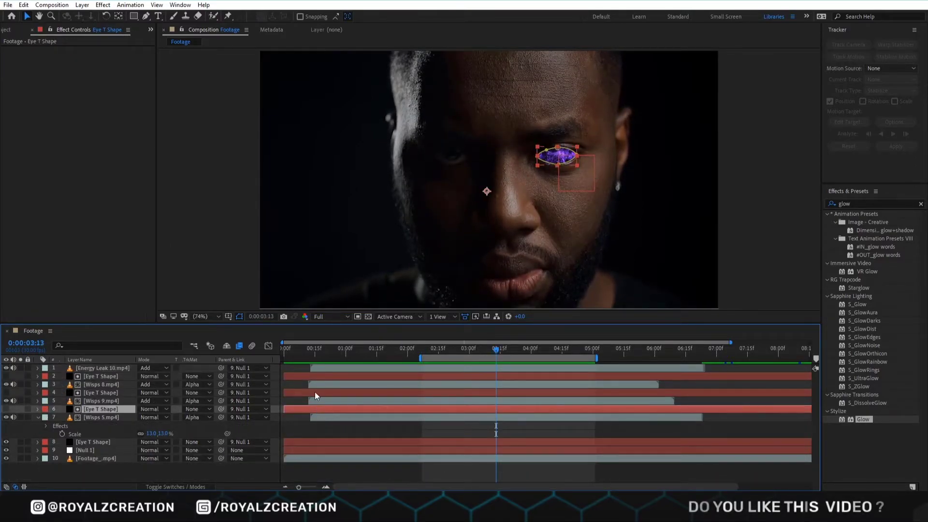
pyautogui.keyDown('ctrl'); pyautogui.click(314, 393); pyautogui.keyUp('ctrl')
pyautogui.keyDown('ctrl'); pyautogui.click(314, 376); pyautogui.keyUp('ctrl')
pyautogui.click(45, 377)
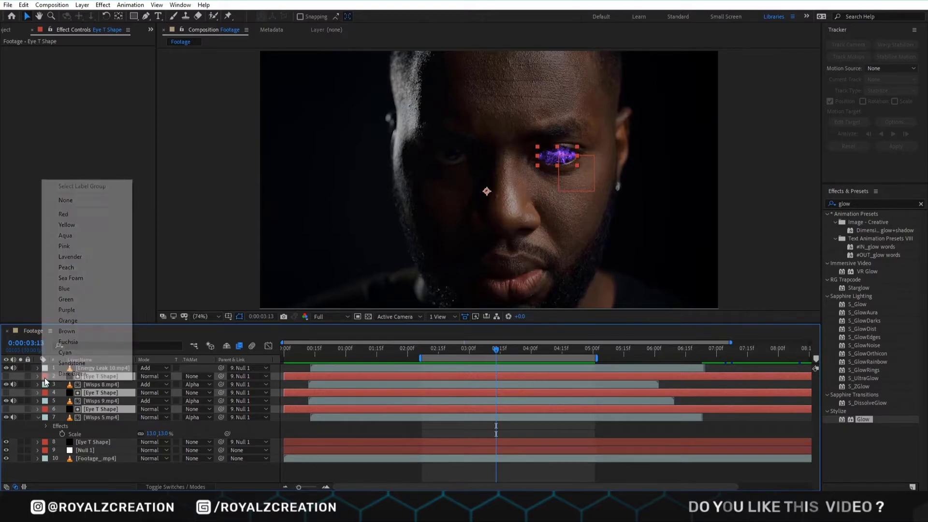
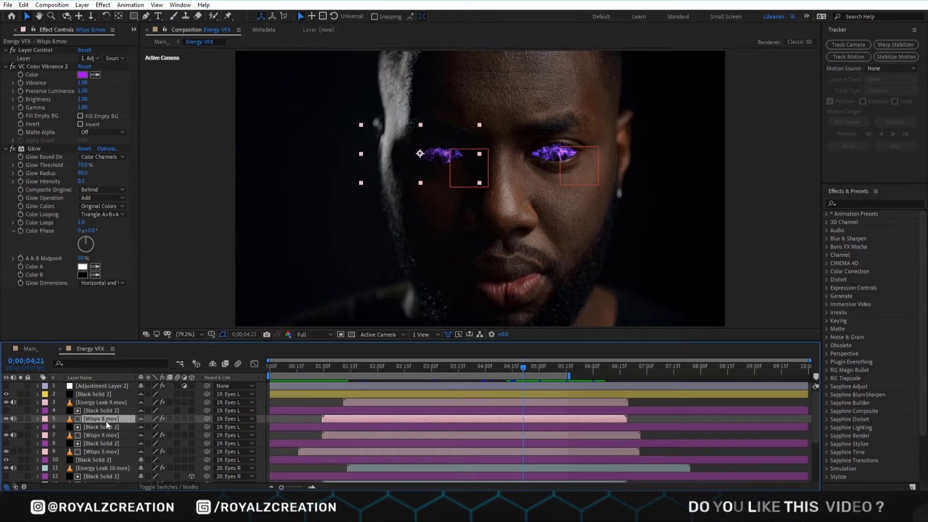
# Review the effects on the wisp and energy leak layers, and set Adjustment Layer 2's VC Color Vibrance color to green 09FF03.
pyautogui.click(105, 428)
pyautogui.click(106, 432)
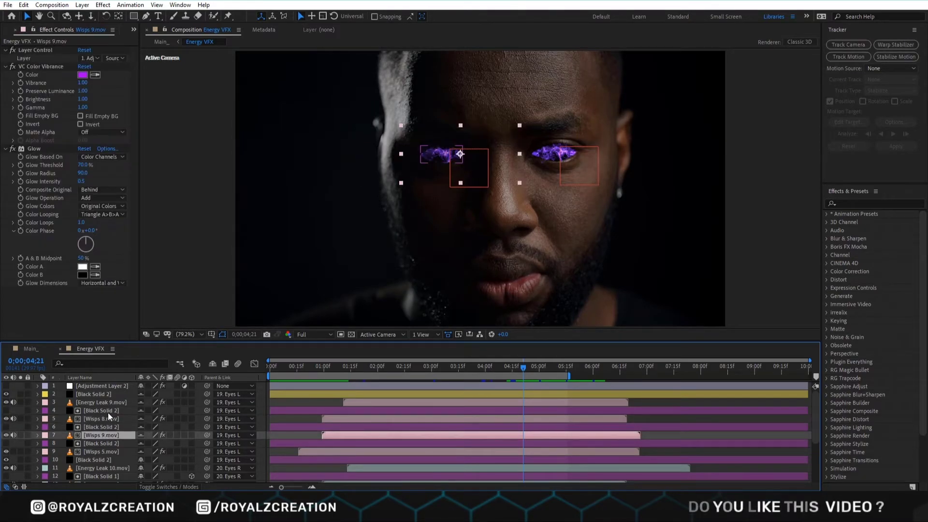
pyautogui.click(109, 411)
pyautogui.click(112, 402)
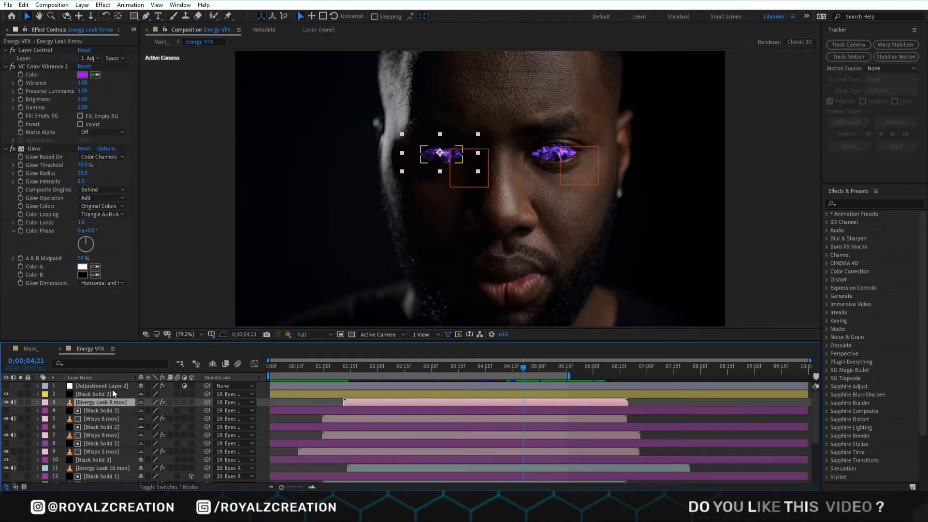
pyautogui.click(112, 389)
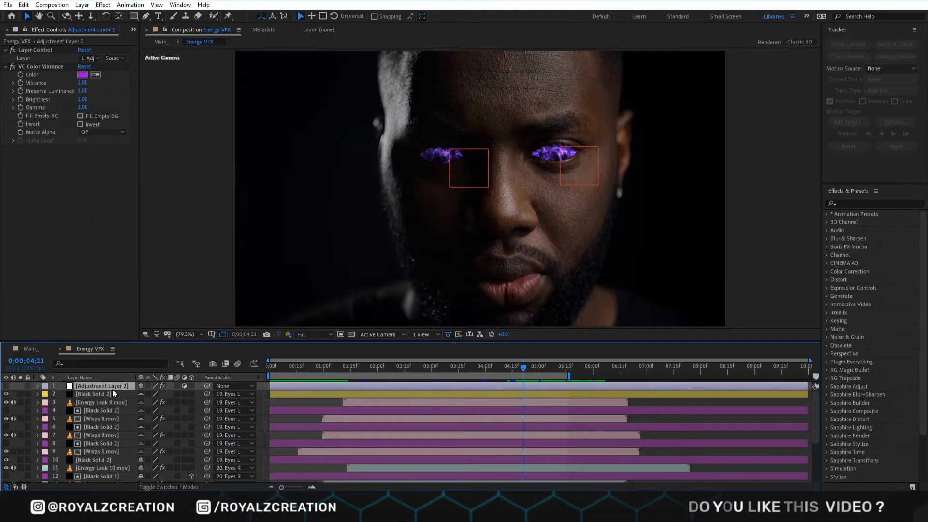
pyautogui.click(80, 76)
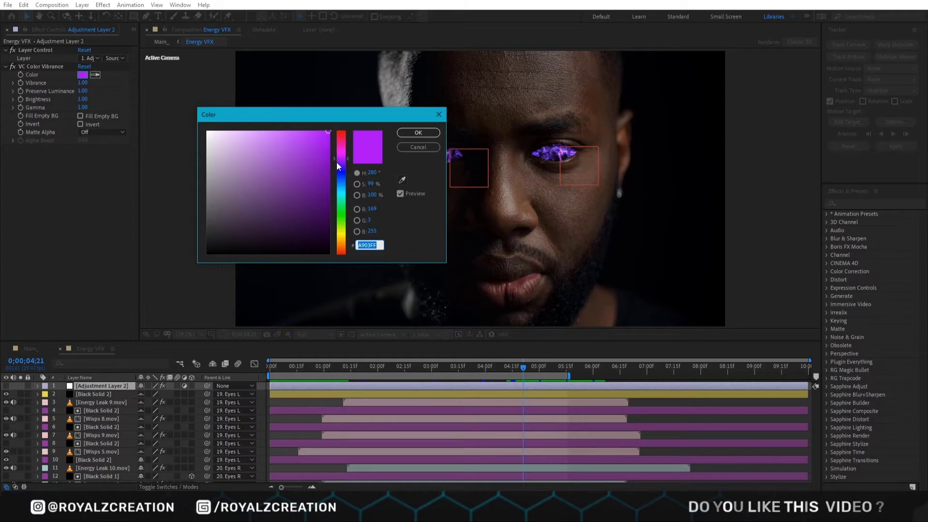
pyautogui.moveTo(340, 155); pyautogui.dragTo(340, 146)
pyautogui.moveTo(342, 191); pyautogui.dragTo(343, 217)
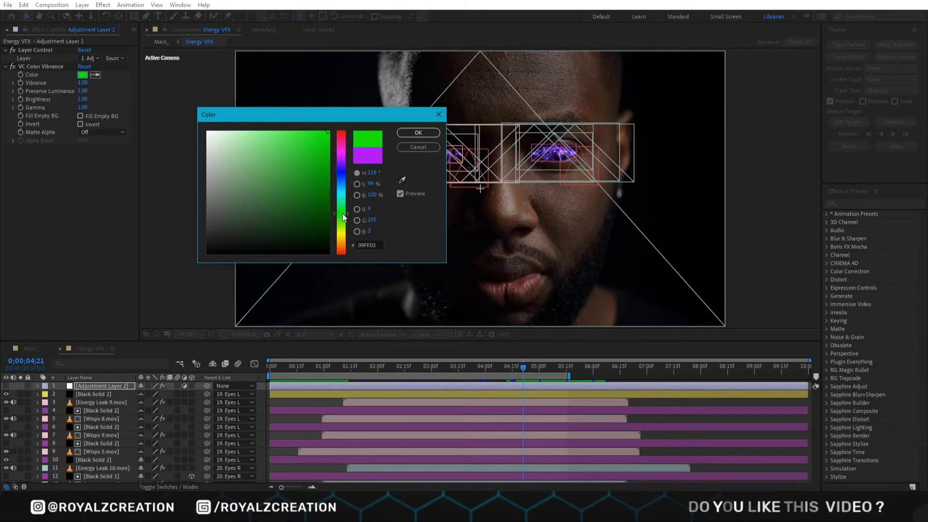
pyautogui.click(411, 132)
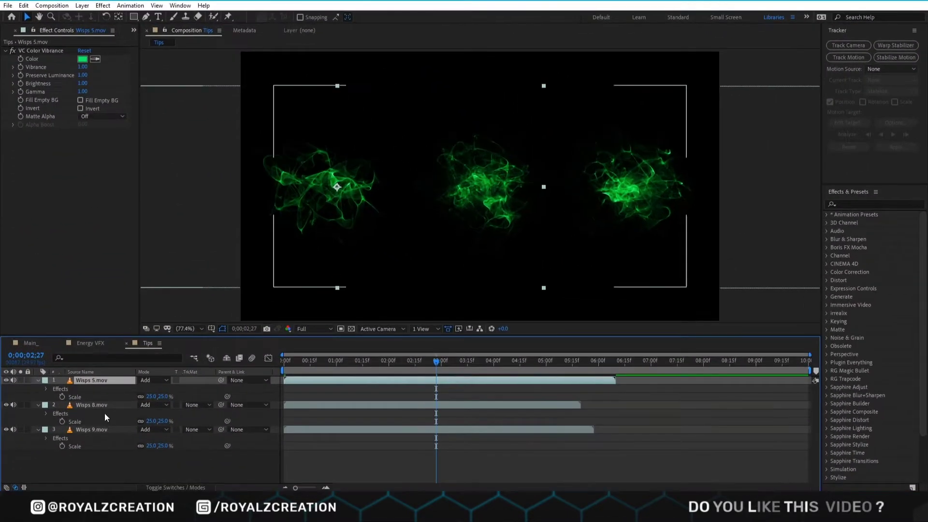
# Add a new adjustment layer above the three green Wisps layers in the Tips composition.
pyautogui.click(106, 413)
pyautogui.click(112, 428)
pyautogui.click(113, 405)
pyautogui.click(112, 382)
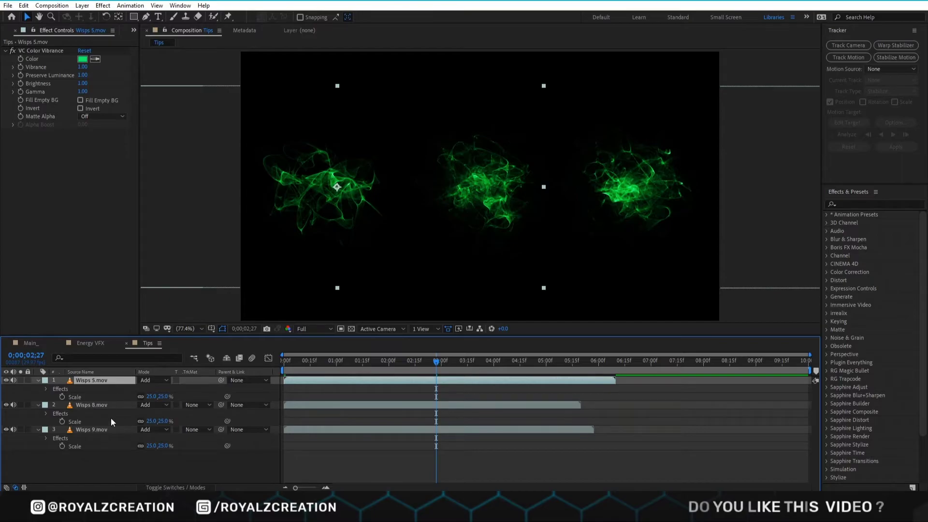
pyautogui.click(111, 465)
pyautogui.rightClick(109, 465)
pyautogui.moveTo(166, 360)
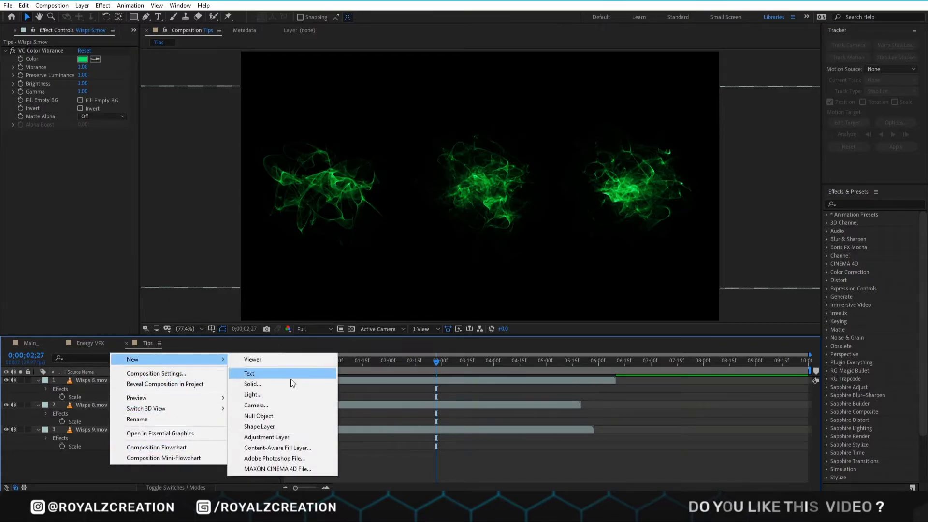
pyautogui.click(282, 437)
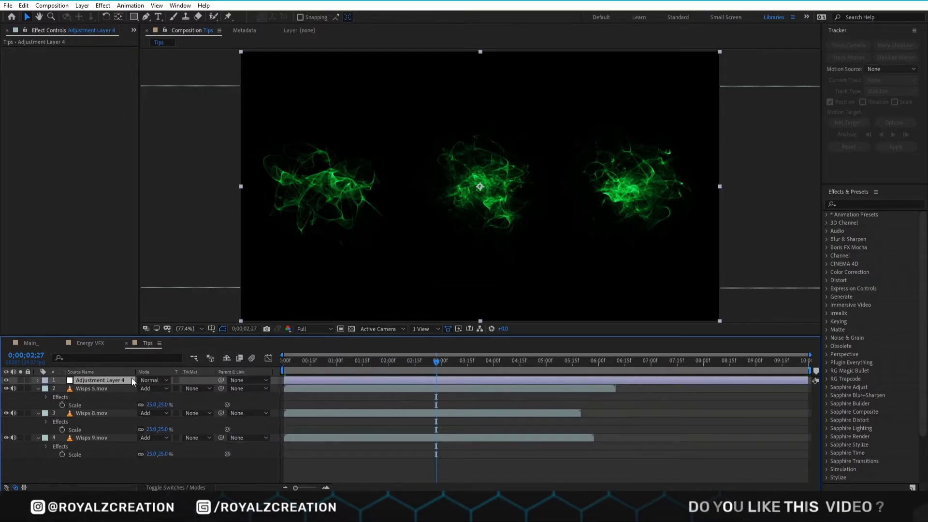
# Apply the Layer Control and VC Color Vibrance effects to the new adjustment layer.
pyautogui.click(856, 204)
pyautogui.write('layer')
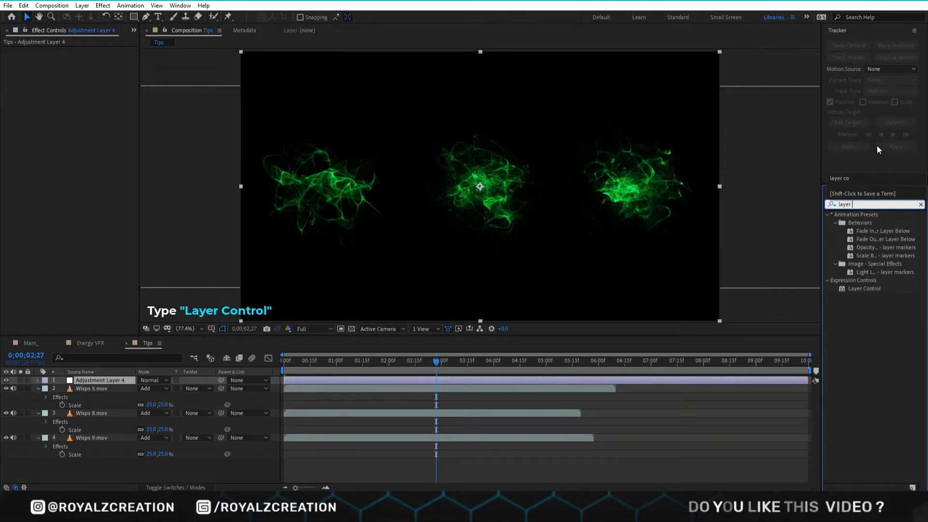
pyautogui.doubleClick(865, 288)
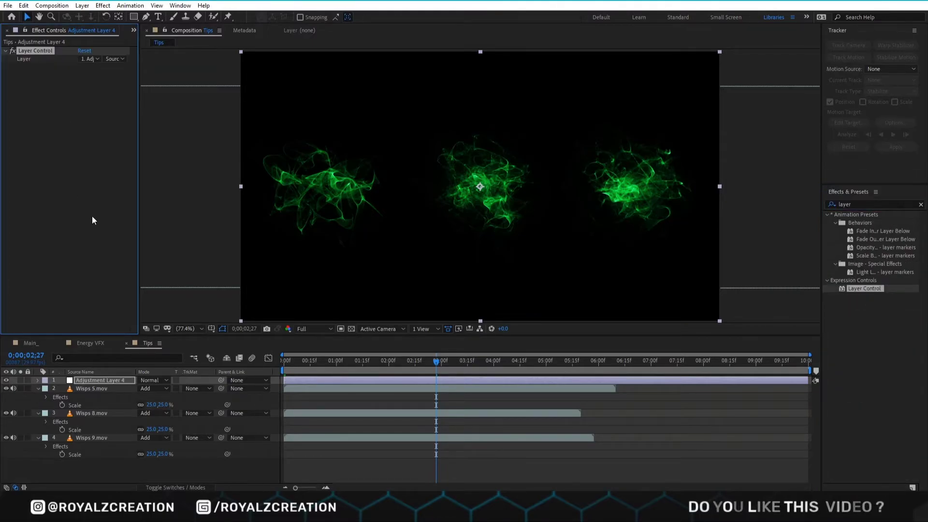
pyautogui.click(857, 203)
pyautogui.hotkey('ctrl', 'a')
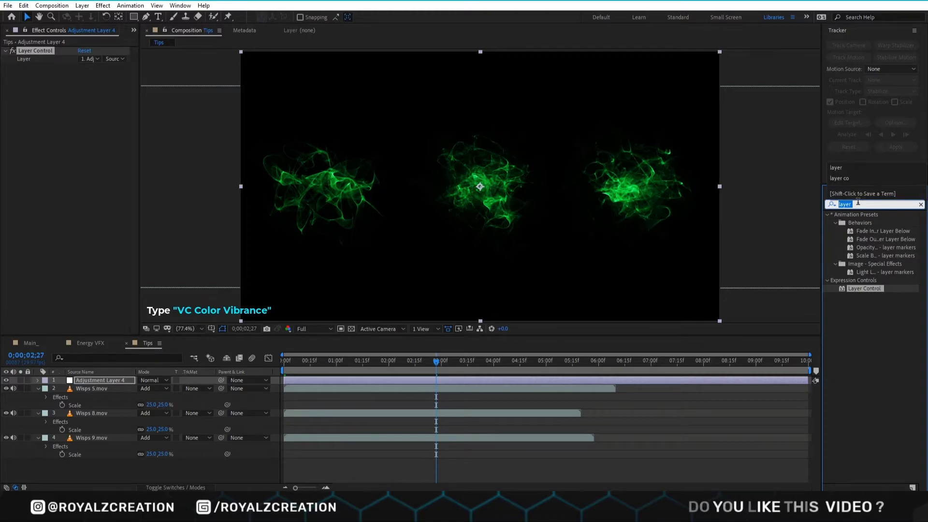
pyautogui.write('vc')
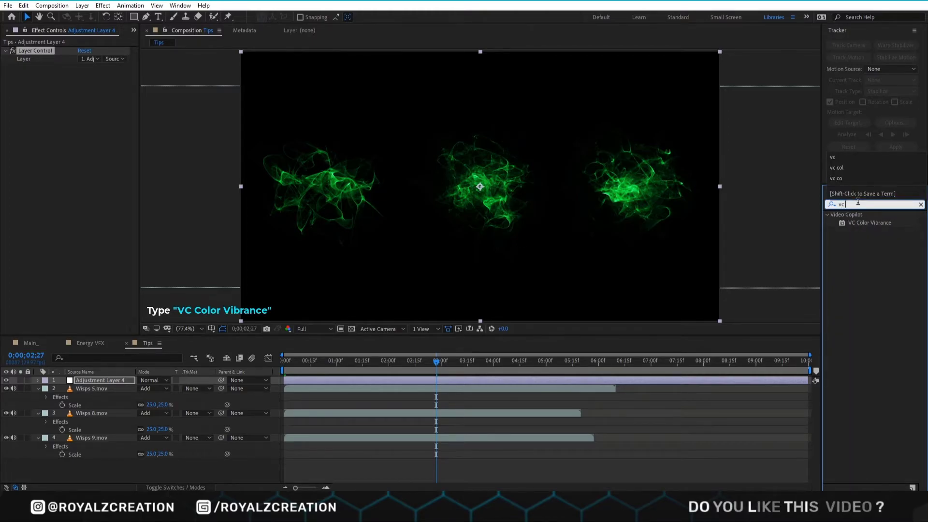
pyautogui.moveTo(870, 223); pyautogui.dragTo(101, 111)
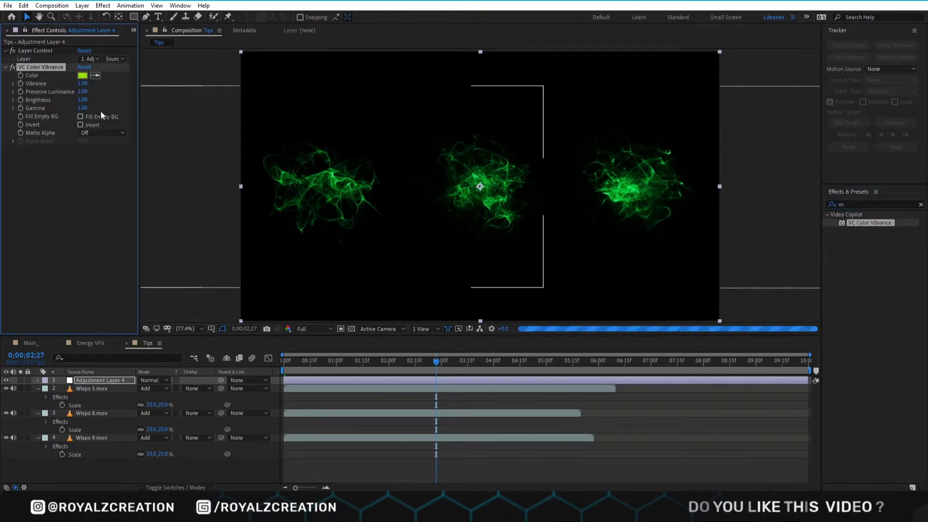
# Give the adjustment layer's VC Color Vibrance color the expression effect("Layer Control")("Layer").effect("VC Color Vibrance")(1).
pyautogui.click(37, 379)
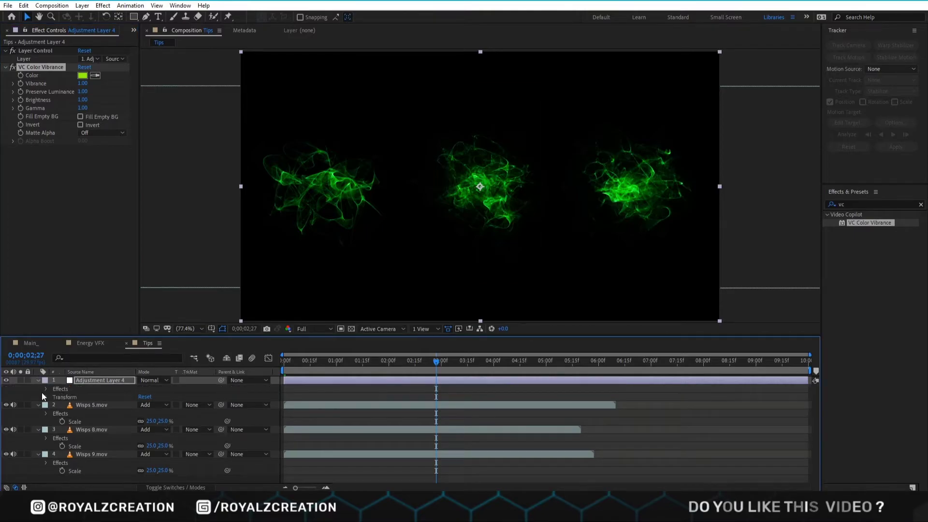
pyautogui.click(46, 388)
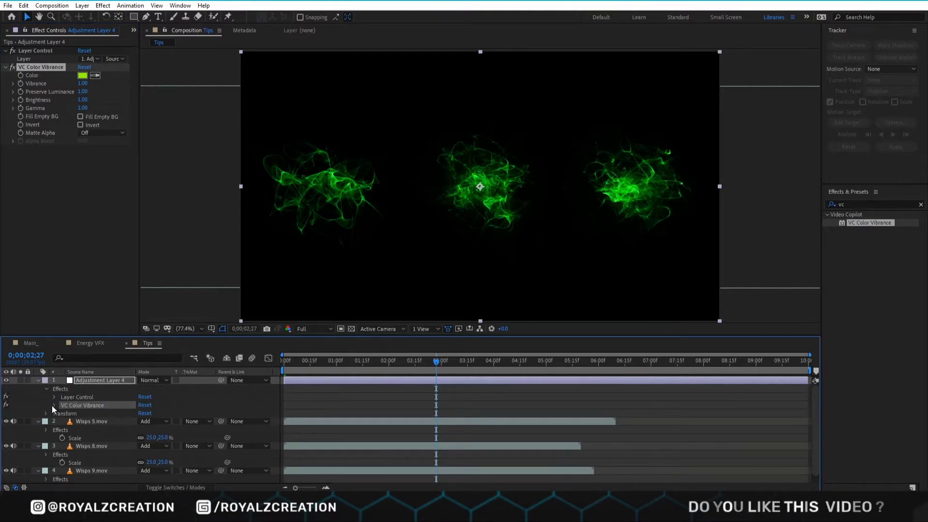
pyautogui.click(52, 405)
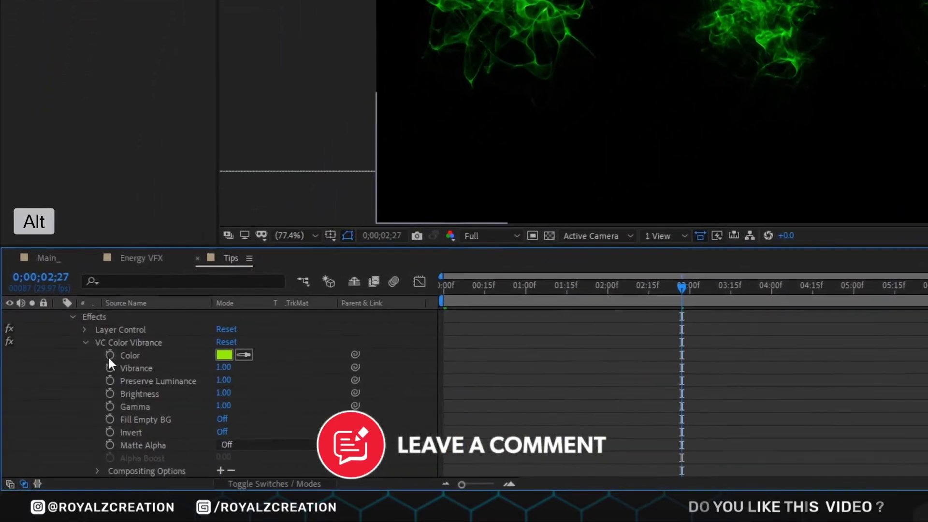
pyautogui.keyDown('alt'); pyautogui.click(70, 405); pyautogui.keyUp('alt')
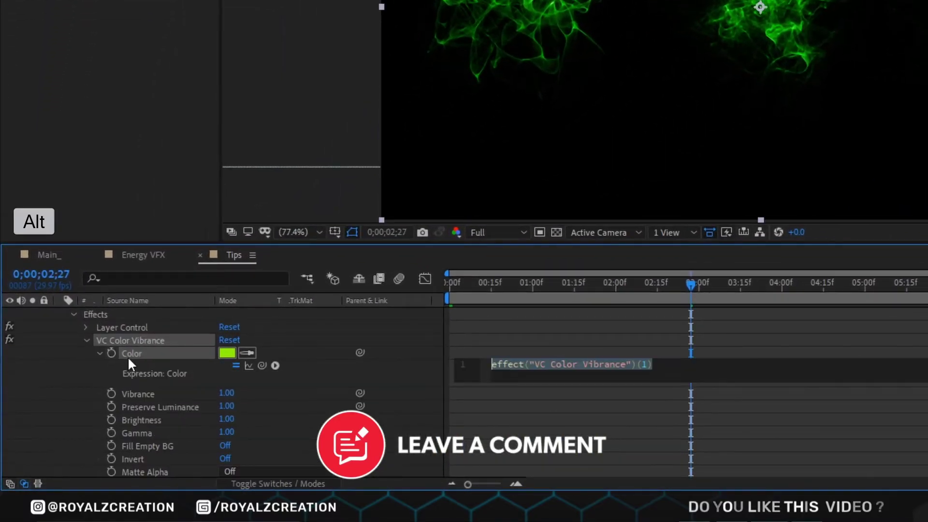
pyautogui.click(509, 366)
pyautogui.click(493, 365)
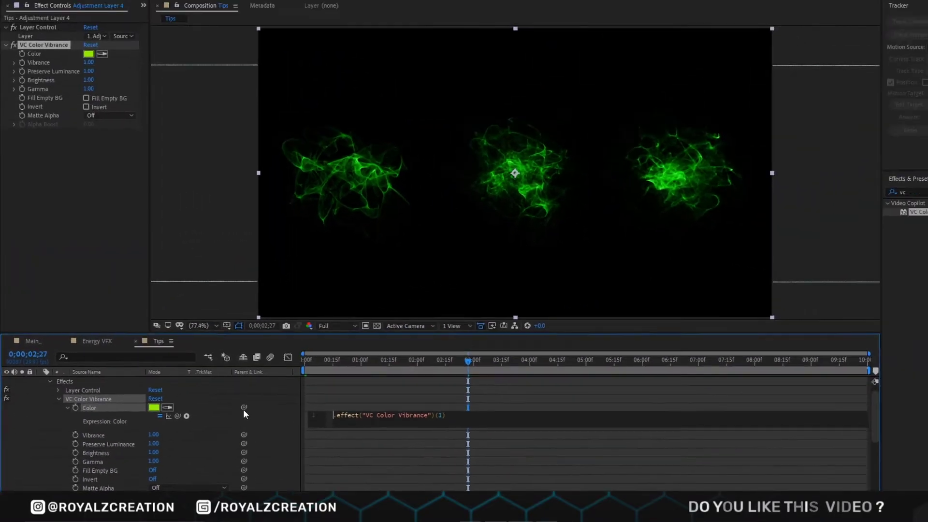
pyautogui.moveTo(360, 352); pyautogui.dragTo(30, 59)
pyautogui.click(430, 396)
pyautogui.scroll(1, 115, 401)
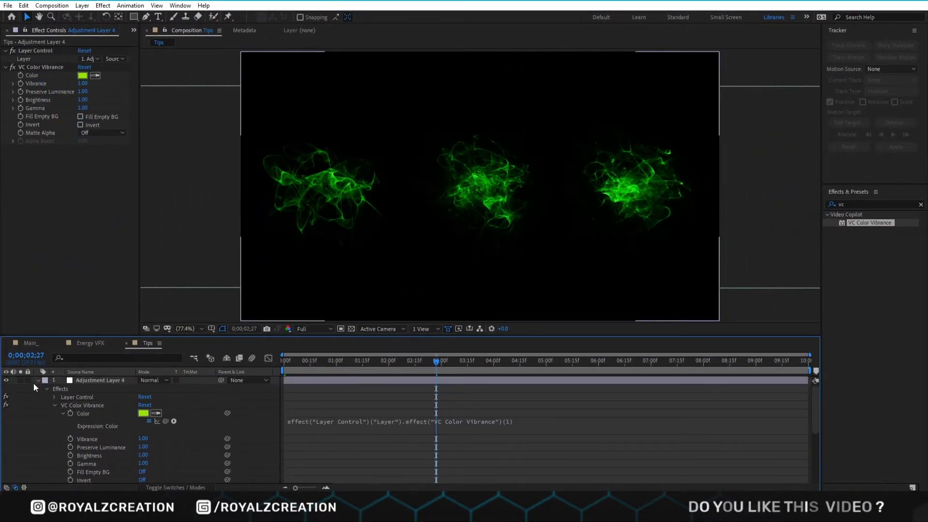
pyautogui.click(36, 381)
# Delete VC Color Vibrance from Wisps 5.mov and Wisps 8.mov, and select the same effect on Wisps 9.mov.
pyautogui.click(106, 390)
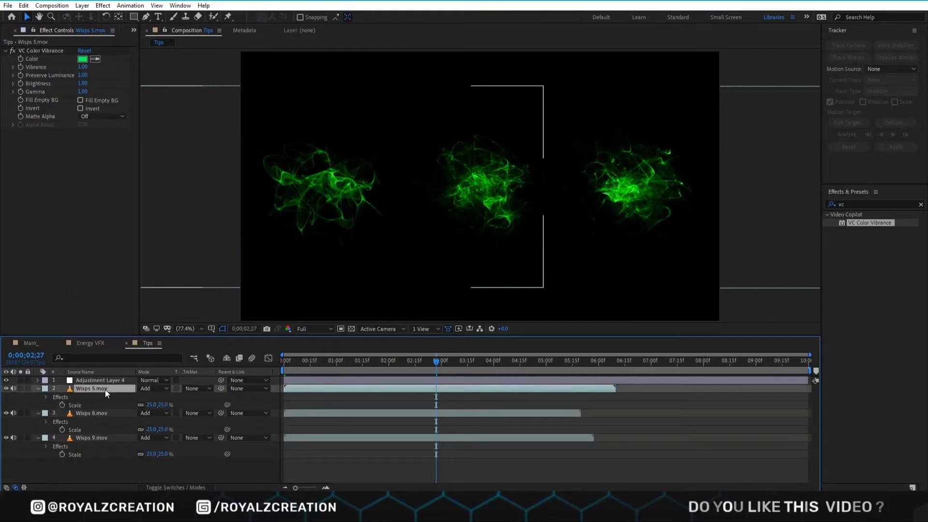
pyautogui.click(51, 50)
pyautogui.press('Delete')
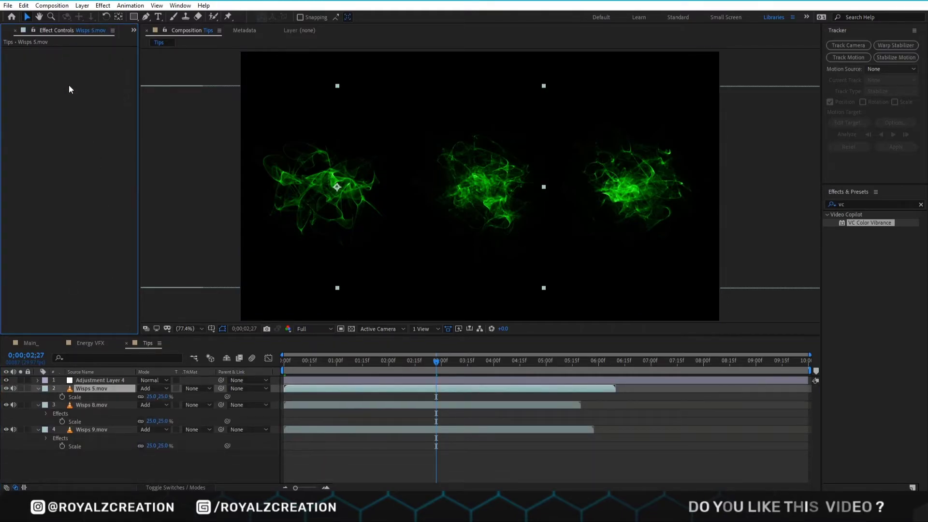
pyautogui.click(108, 404)
pyautogui.click(54, 51)
pyautogui.press('Delete')
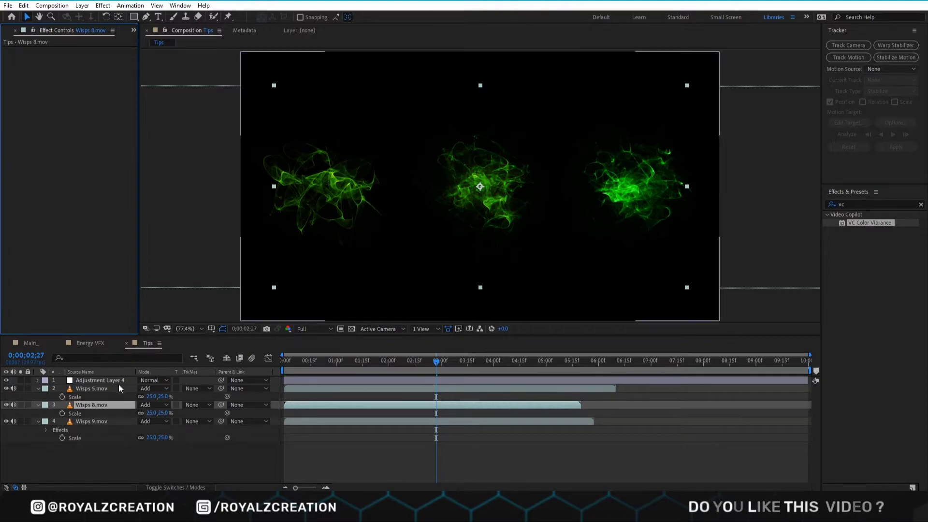
pyautogui.click(106, 421)
pyautogui.click(57, 50)
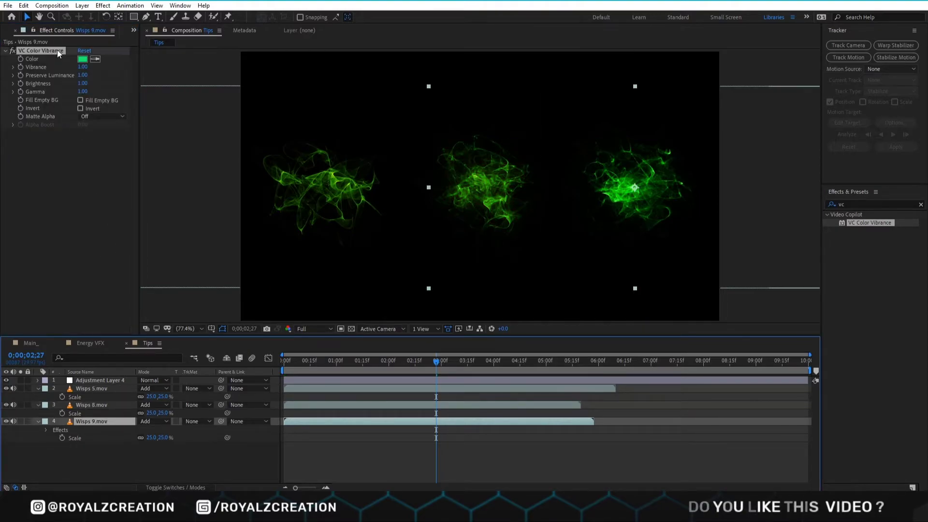
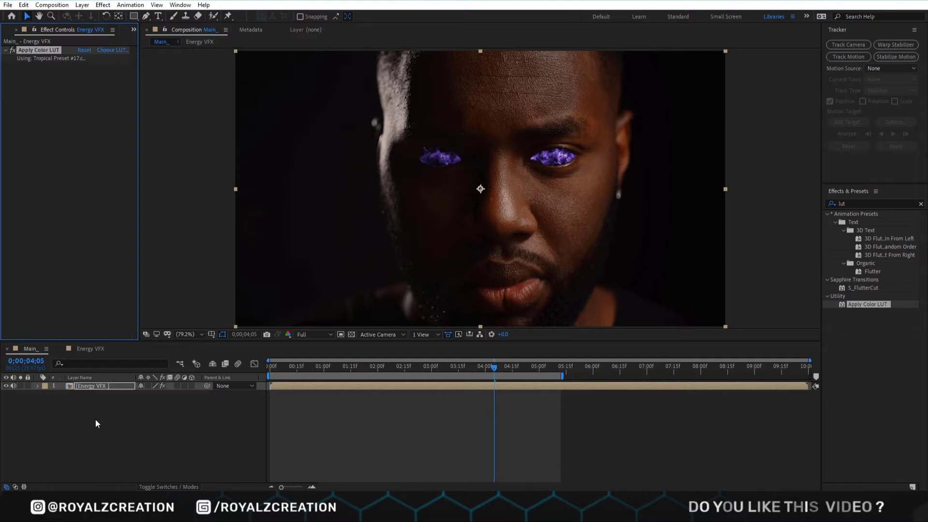
# Create an orange-red solid named Soft Layer with color FF2D03 above Energy VFX in the Main_ composition.
pyautogui.rightClick(95, 419)
pyautogui.moveTo(134, 314)
pyautogui.click(238, 339)
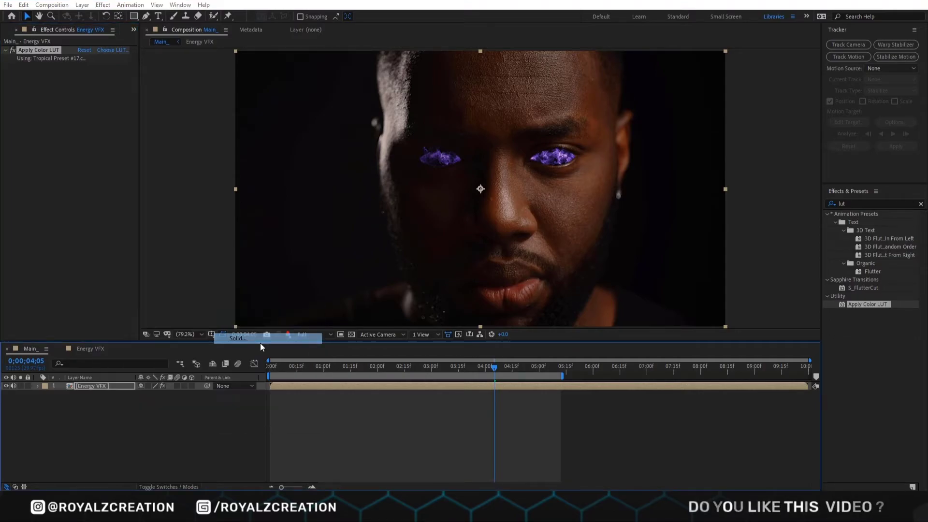
pyautogui.click(457, 304)
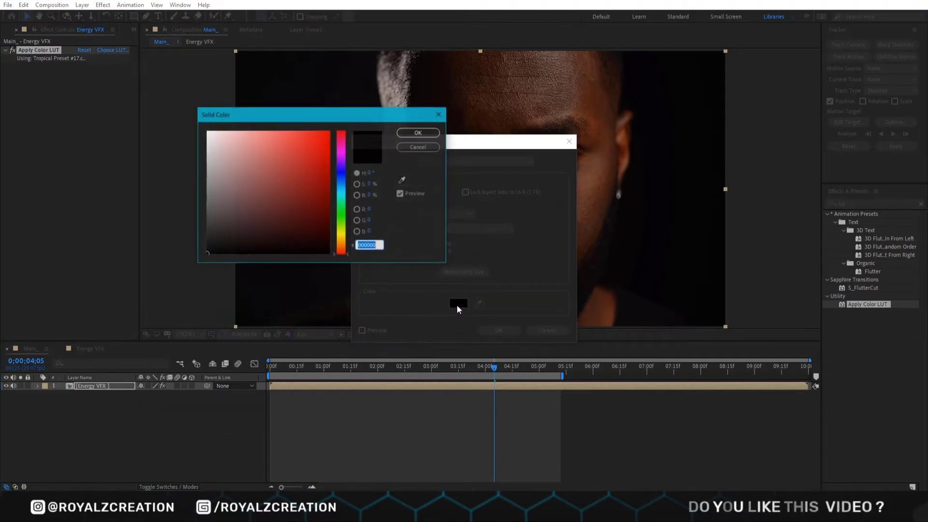
pyautogui.click(322, 129)
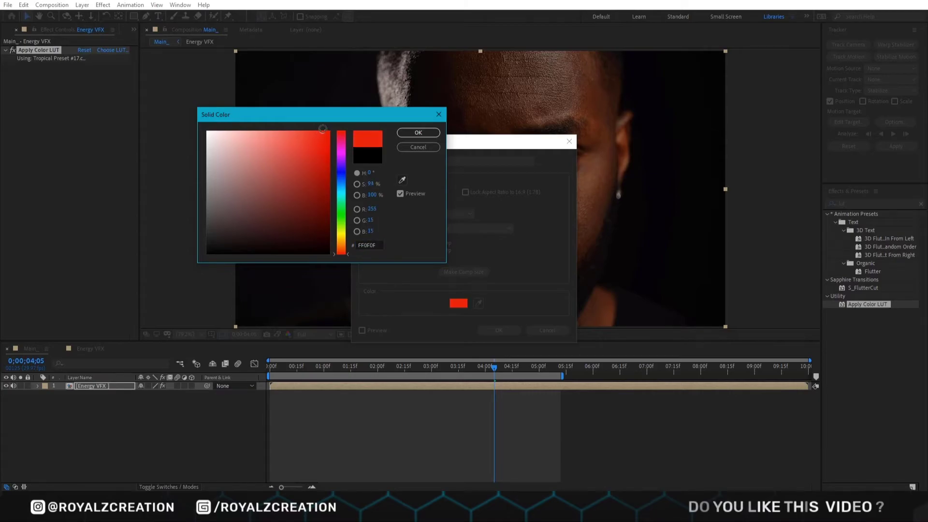
pyautogui.click(372, 244)
pyautogui.write('FF2D')
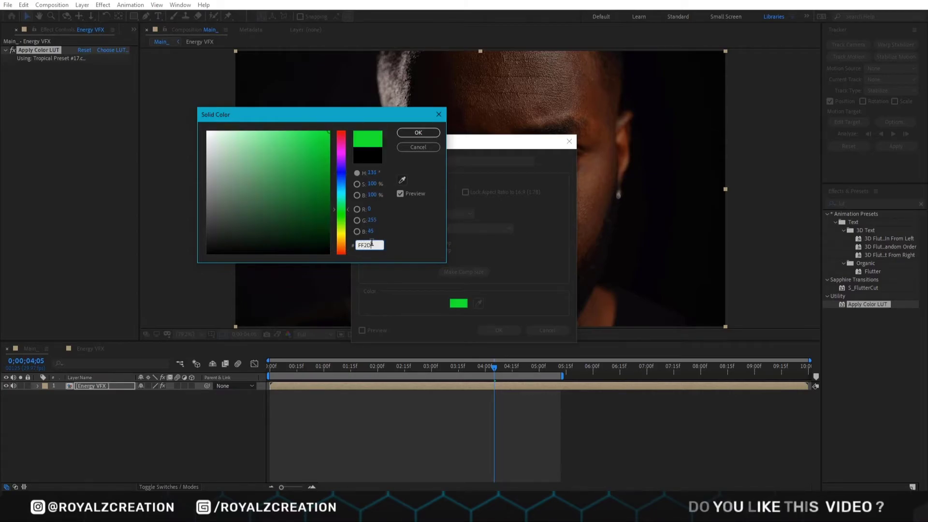
pyautogui.write('03')
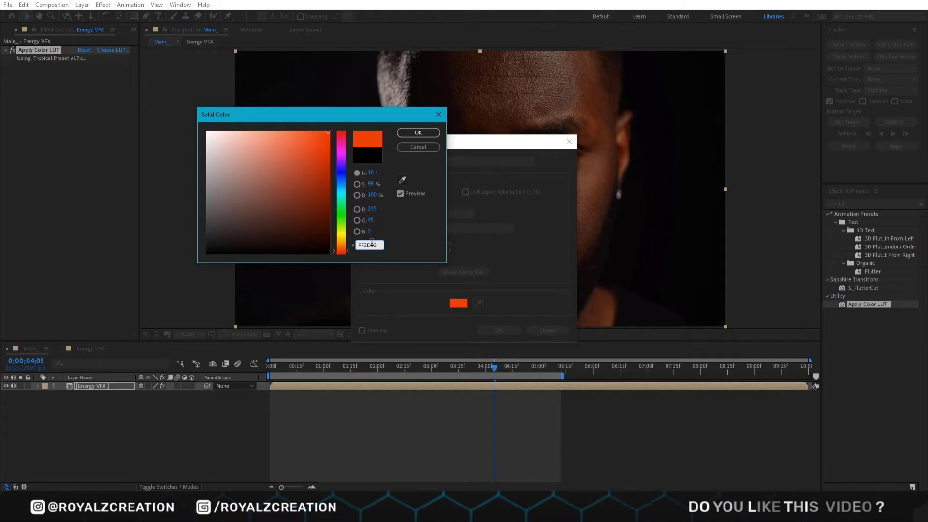
pyautogui.click(418, 133)
pyautogui.press('Return')
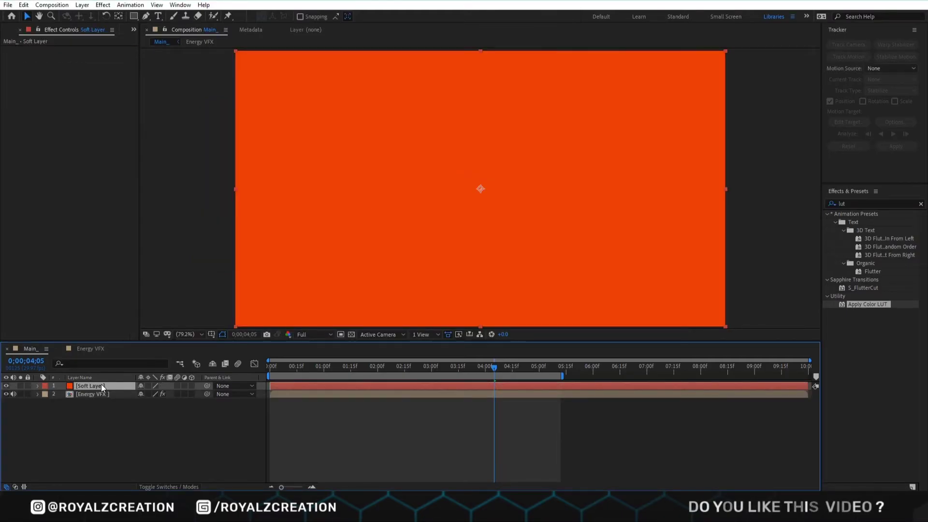
# Lower the opacity of the orange-red Soft Layer to 8%.
pyautogui.press('t')
pyautogui.click(144, 394)
pyautogui.write('30')
pyautogui.press('Return')
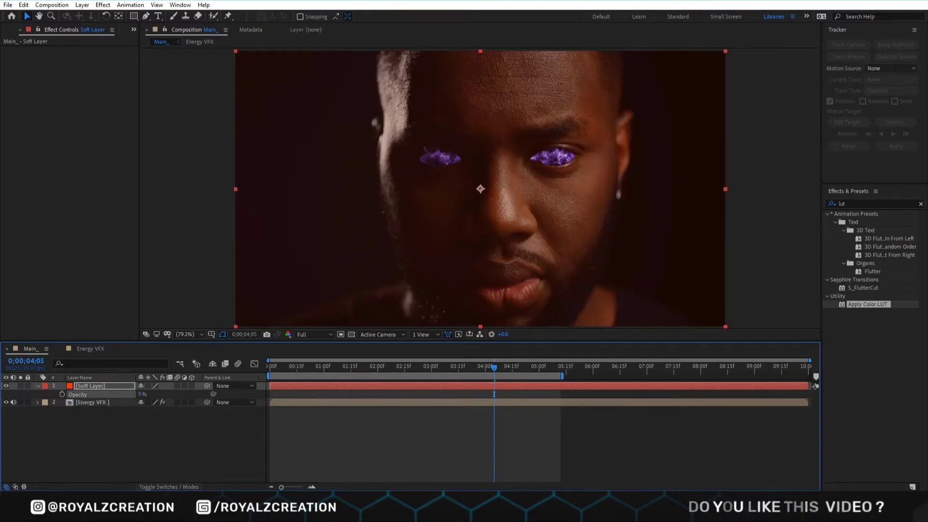
# Set the blending mode of the orange-red Soft Layer to Soft Light.
pyautogui.click(169, 487)
pyautogui.click(154, 385)
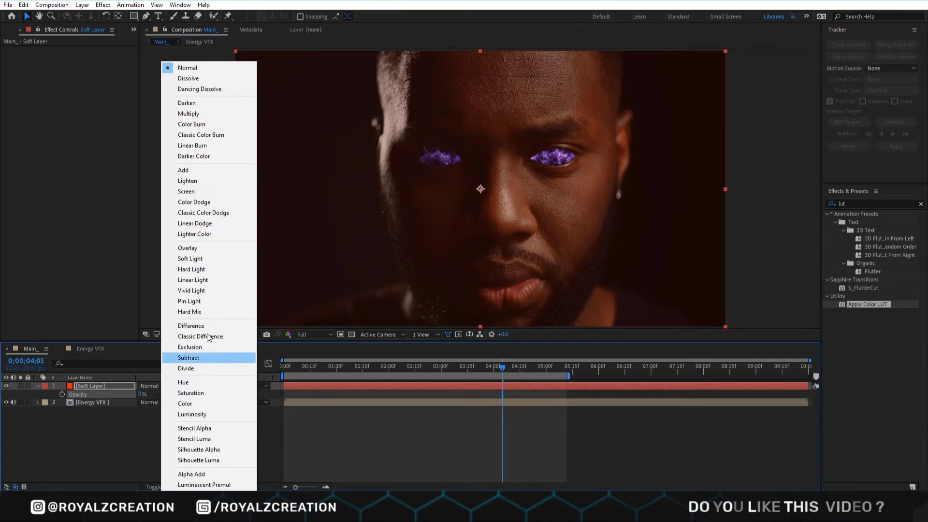
pyautogui.click(198, 259)
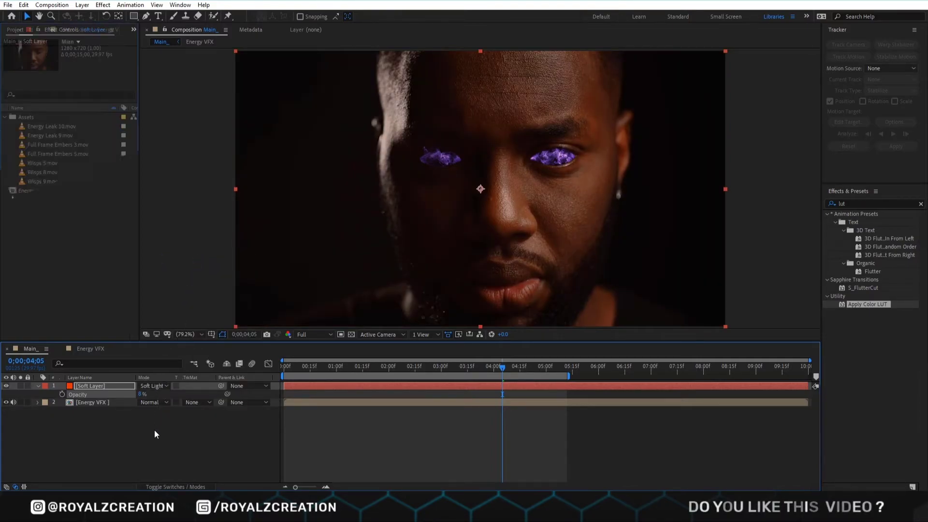
pyautogui.click(154, 430)
# Add Full Frame Embers 3.mov as the top layer of Main_, scaled to 50% with the Screen blending mode.
pyautogui.moveTo(66, 145); pyautogui.dragTo(103, 383)
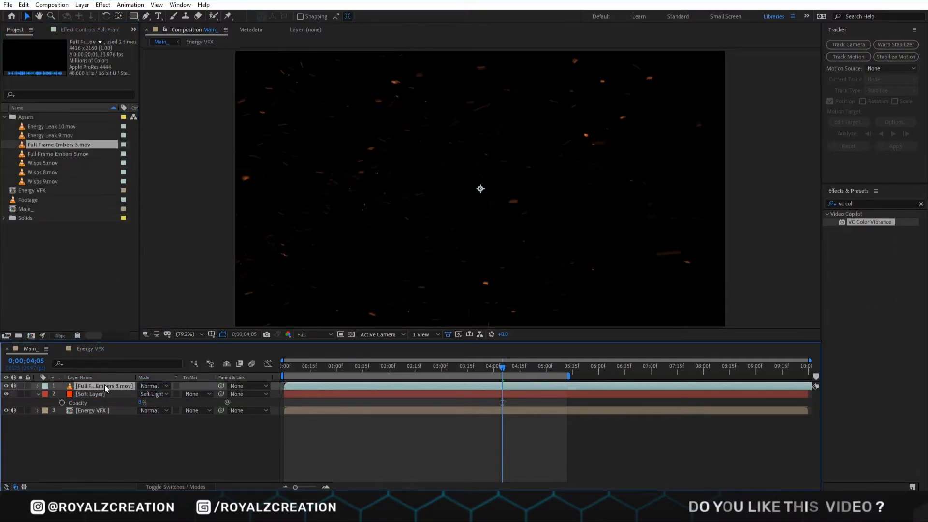
pyautogui.press('s')
pyautogui.click(153, 394)
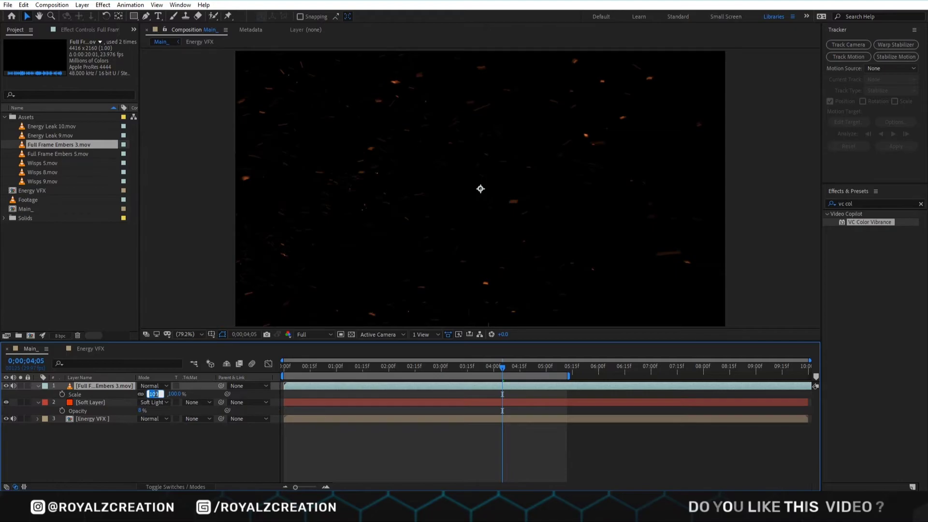
pyautogui.write('50')
pyautogui.press('Return')
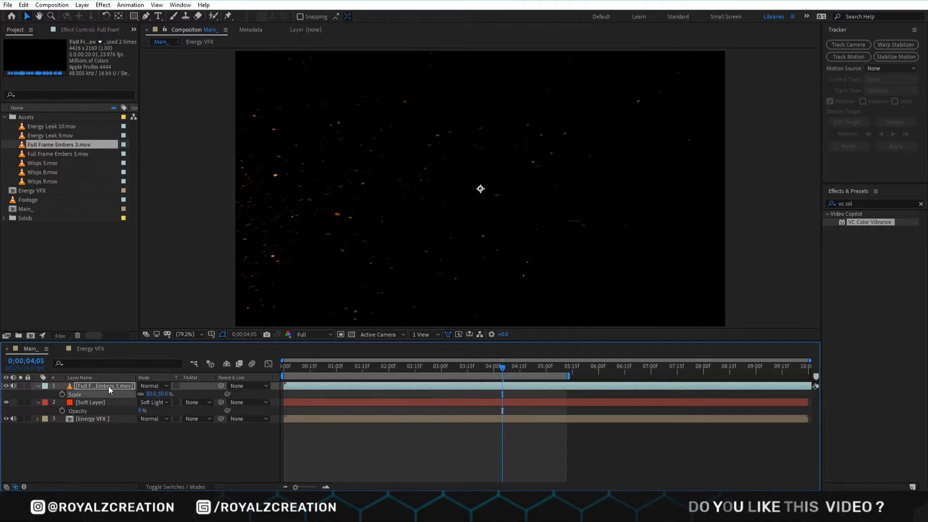
pyautogui.click(154, 386)
pyautogui.click(209, 192)
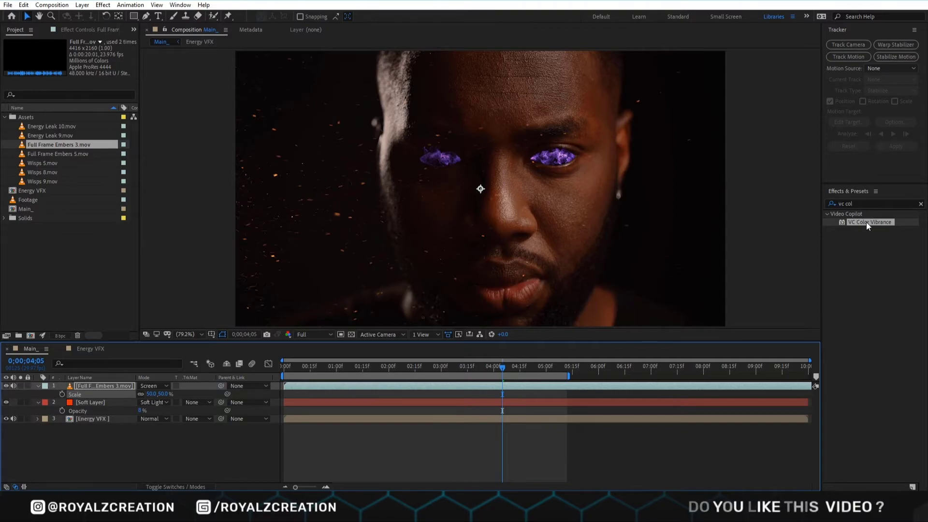
# Apply VC Color Vibrance to the Full Frame Embers 3.mov layer with color 3C00FF.
pyautogui.click(78, 29)
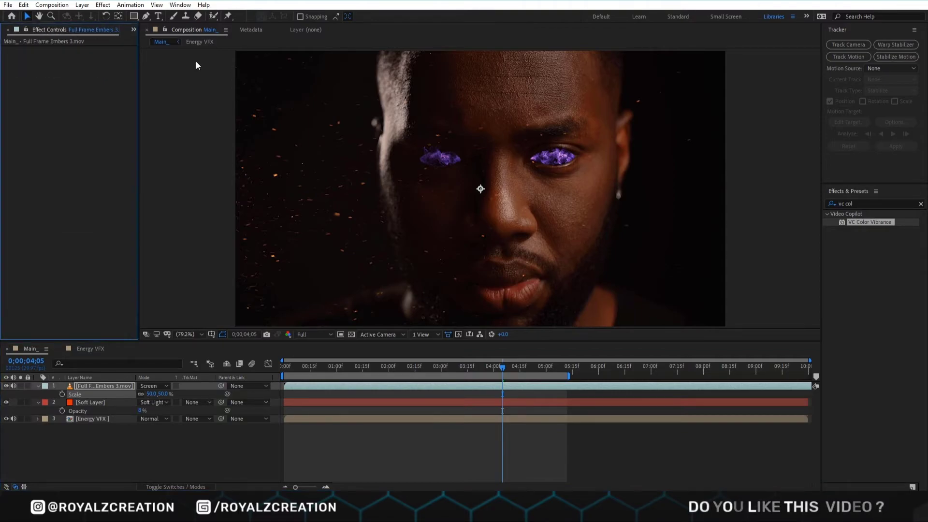
pyautogui.doubleClick(870, 222)
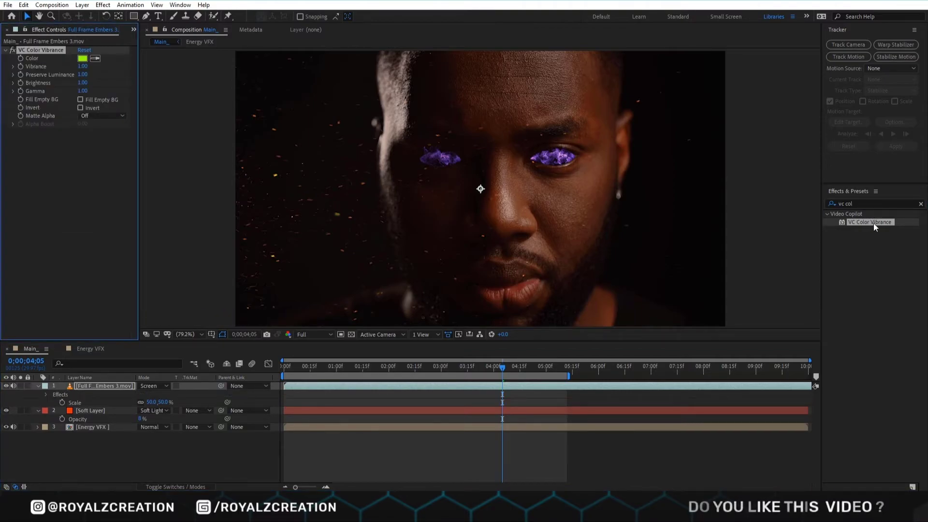
pyautogui.click(83, 58)
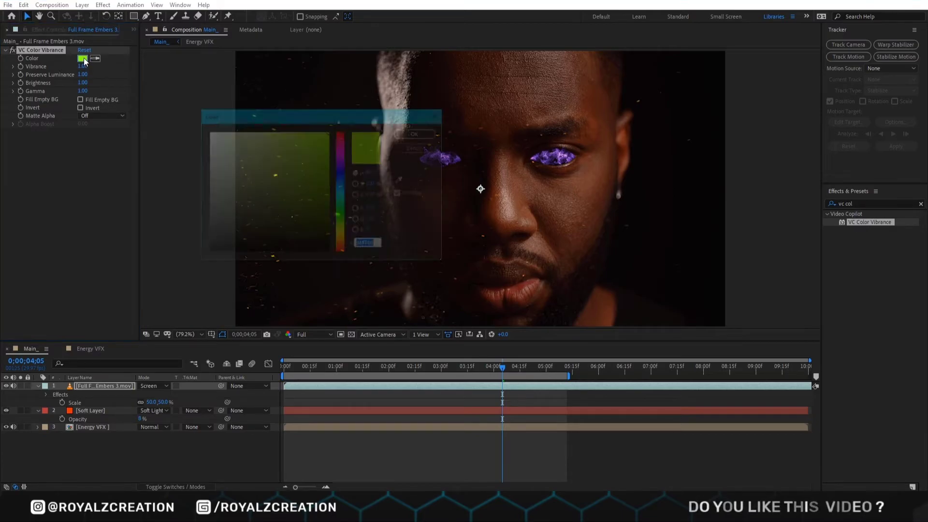
pyautogui.write('3C000')
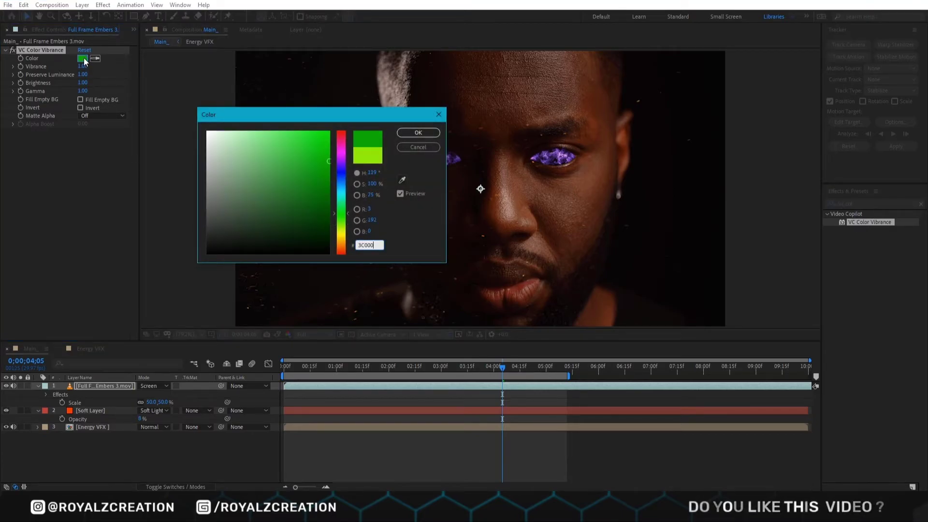
pyautogui.write('FF')
pyautogui.press('Return')
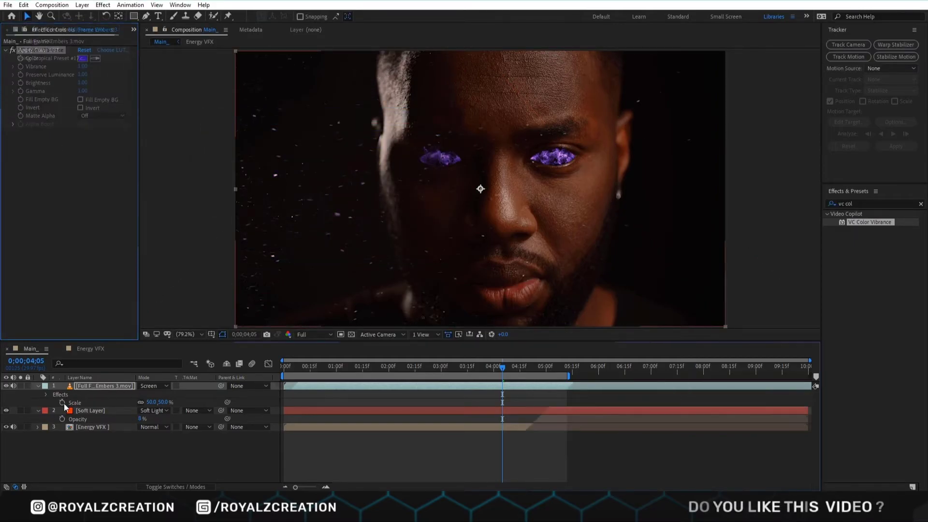
# Create an adjustment layer directly above the Energy VFX layer in Main_.
pyautogui.click(96, 410)
pyautogui.click(100, 419)
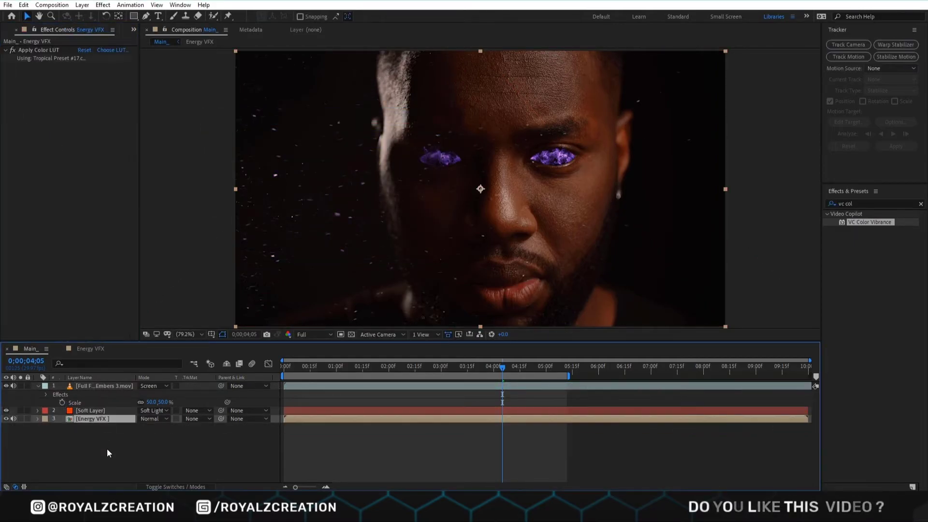
pyautogui.rightClick(105, 451)
pyautogui.moveTo(143, 346)
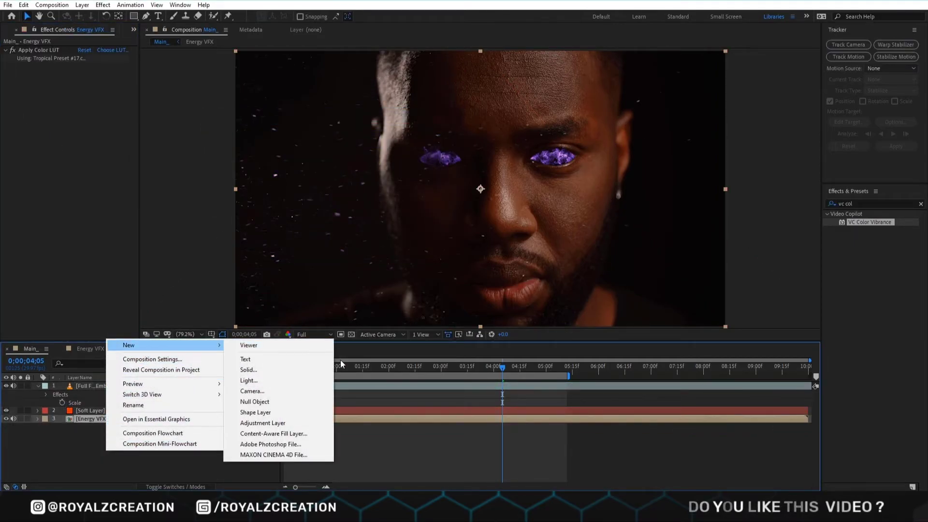
pyautogui.click(290, 422)
# Move the Apply Color LUT effect from the Energy VFX layer to Adjustment Layer 3.
pyautogui.hotkey('ctrl', 'x')
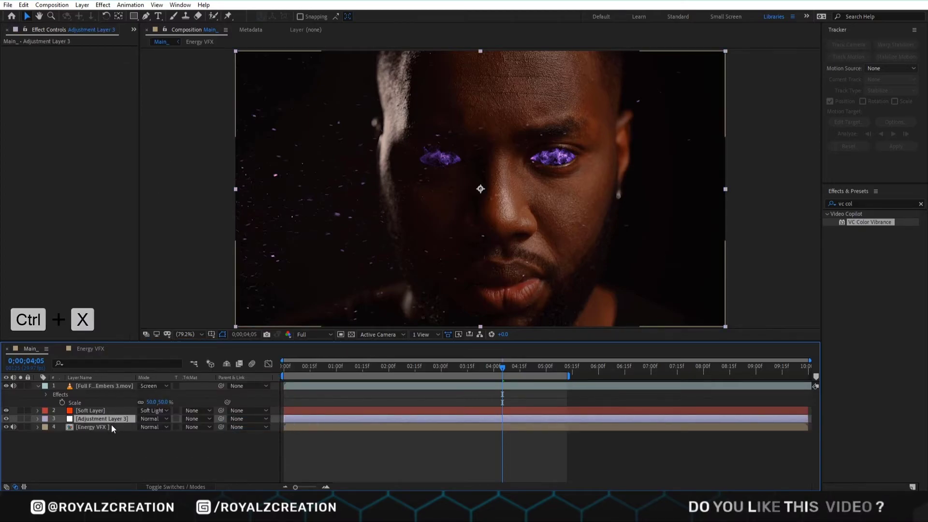
pyautogui.click(111, 426)
pyautogui.click(54, 49)
pyautogui.hotkey('ctrl', 'x')
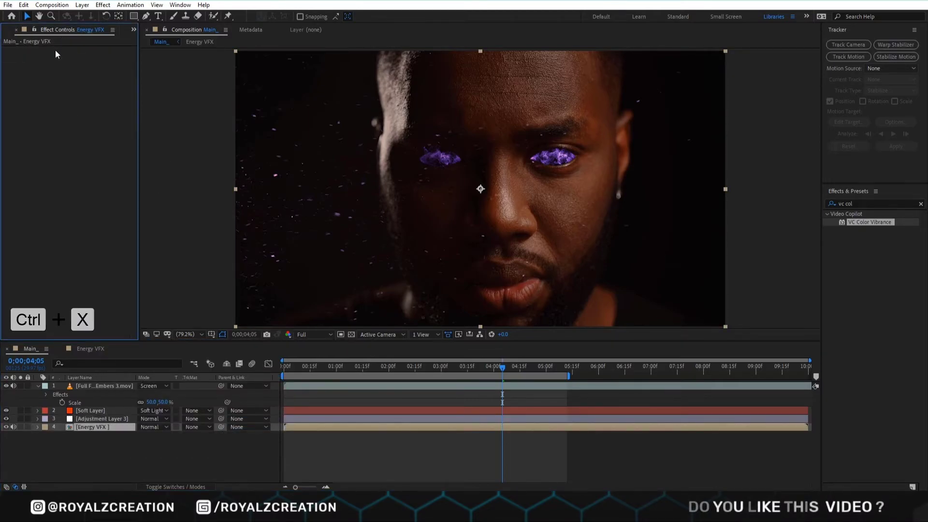
pyautogui.click(120, 419)
pyautogui.hotkey('ctrl', 'v')
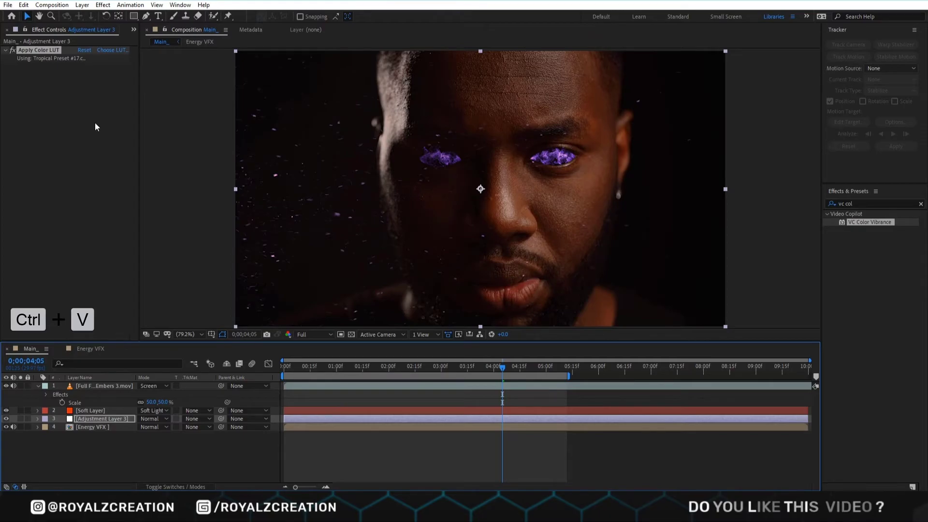
# Turn off Apply Color LUT on Adjustment Layer 3 and add the Lumetri Color effect to it.
pyautogui.click(73, 81)
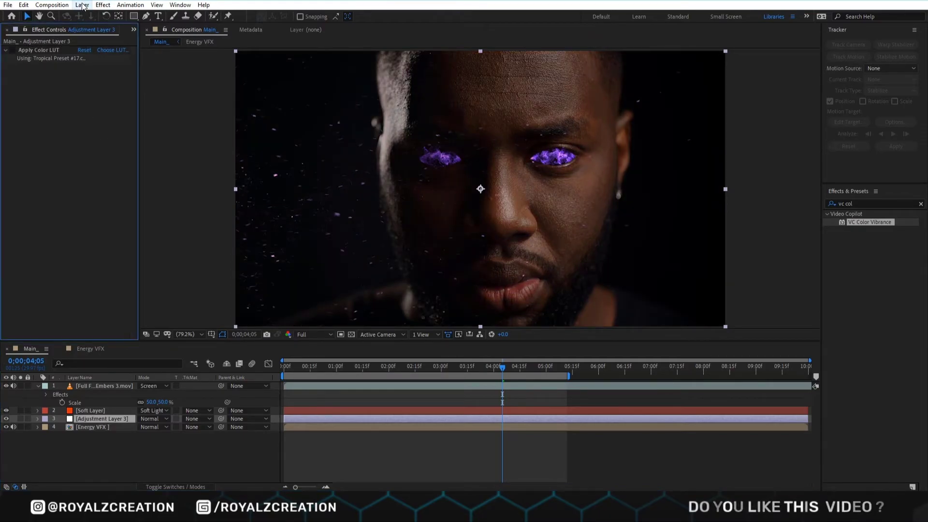
pyautogui.click(118, 4)
pyautogui.click(103, 5)
pyautogui.click(103, 4)
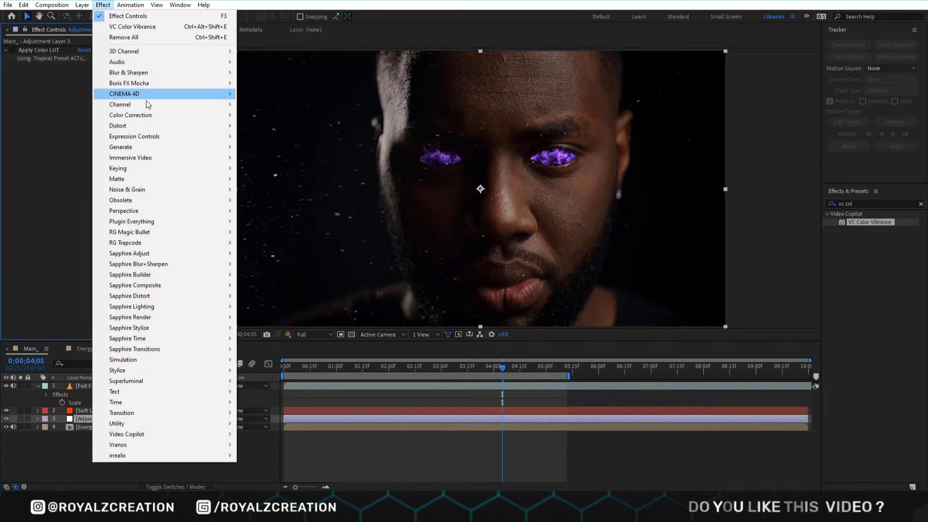
pyautogui.moveTo(145, 115)
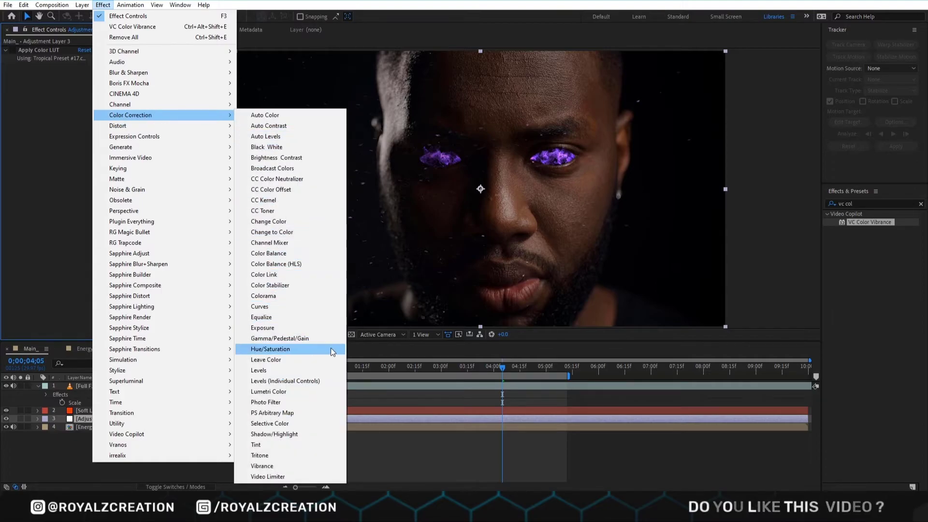
pyautogui.click(290, 391)
# Set Lumetri Color's creative Vibrance to 90 and raise its Saturation on Adjustment Layer 3.
pyautogui.click(13, 83)
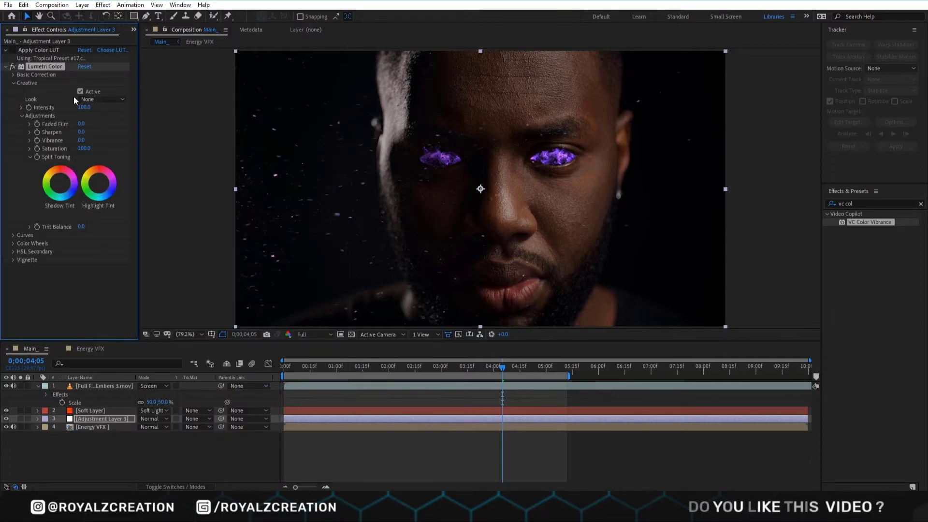
pyautogui.click(87, 99)
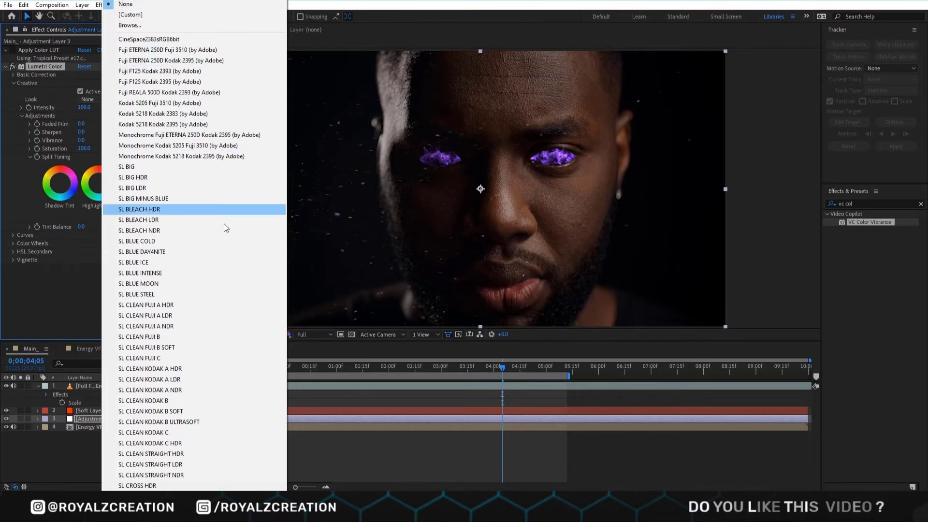
pyautogui.click(84, 157)
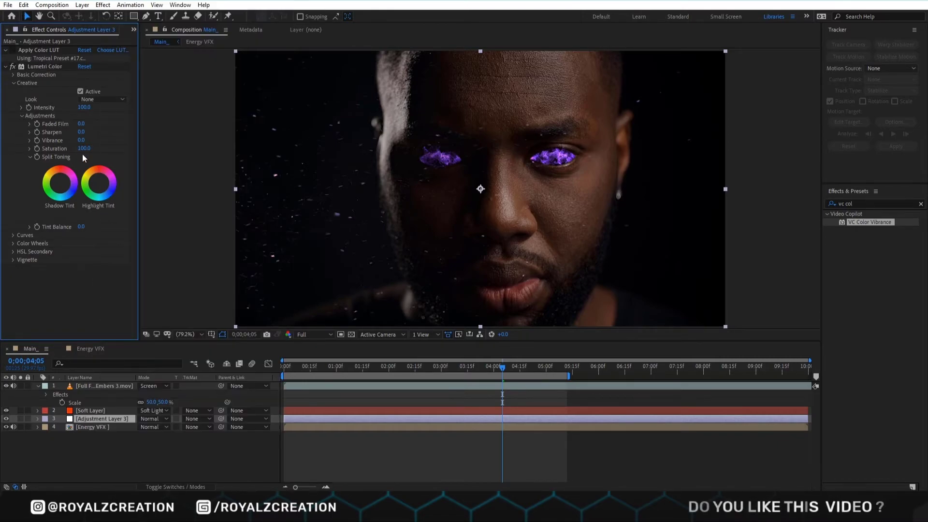
pyautogui.click(83, 141)
pyautogui.write('90')
pyautogui.click(95, 155)
pyautogui.click(86, 148)
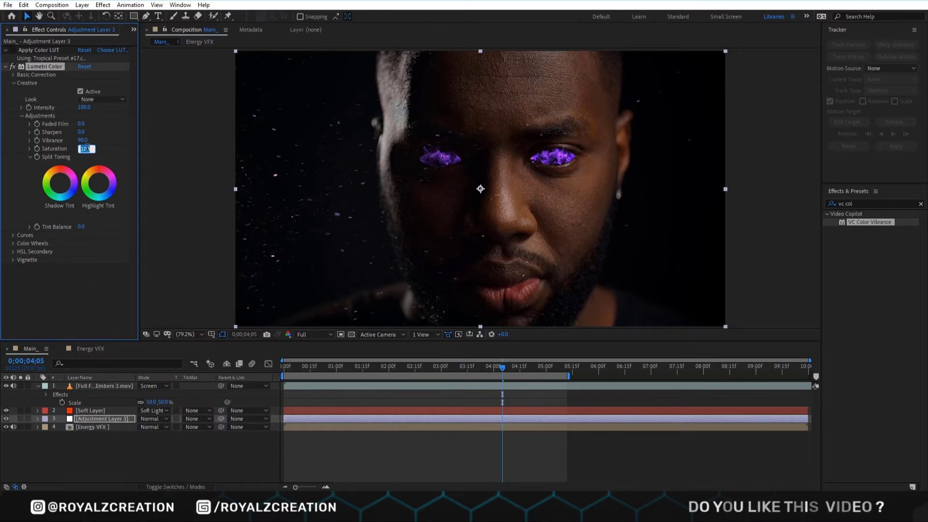
pyautogui.press('Return')
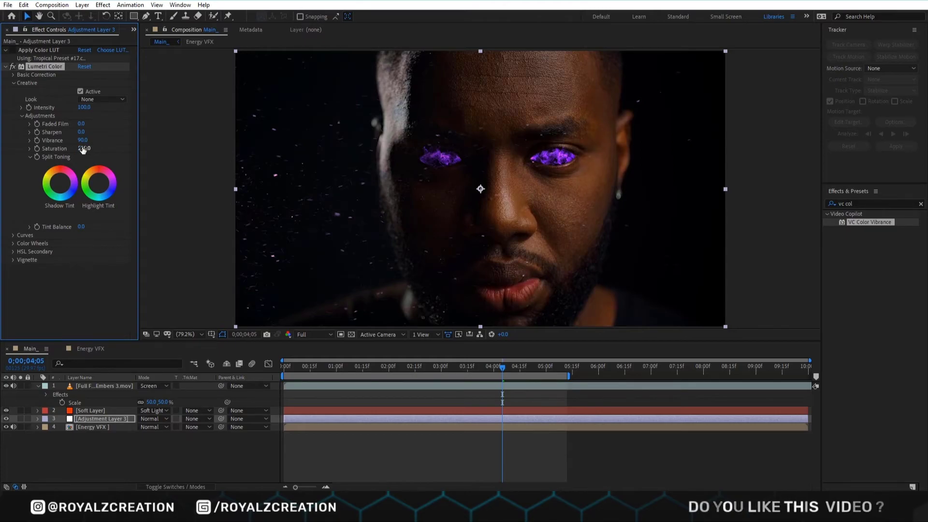
# Turn off Lumetri Color and apply the Magic Bullet Looks effect to Adjustment Layer 3.
pyautogui.click(6, 67)
pyautogui.click(870, 204)
pyautogui.write('looks')
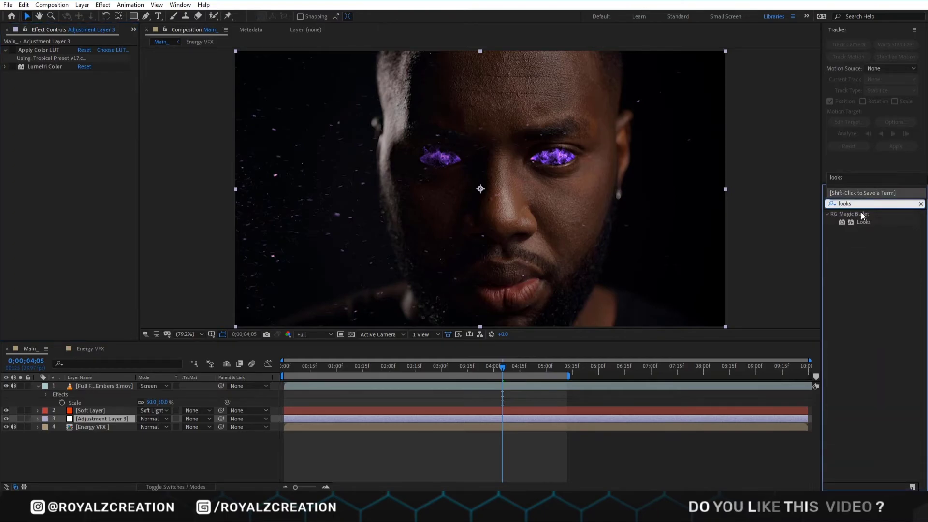
pyautogui.doubleClick(863, 222)
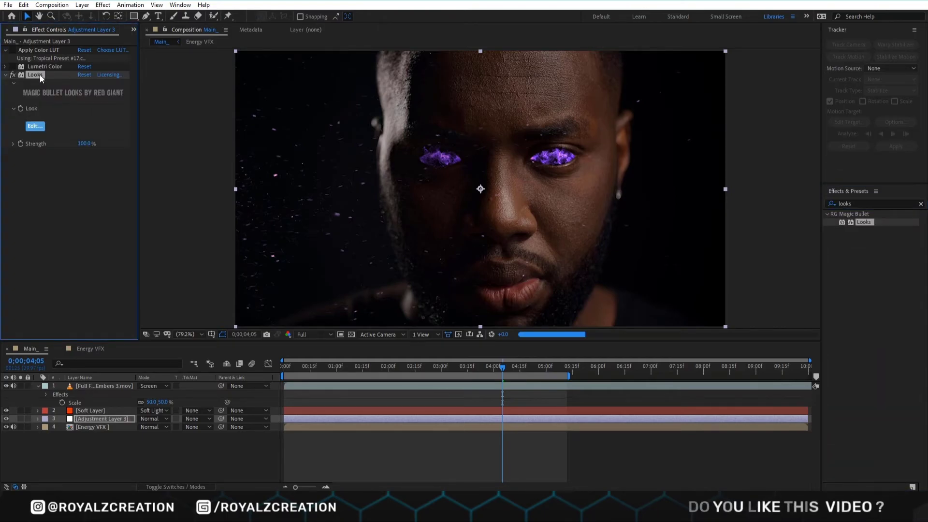
# Try the Emeraldaze look from Color Play in the Looks editor and browse the Indie presets.
pyautogui.click(34, 124)
pyautogui.click(36, 62)
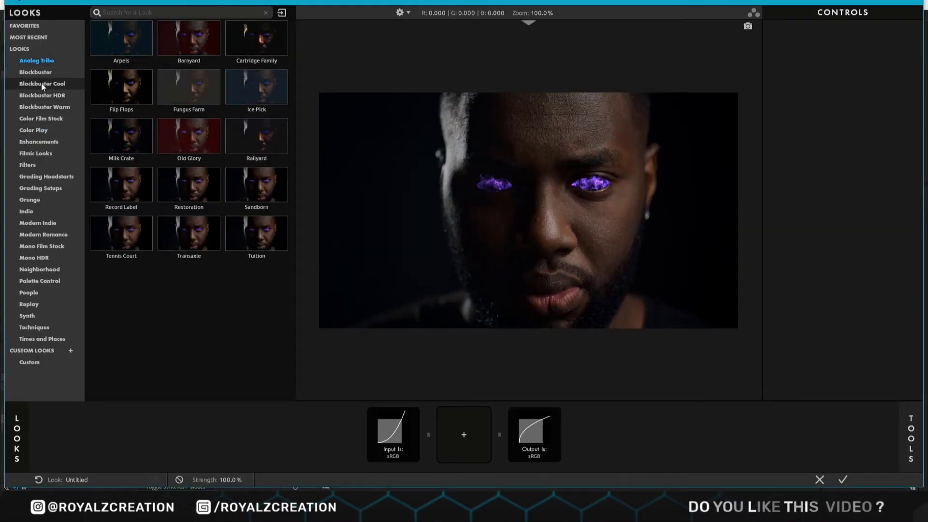
pyautogui.click(41, 83)
pyautogui.click(36, 129)
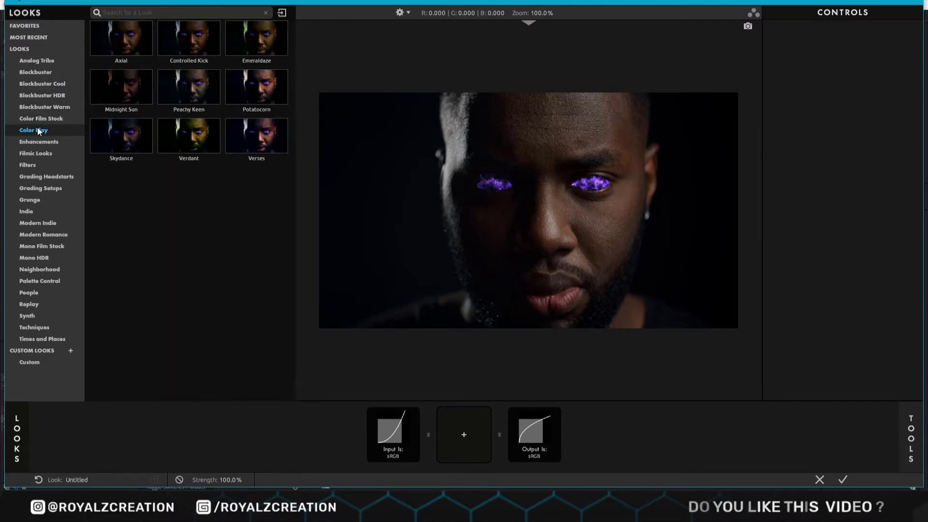
pyautogui.click(242, 36)
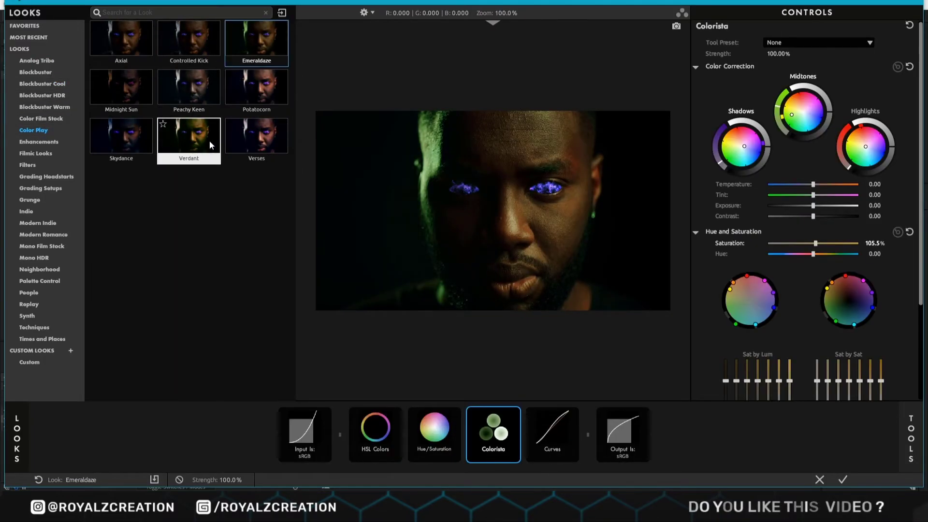
pyautogui.click(26, 211)
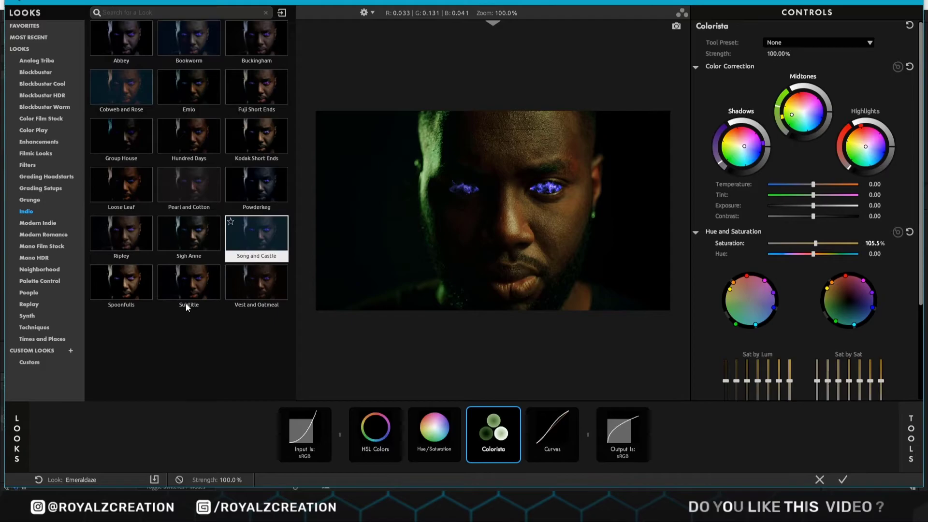
pyautogui.click(900, 444)
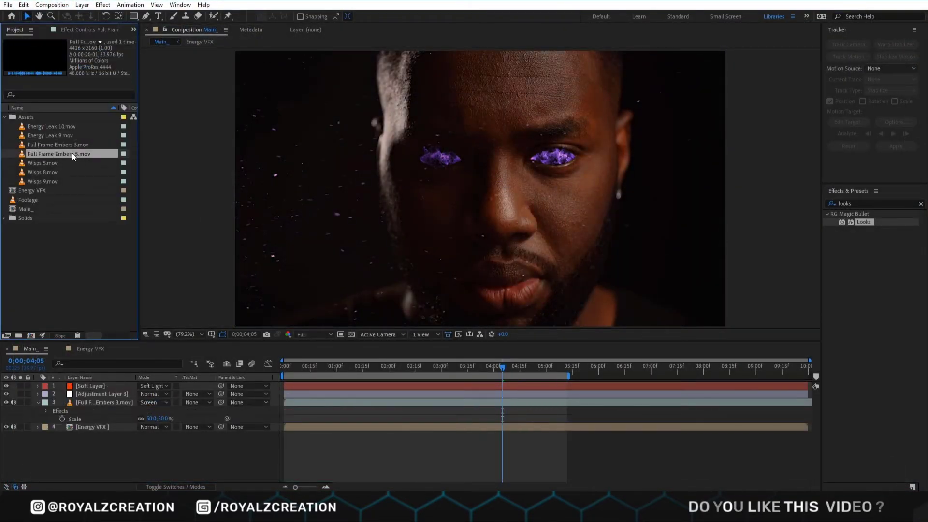
# Add Full Frame Embers 5.mov as the top layer of Main_, rotate it -180° and scale it to 40%.
pyautogui.moveTo(72, 153); pyautogui.dragTo(141, 385)
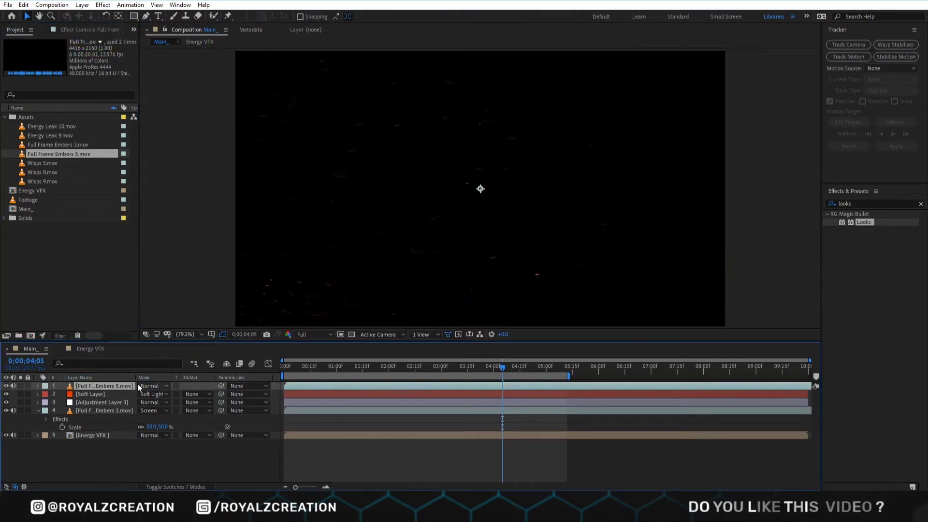
pyautogui.press('r')
pyautogui.click(150, 394)
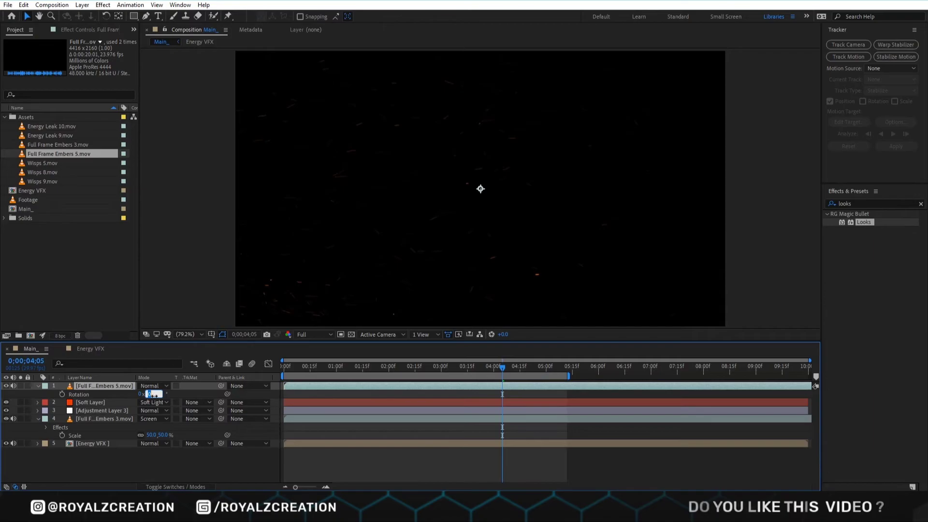
pyautogui.press('Return')
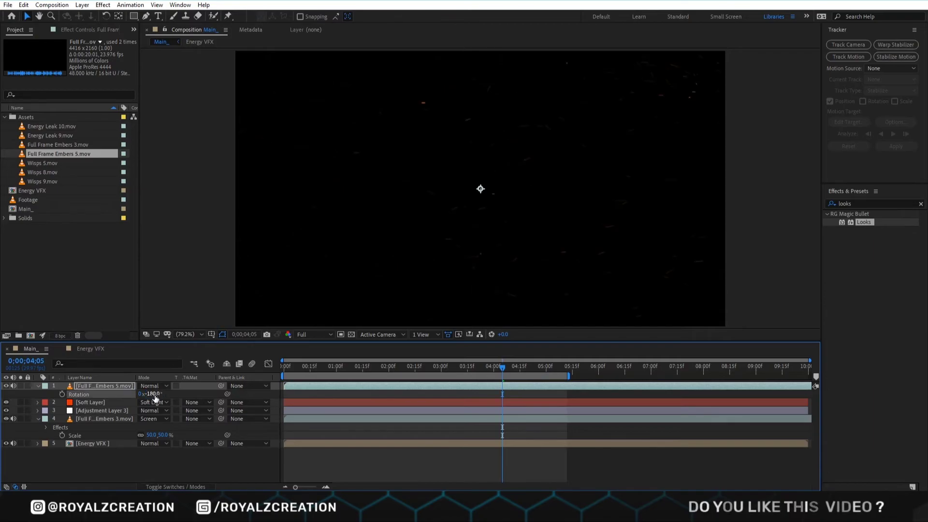
pyautogui.press('s')
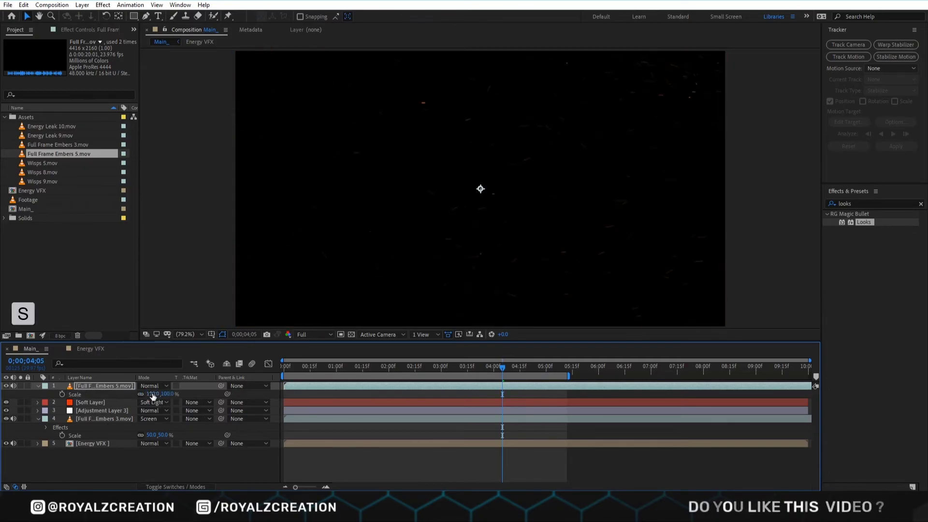
pyautogui.click(153, 394)
pyautogui.press('Return')
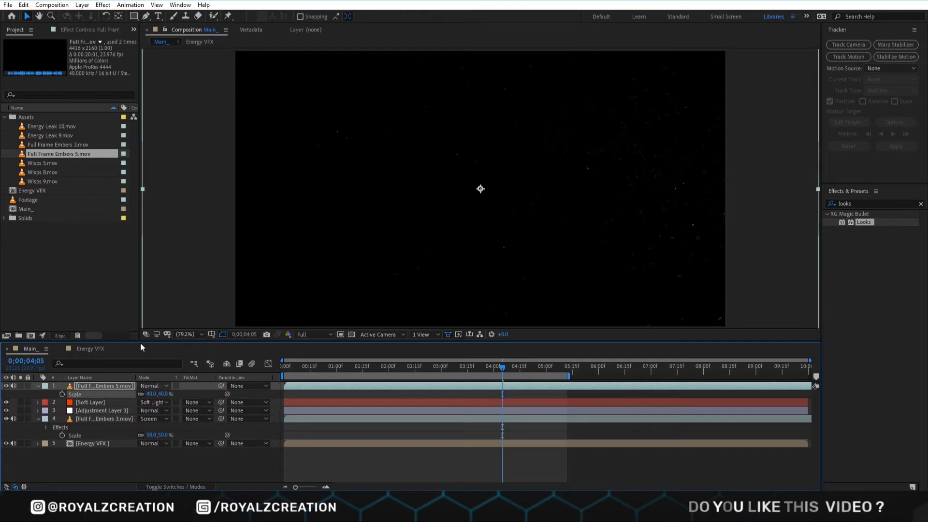
# Apply VC Color Vibrance with color 9133F3 to the Full Frame Embers 5 layer and set its blending mode to Screen.
pyautogui.click(89, 29)
pyautogui.click(108, 385)
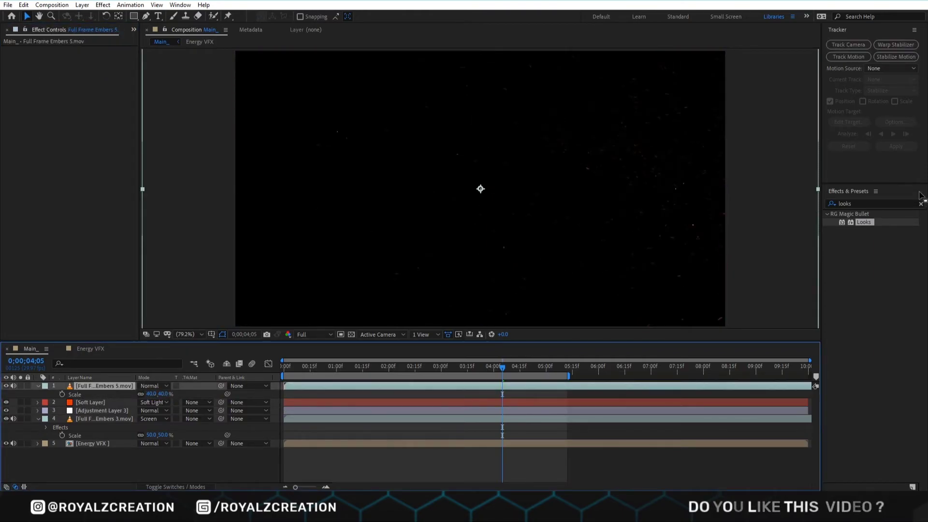
pyautogui.click(867, 203)
pyautogui.write('vc')
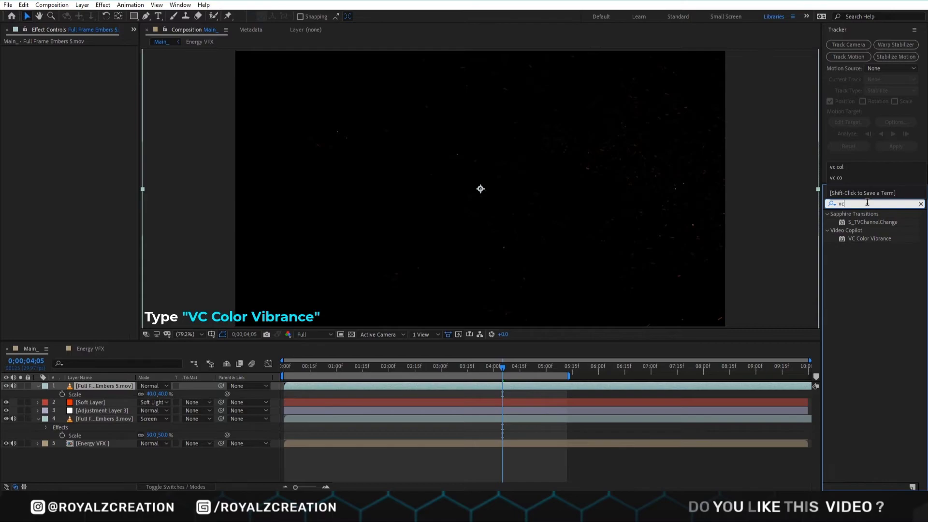
pyautogui.doubleClick(870, 238)
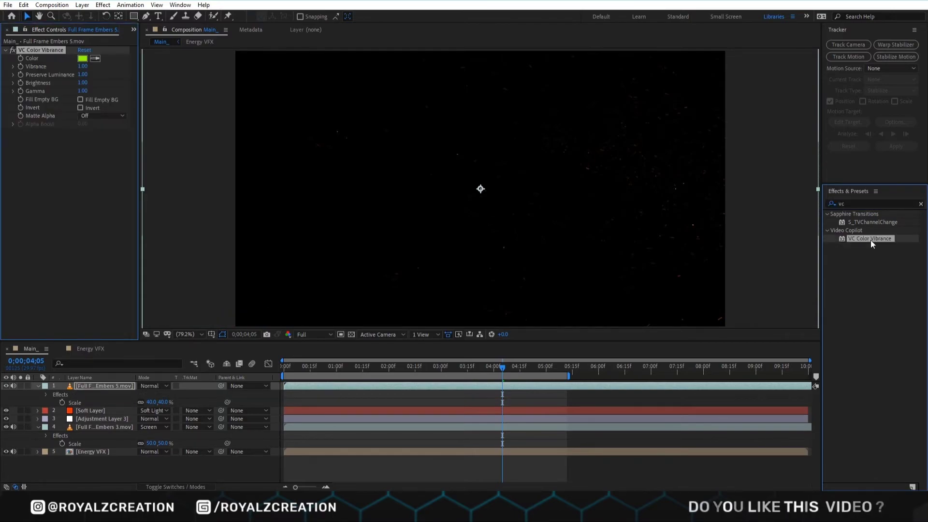
pyautogui.click(84, 59)
pyautogui.write('9133f3')
pyautogui.press('Return')
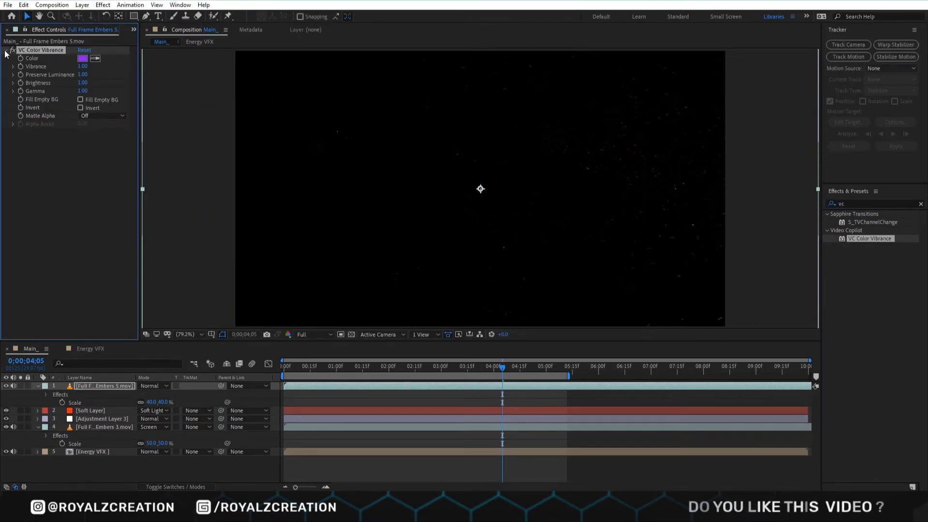
pyautogui.click(6, 50)
pyautogui.click(161, 386)
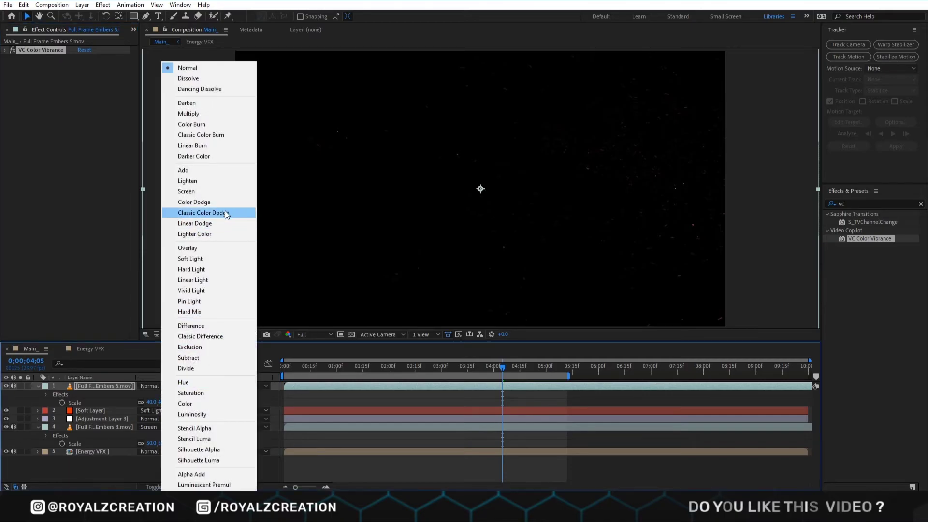
pyautogui.click(201, 190)
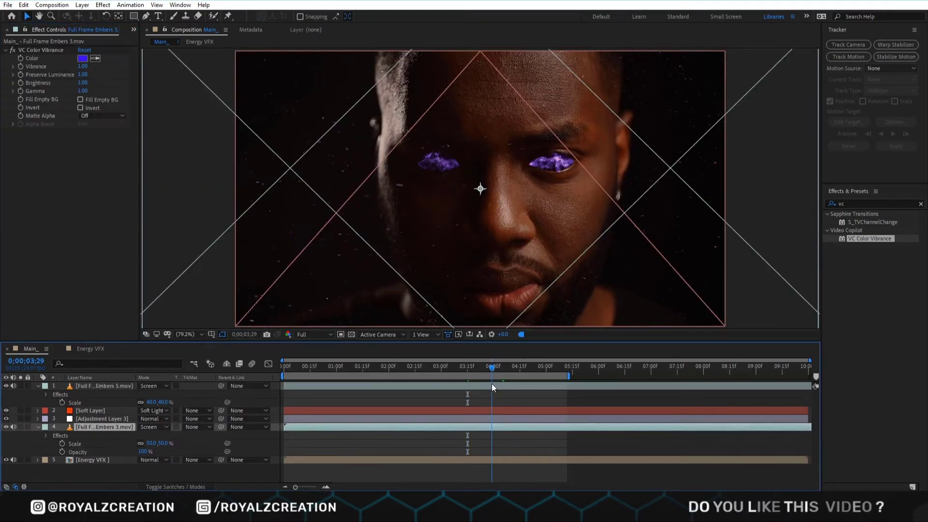
# Keyframe the Full Frame Embers 3 layer's opacity from 100% at 0;00;03;02 to 0% at 0;00;03;27.
pyautogui.moveTo(492, 384); pyautogui.dragTo(488, 384)
pyautogui.click(61, 451)
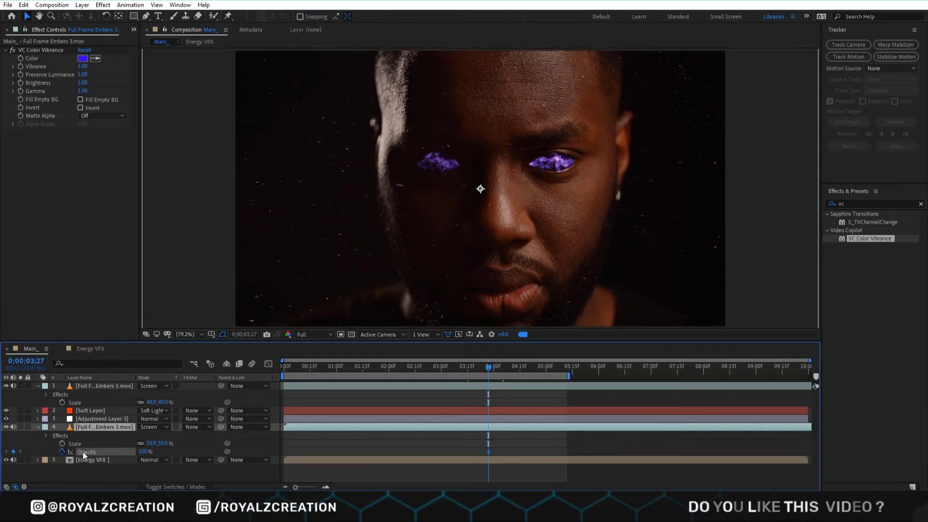
pyautogui.moveTo(146, 451); pyautogui.dragTo(145, 452)
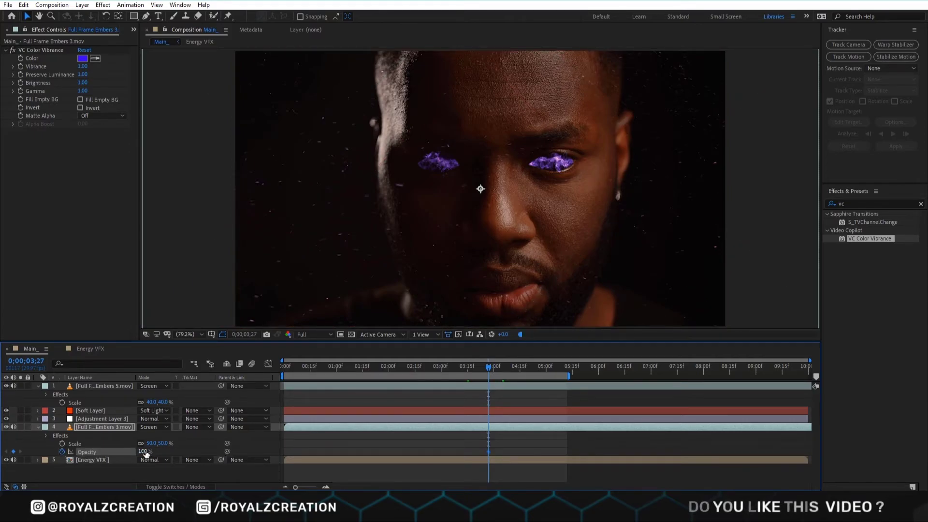
pyautogui.moveTo(473, 367); pyautogui.dragTo(445, 373)
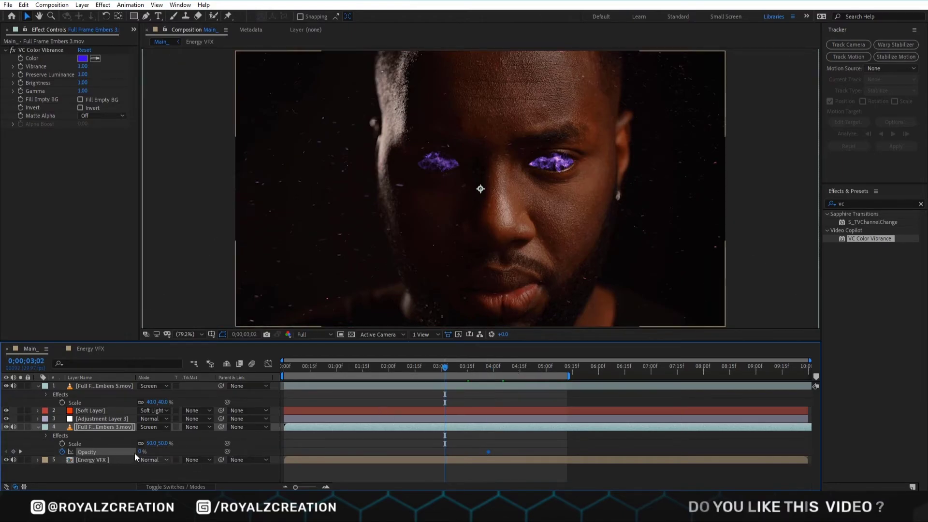
pyautogui.moveTo(138, 451); pyautogui.dragTo(279, 453)
# Copy the opacity keyframes from Full Frame Embers 3 to Full Frame Embers 5 at 0;00;03;11 and time-reverse them there.
pyautogui.click(457, 385)
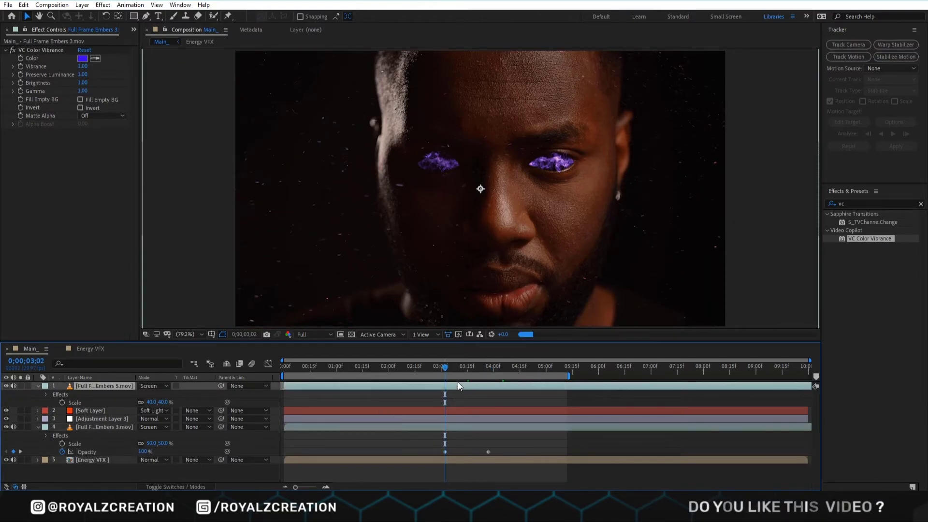
pyautogui.hotkey('ctrl', 'c')
pyautogui.click(424, 453)
pyautogui.hotkey('ctrl', 'v')
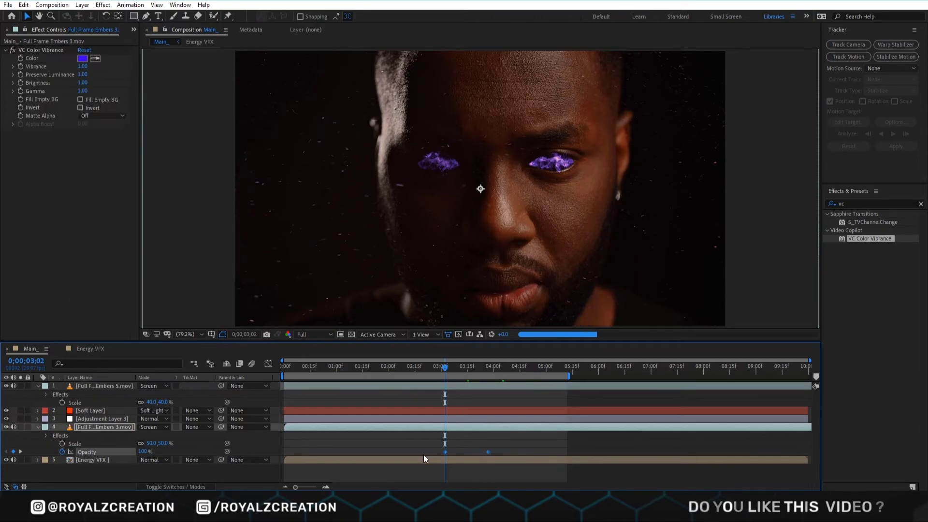
pyautogui.moveTo(454, 367); pyautogui.dragTo(460, 367)
pyautogui.click(462, 385)
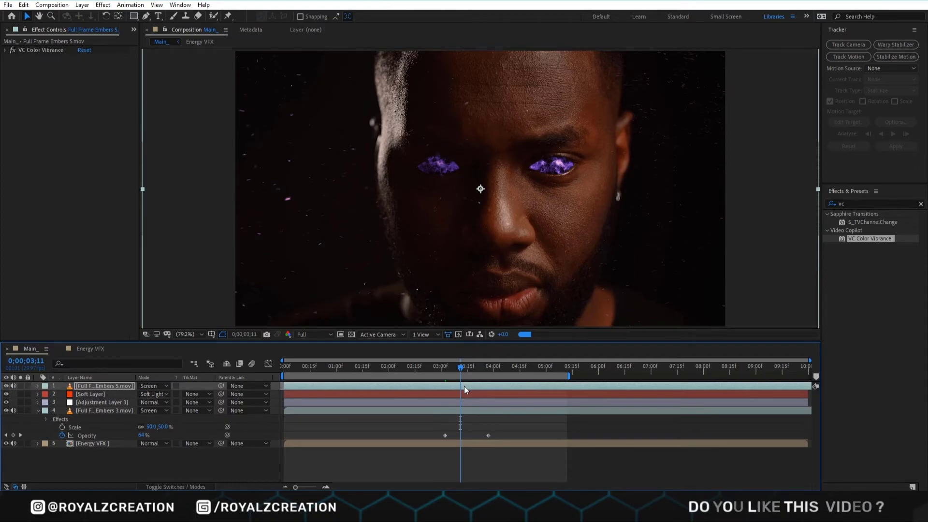
pyautogui.hotkey('ctrl', 'v')
pyautogui.rightClick(460, 394)
pyautogui.moveTo(502, 387)
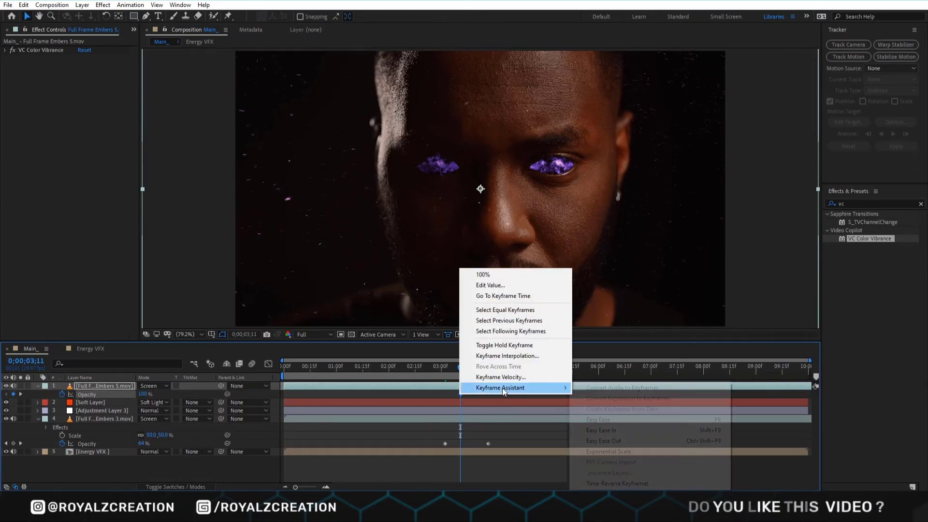
pyautogui.click(629, 484)
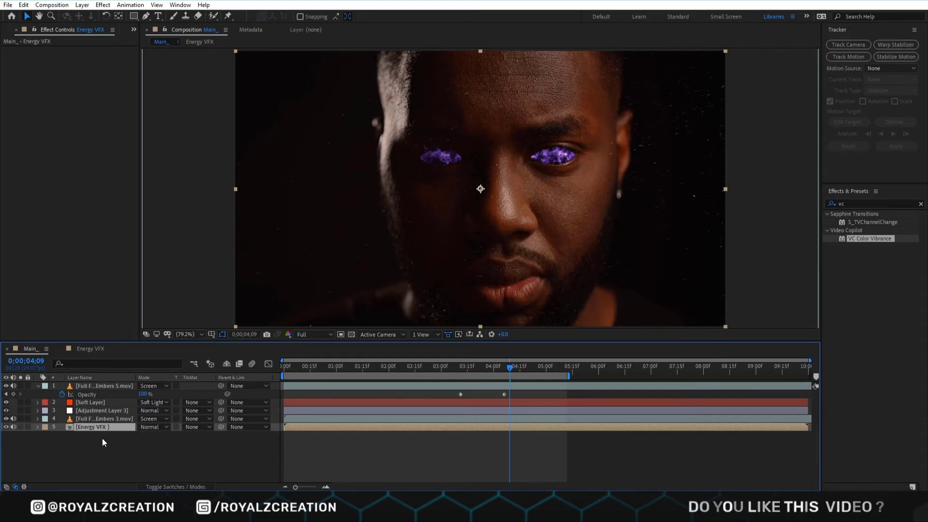
# Add a two-node camera with the 50mm preset to the Main_ composition.
pyautogui.rightClick(103, 438)
pyautogui.moveTo(165, 332)
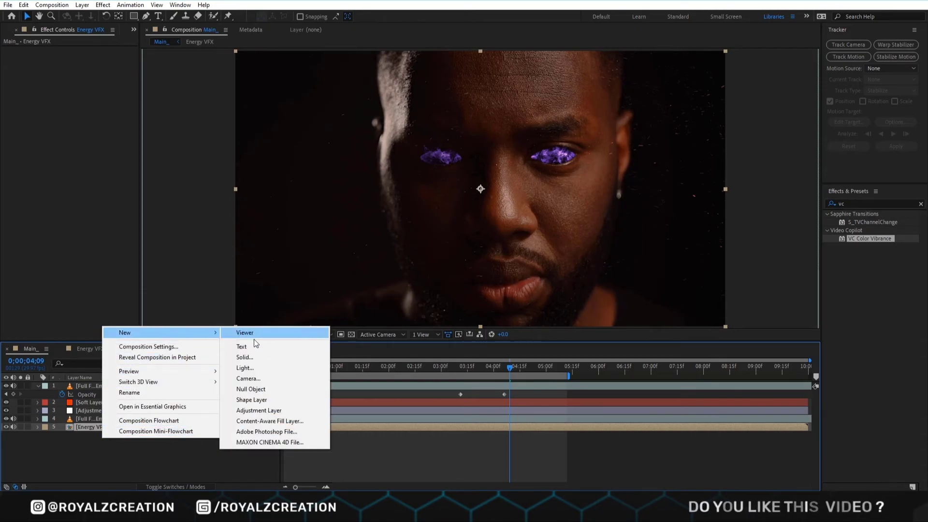
pyautogui.click(270, 377)
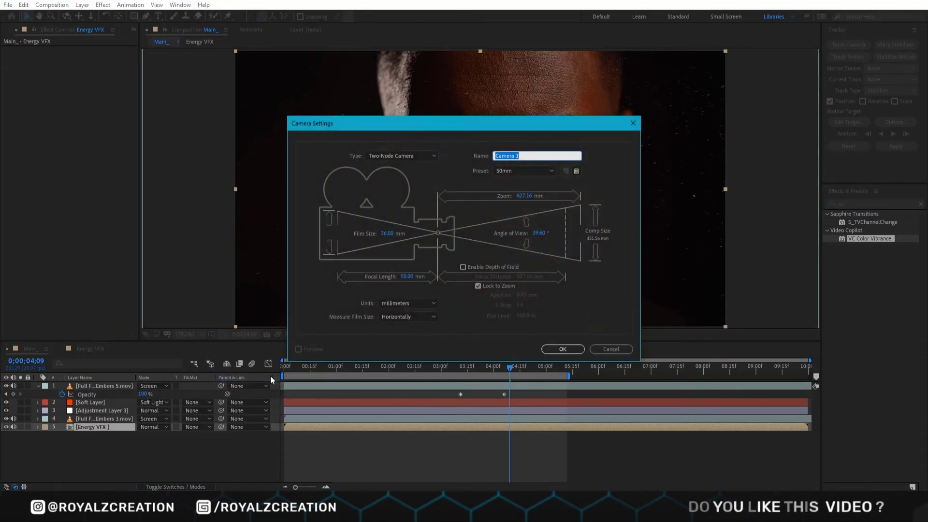
pyautogui.click(567, 348)
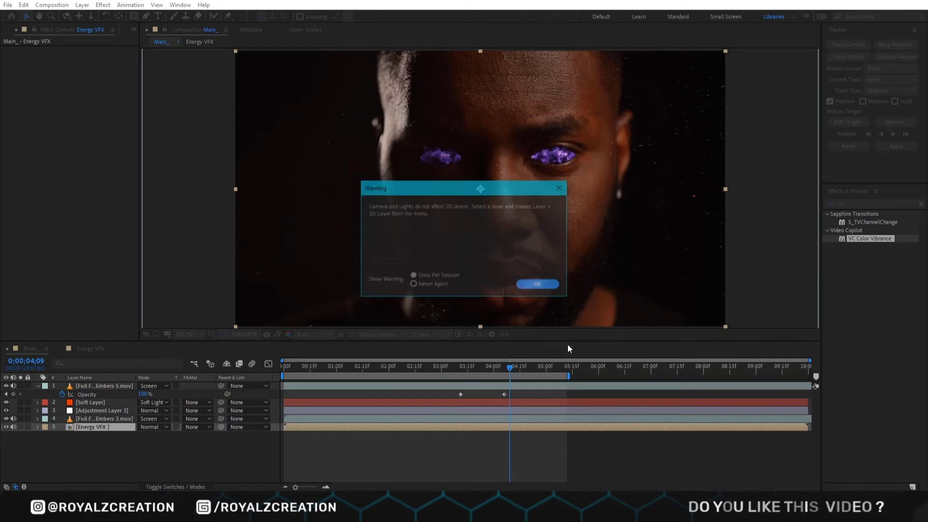
pyautogui.click(539, 285)
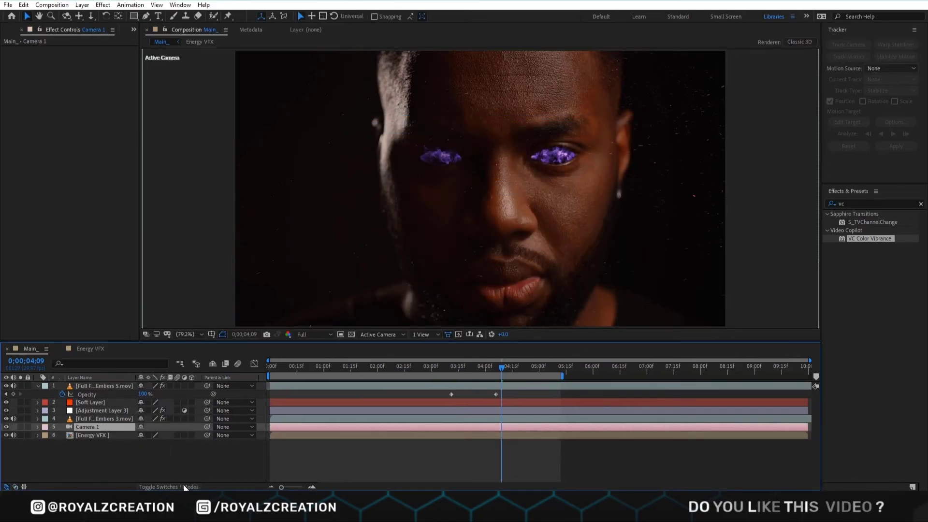
# Make all footage, solid and adjustment layers 3D and move Camera 1 above the Full Frame Embers 3 layer.
pyautogui.moveTo(192, 435); pyautogui.dragTo(192, 386)
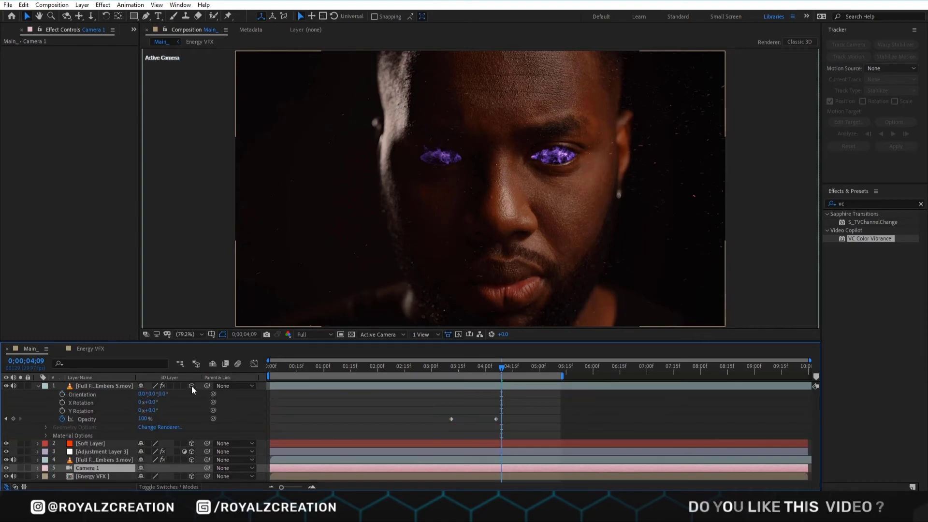
pyautogui.click(39, 385)
pyautogui.moveTo(106, 418); pyautogui.dragTo(110, 407)
# Create a null object above Camera 1 and apply the Slider Control effect to it.
pyautogui.rightClick(105, 436)
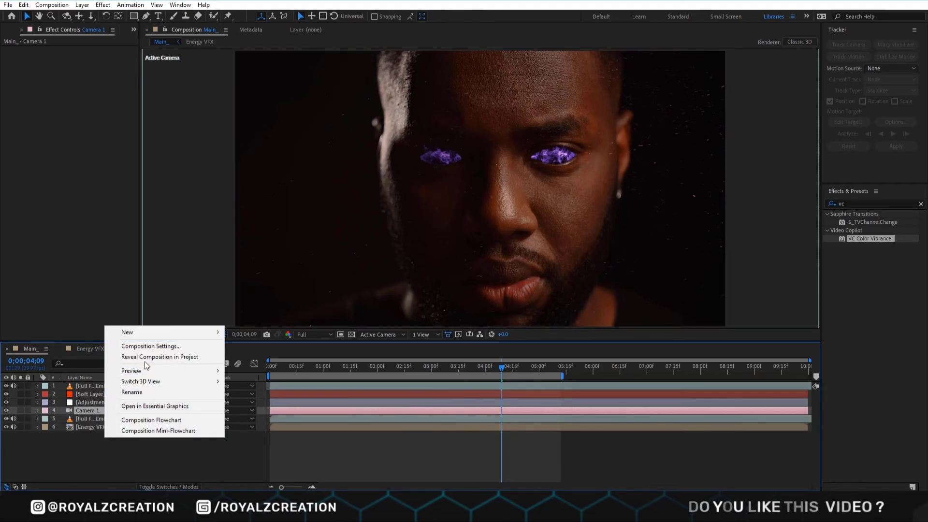
pyautogui.moveTo(147, 331)
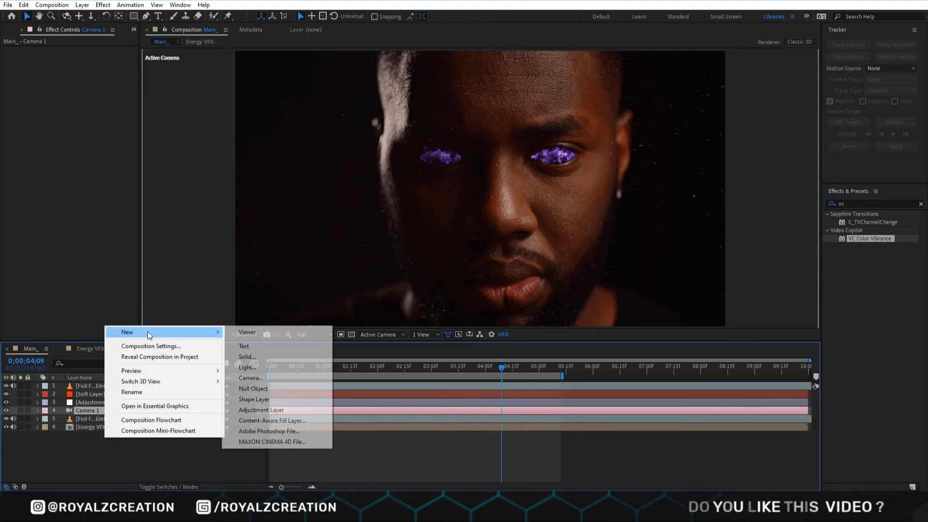
pyautogui.click(280, 390)
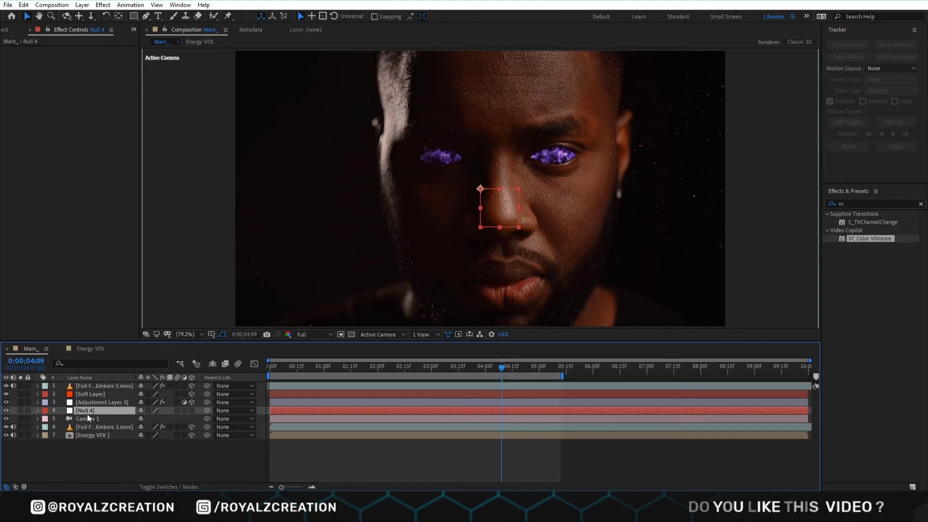
pyautogui.click(865, 203)
pyautogui.write('control')
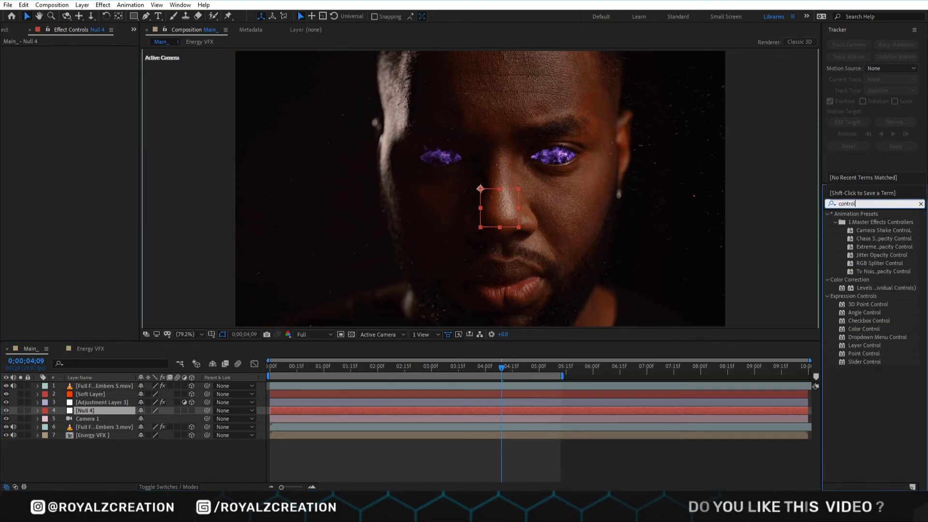
pyautogui.doubleClick(864, 362)
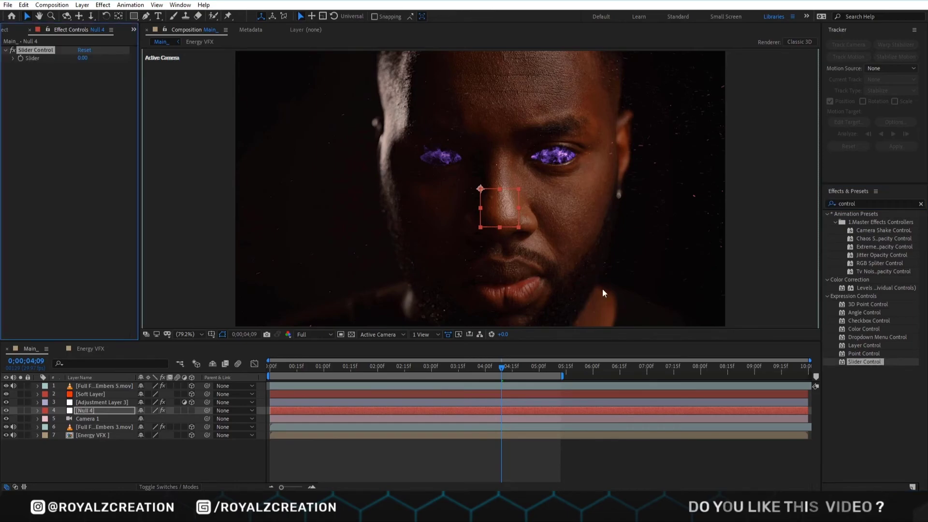
# Add the expression wiggle(50,0.2) to Camera 1's Orientation and preview the camera shake from the start.
pyautogui.click(38, 418)
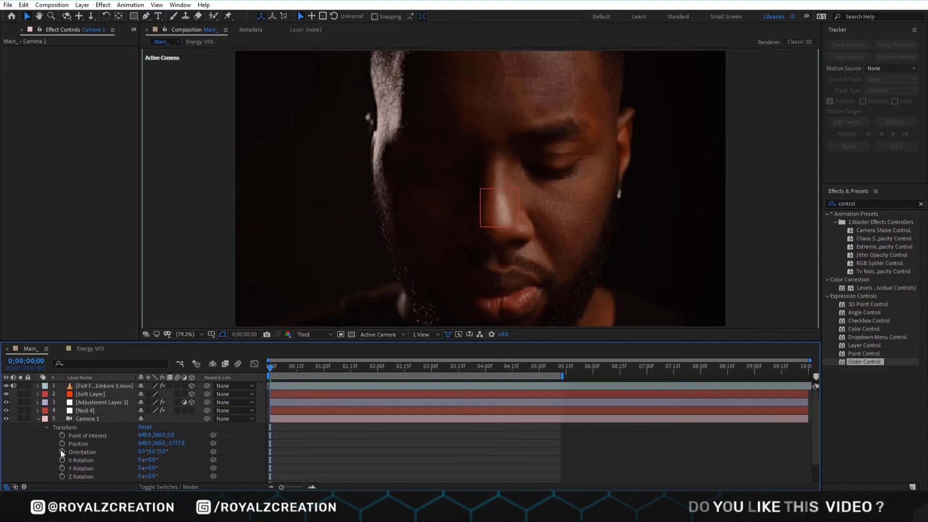
pyautogui.keyDown('alt'); pyautogui.click(62, 451); pyautogui.keyUp('alt')
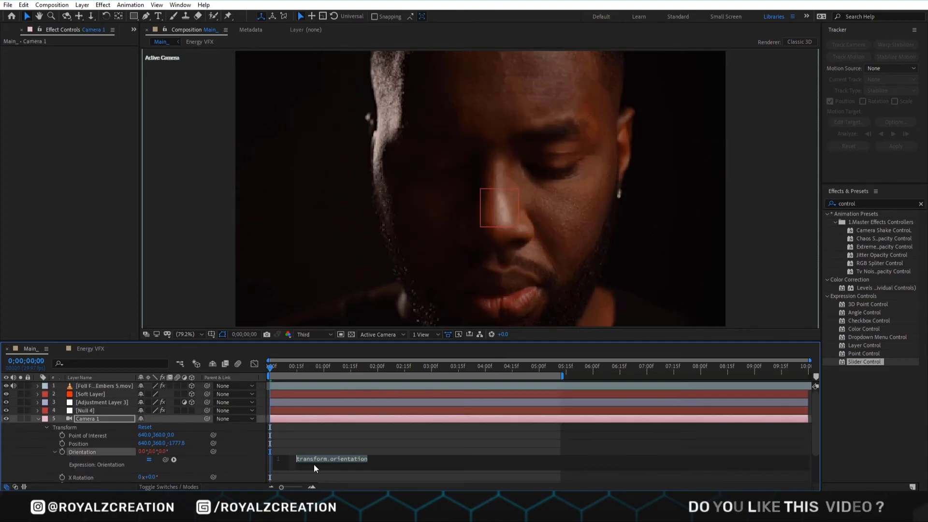
pyautogui.write('wig')
pyautogui.press('Return')
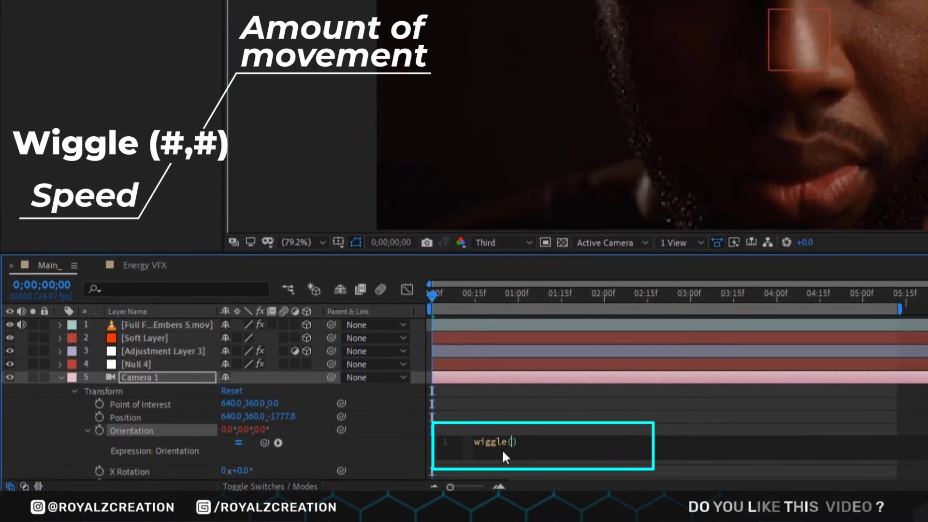
pyautogui.write('50')
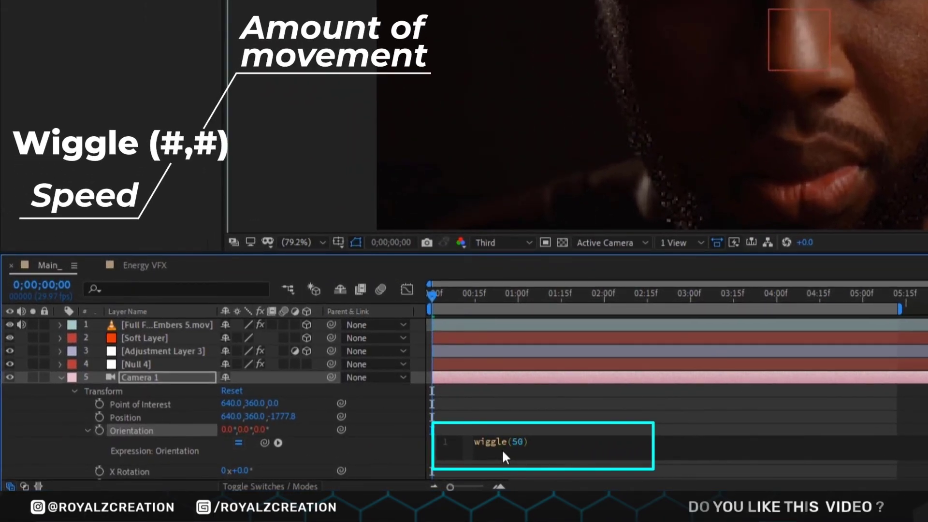
pyautogui.write(',0.2')
pyautogui.press('KP_Enter')
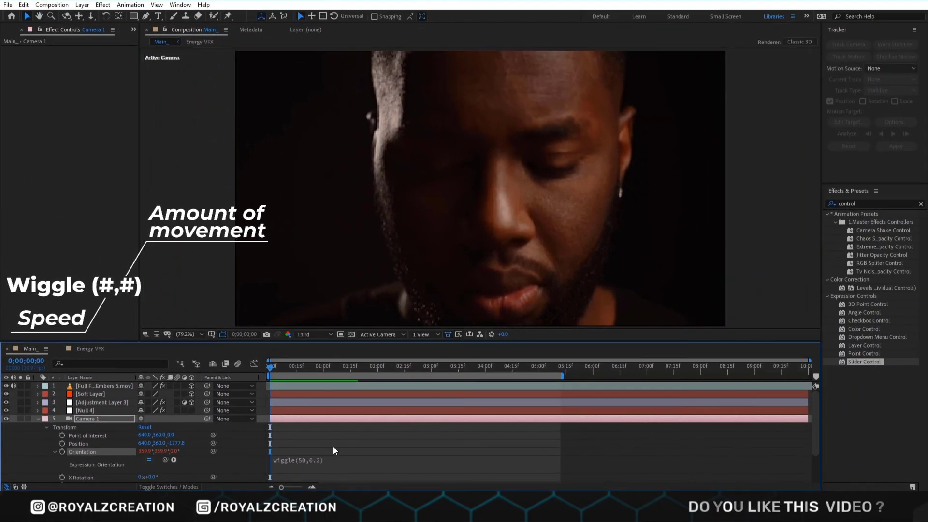
pyautogui.press('space')
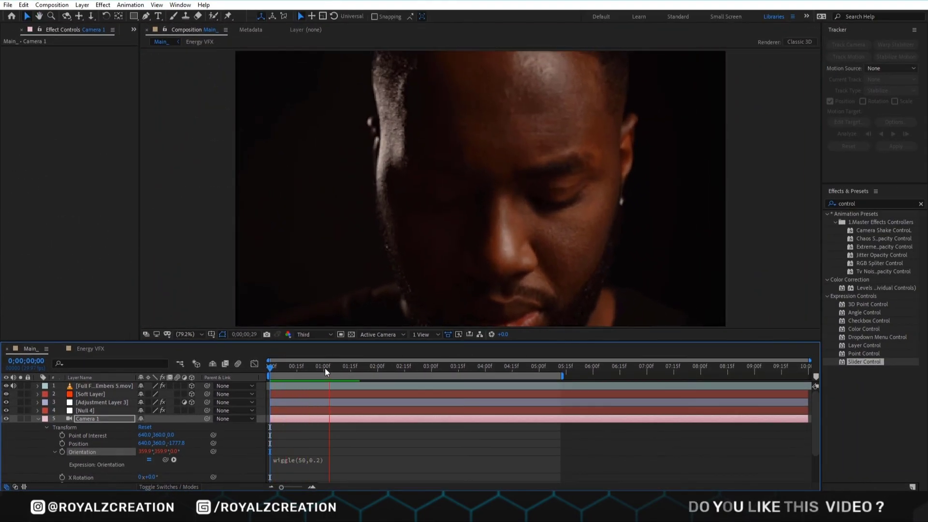
# Replay the shake preview and replace the frequency in Camera 1's Orientation wiggle expression with a link to Null 4's Slider.
pyautogui.press('space')
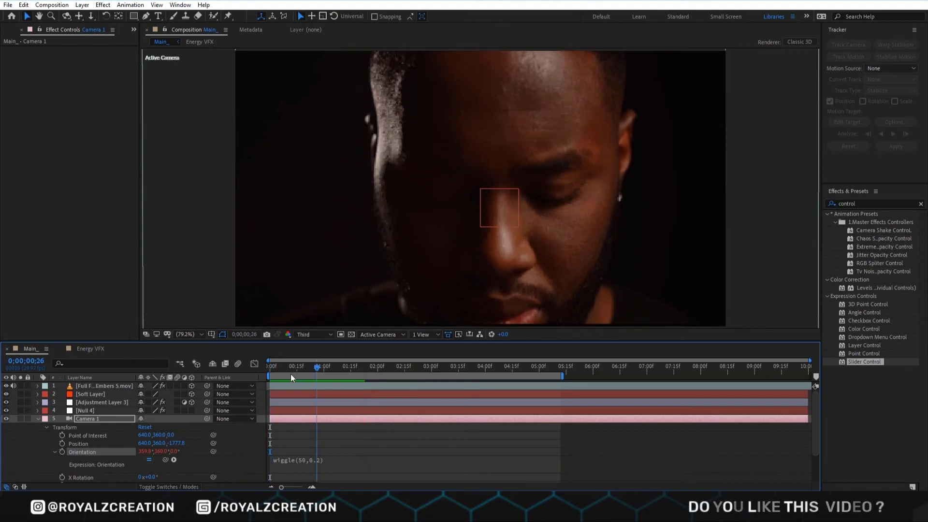
pyautogui.press('space')
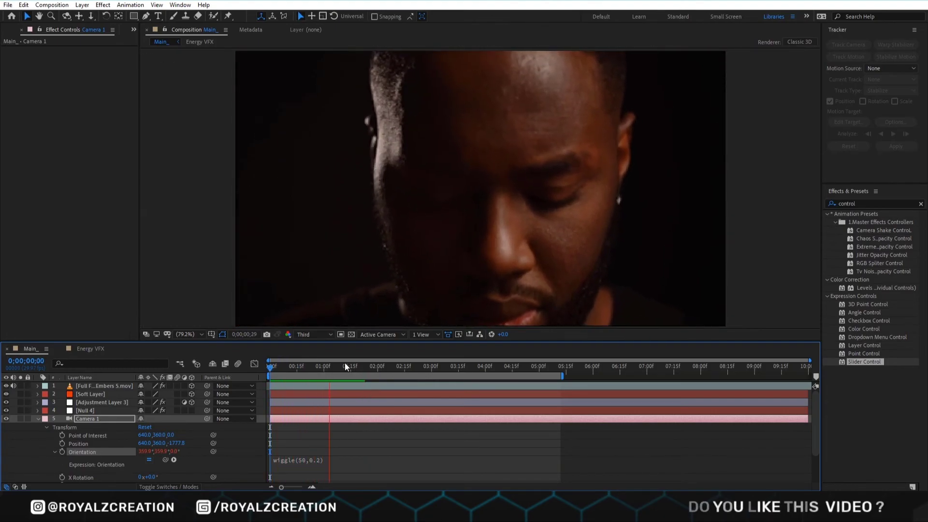
pyautogui.click(273, 370)
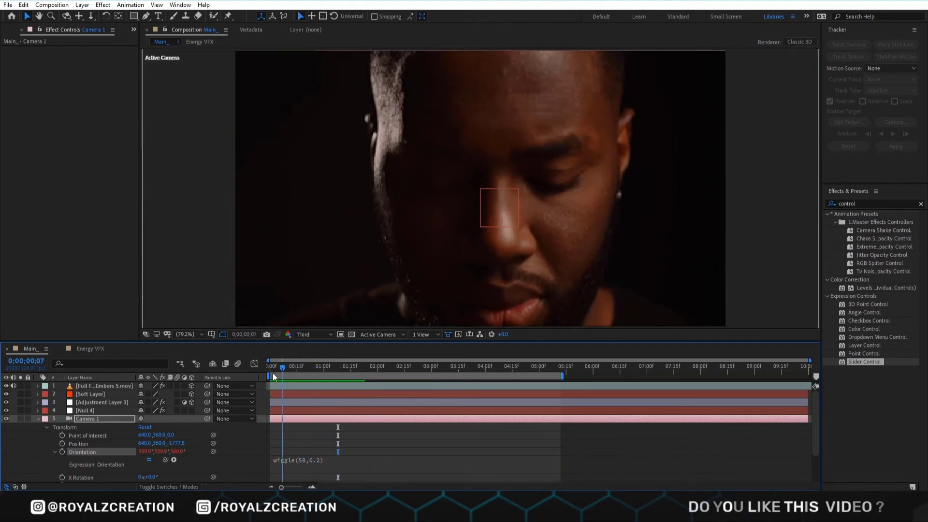
pyautogui.click(331, 460)
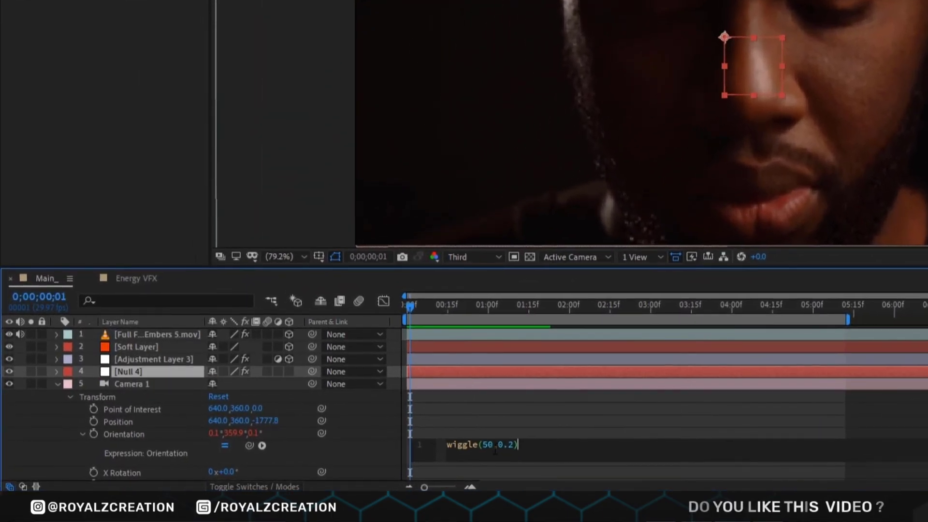
pyautogui.press('BackSpace')
pyautogui.press('BackSpace')
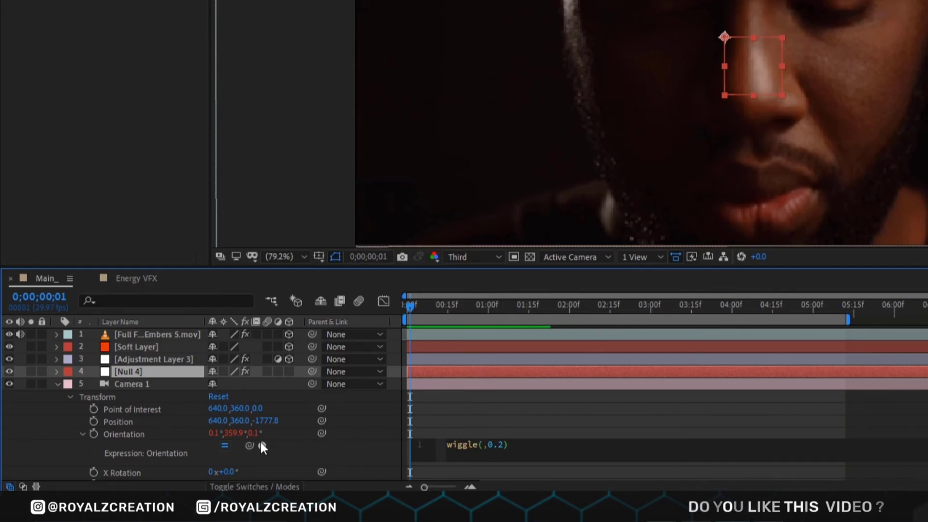
pyautogui.moveTo(243, 445); pyautogui.dragTo(244, 404)
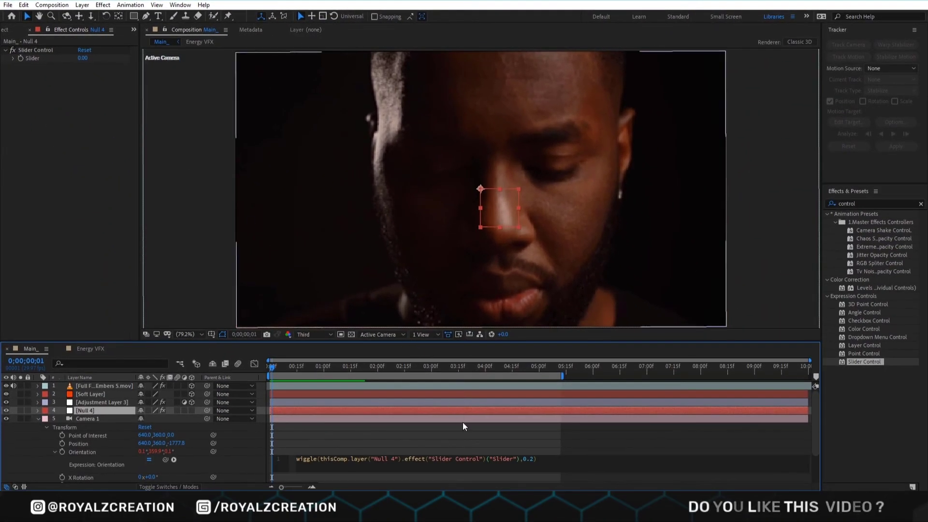
pyautogui.click(303, 411)
# Keyframe Null 4's Slider at 0 around frame 13 and at 1 on 0;00;00;24.
pyautogui.click(35, 49)
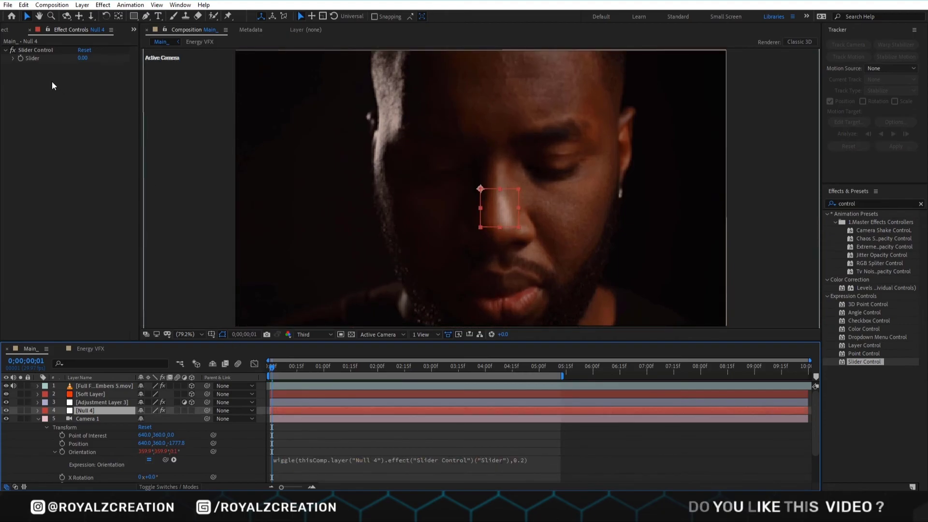
pyautogui.press('u')
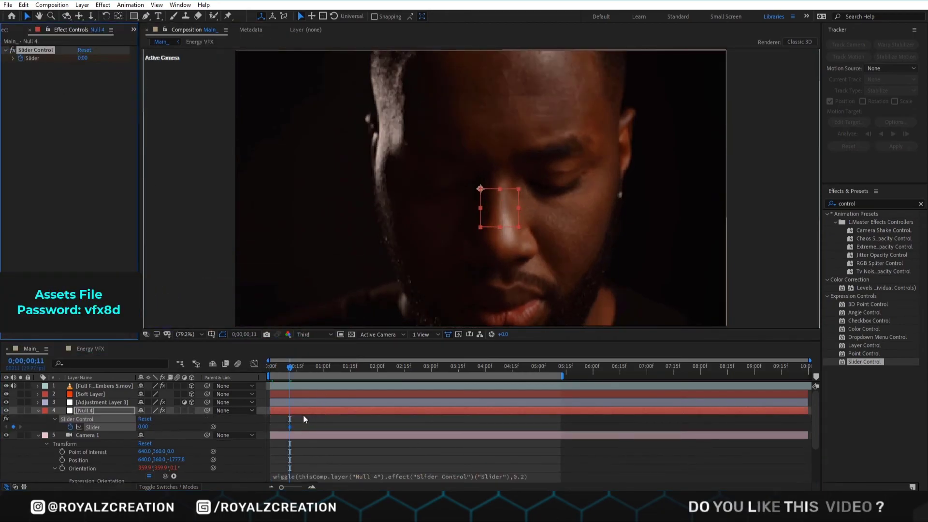
pyautogui.moveTo(292, 369); pyautogui.dragTo(310, 375)
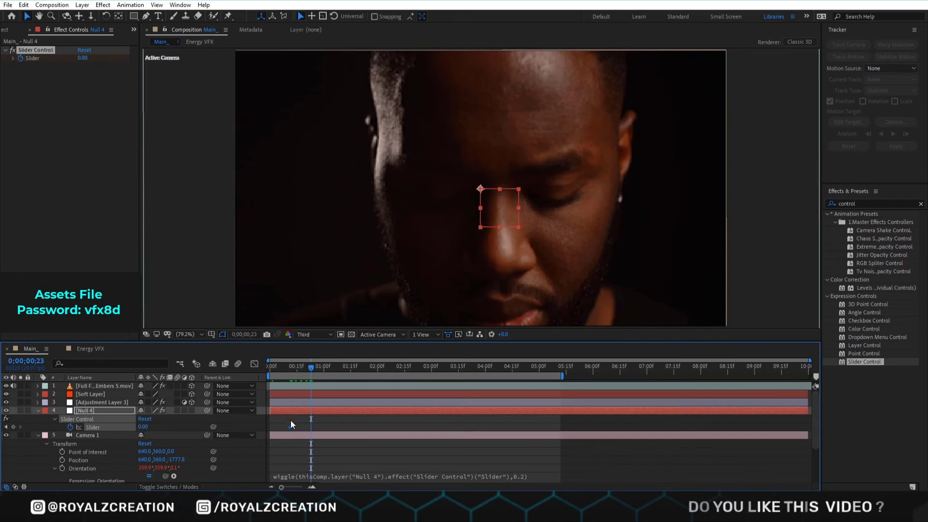
pyautogui.moveTo(289, 427); pyautogui.dragTo(294, 428)
pyautogui.click(311, 370)
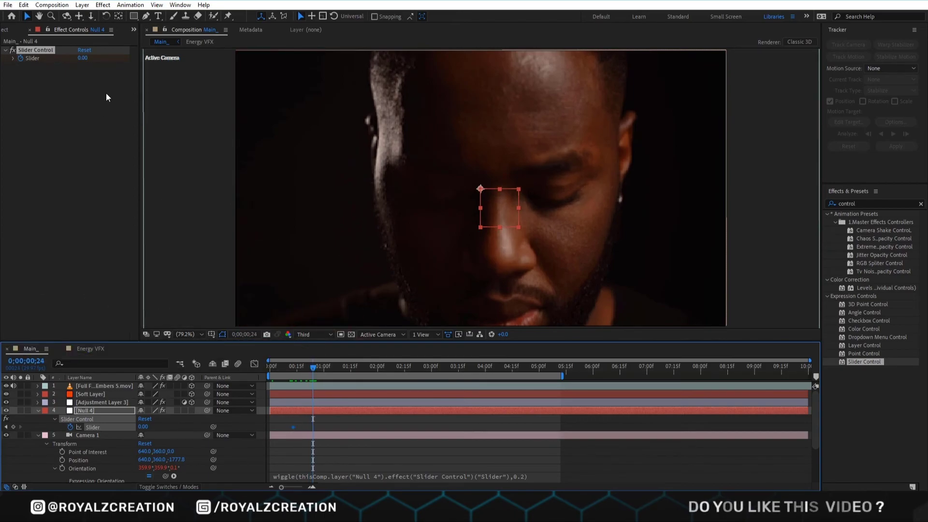
pyautogui.click(83, 58)
pyautogui.write('1')
pyautogui.press('Return')
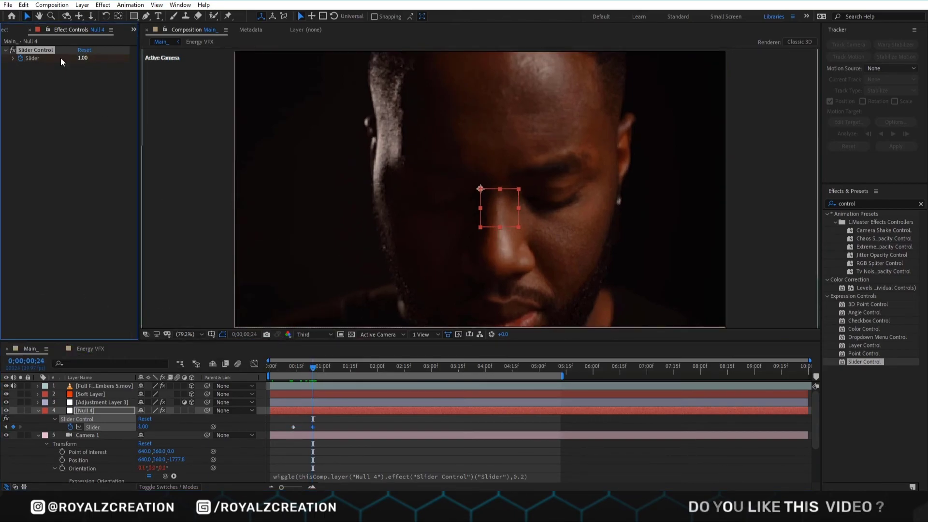
# Add a Slider keyframe of 0 at 0;00;01;06 and shift the three Slider keyframes about five frames later.
pyautogui.moveTo(312, 366); pyautogui.dragTo(333, 372)
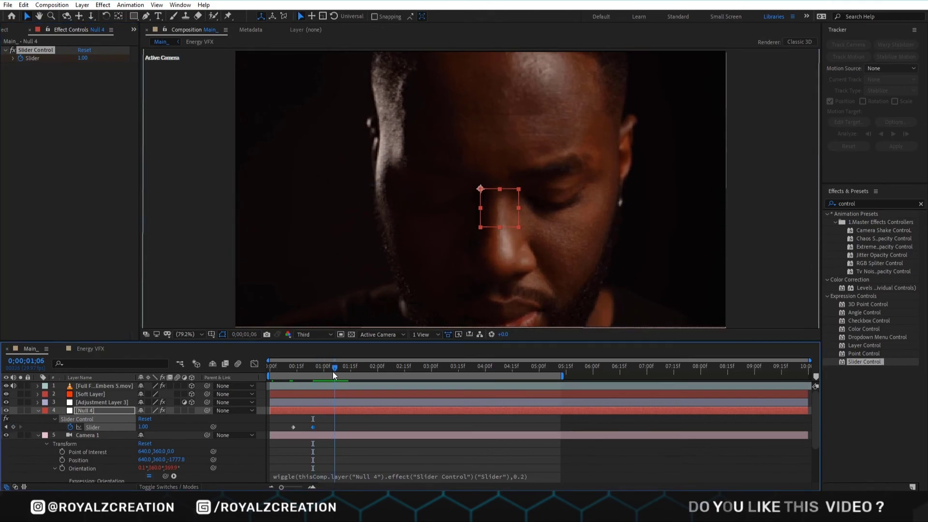
pyautogui.click(83, 58)
pyautogui.write('0')
pyautogui.press('Return')
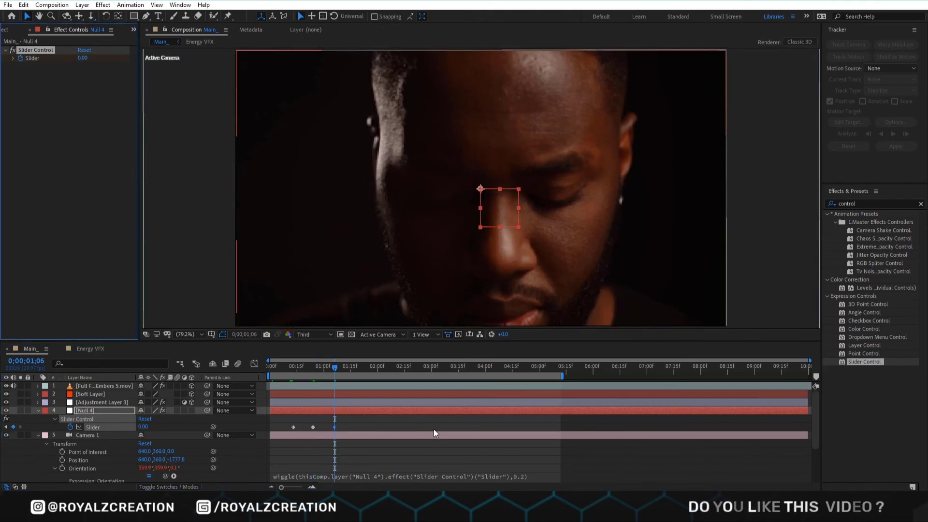
pyautogui.moveTo(334, 425)
pyautogui.mouseDown()
pyautogui.moveTo(296, 429)
pyautogui.moveTo(321, 428)
pyautogui.mouseUp()
pyautogui.click(352, 427)
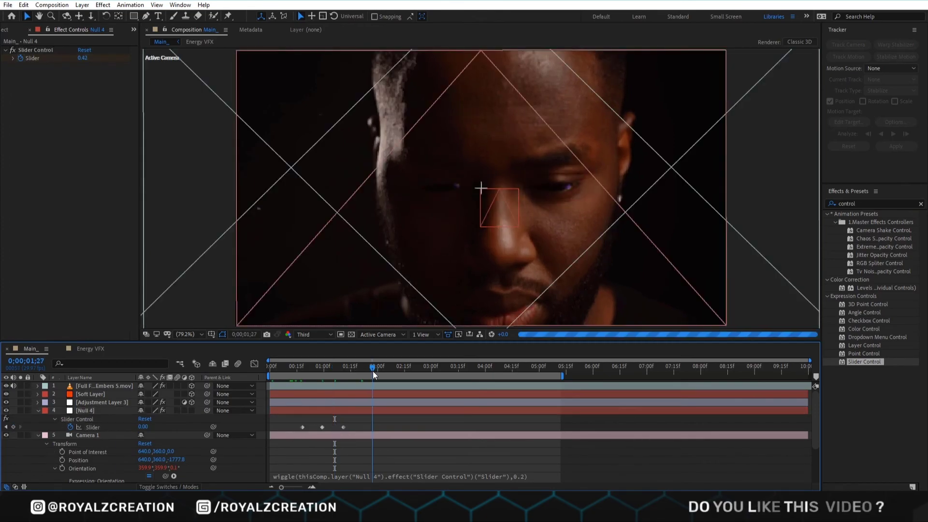
# Add a Slider keyframe of 0 at about 0;00;02;00 and one of 70 at 0;00;02;29.
pyautogui.click(373, 373)
pyautogui.moveTo(374, 373); pyautogui.dragTo(377, 373)
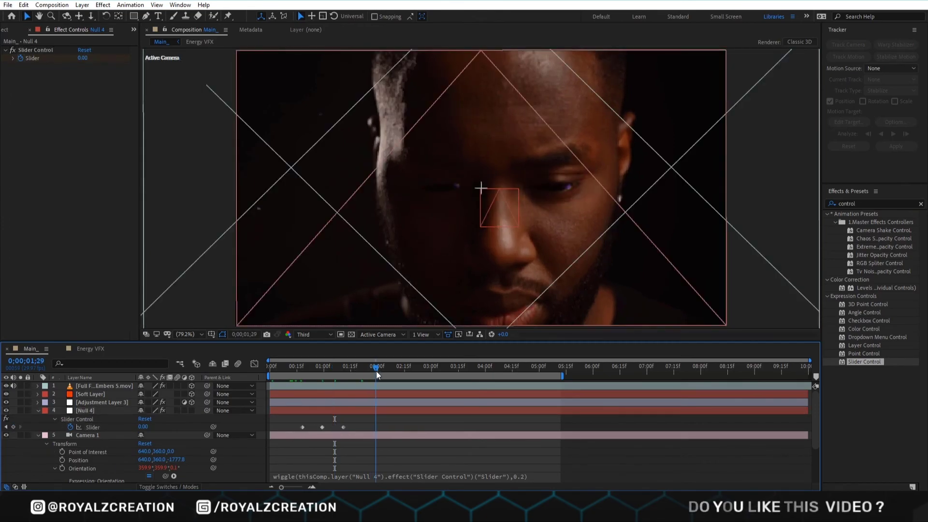
pyautogui.click(13, 427)
pyautogui.moveTo(385, 369); pyautogui.dragTo(453, 369)
pyautogui.click(82, 58)
pyautogui.write('70')
pyautogui.press('Return')
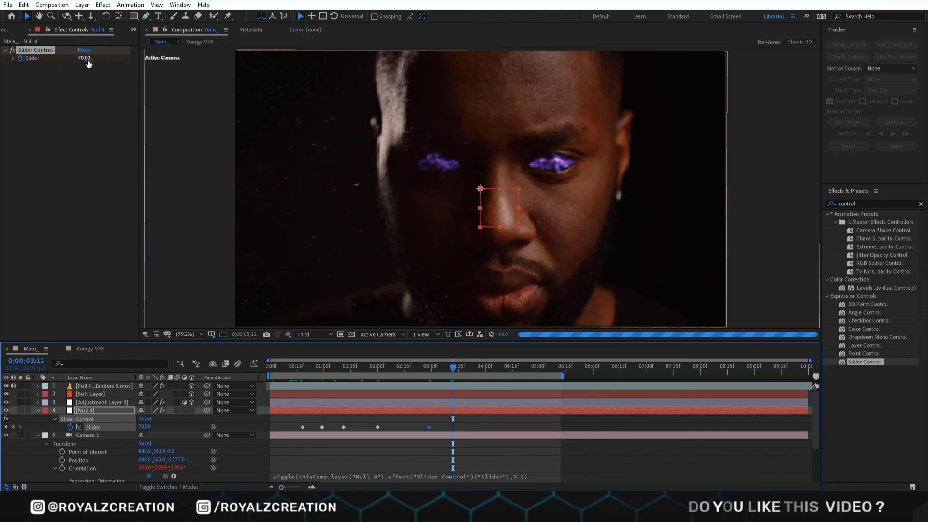
# Set the Slider to 5 at 0;00;03;12 to add another shake keyframe.
pyautogui.click(83, 58)
pyautogui.write('5')
pyautogui.press('Return')
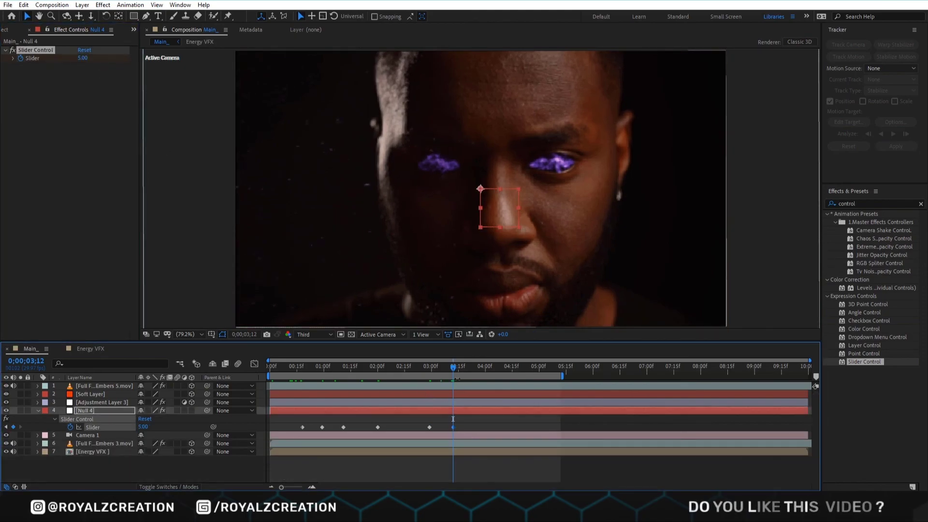
# Change the Slider keyframe at 0;00;02;29 to 40 and return to the start of the composition.
pyautogui.moveTo(453, 370); pyautogui.dragTo(429, 373)
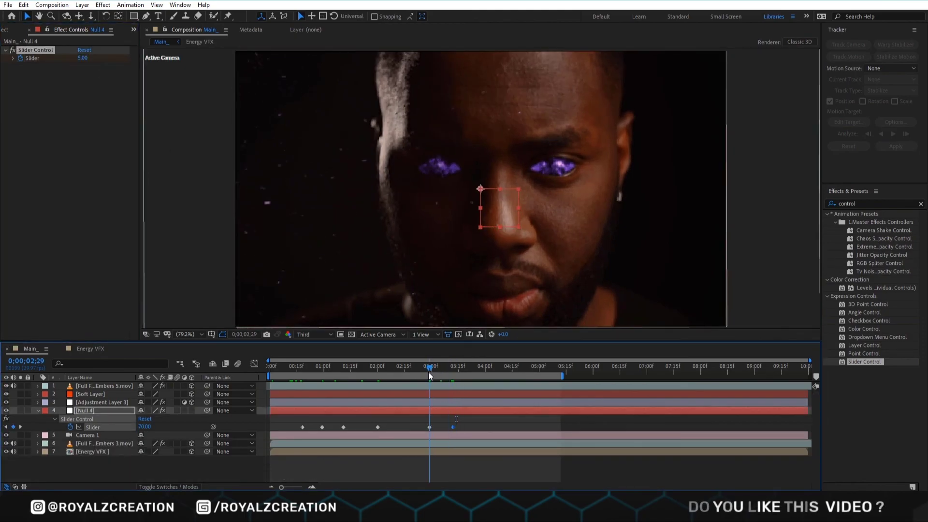
pyautogui.click(83, 58)
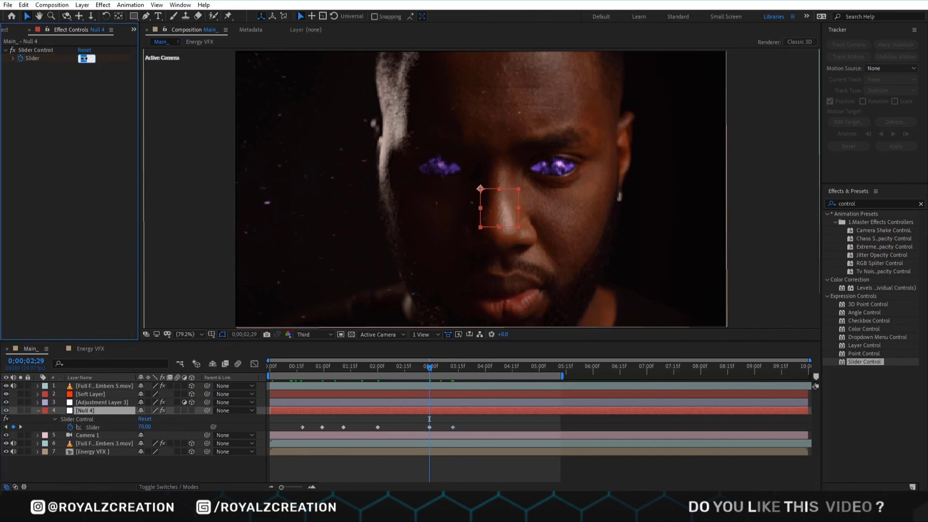
pyautogui.write('40')
pyautogui.press('Return')
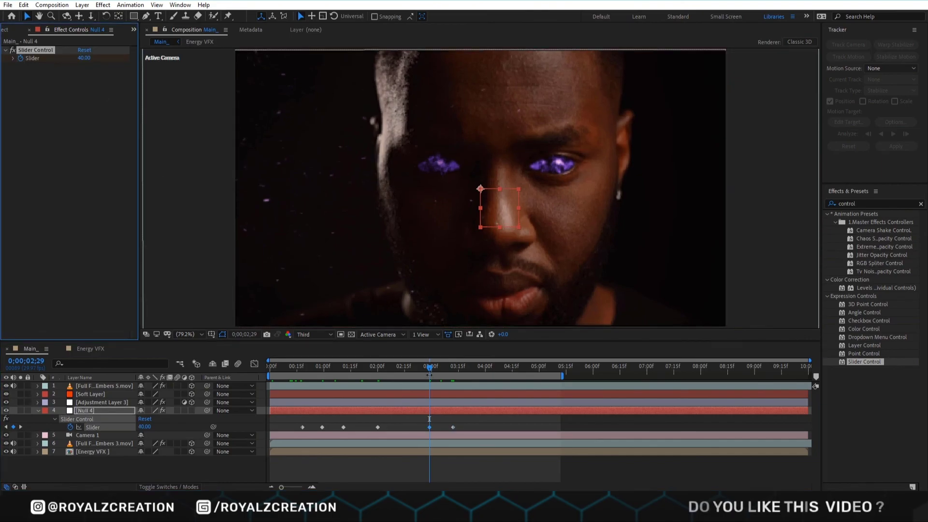
pyautogui.moveTo(429, 366); pyautogui.dragTo(271, 385)
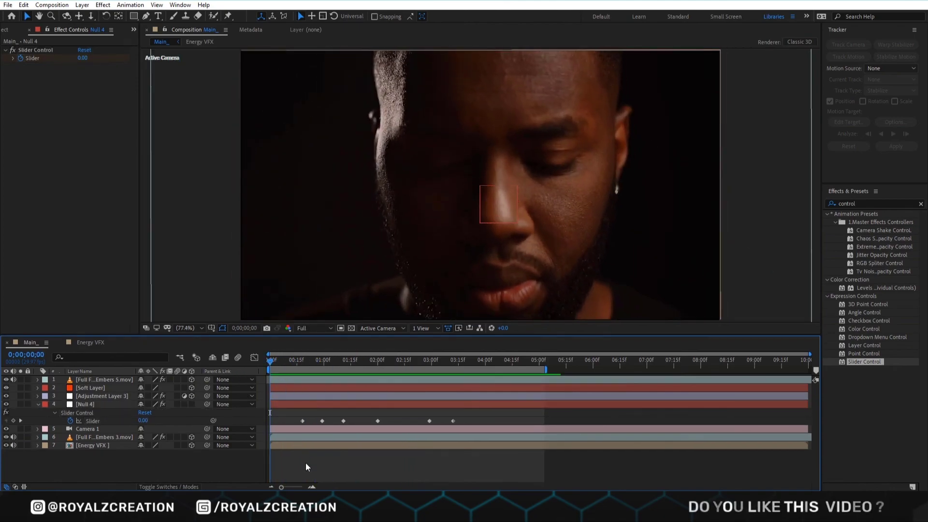